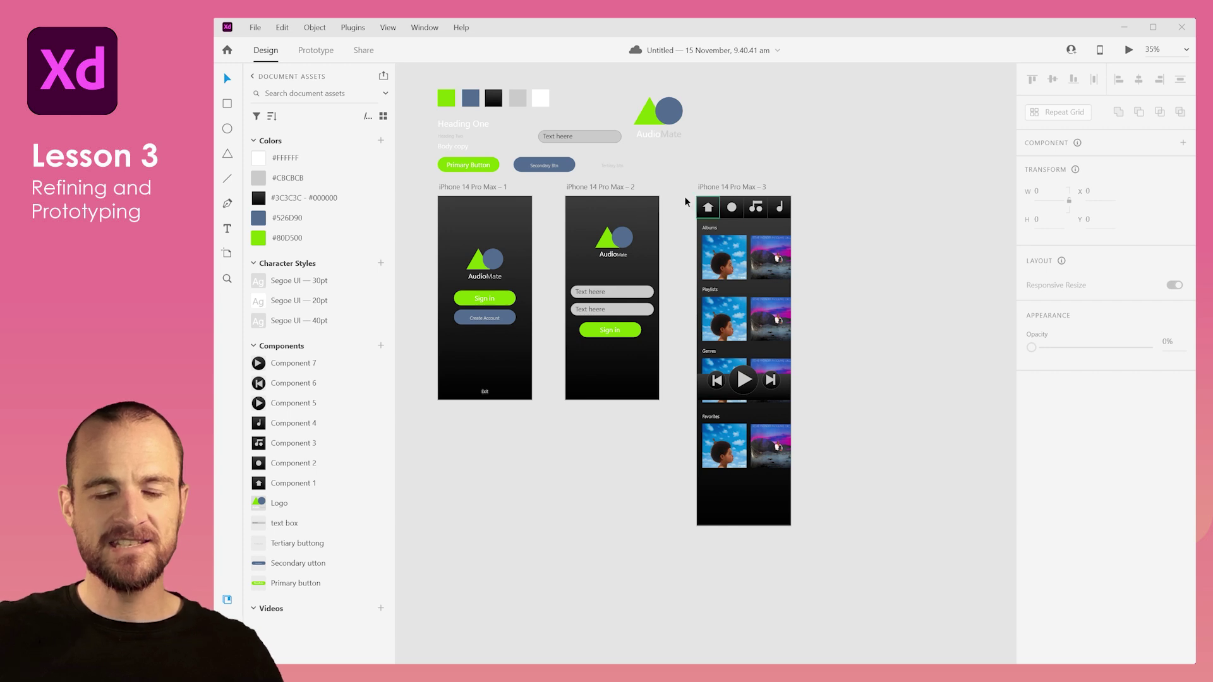
Shorten the iPhone 14 Pro Max – 3 artboard to about 1289 px high, ending just below the Favorites row
left_click(712, 190)
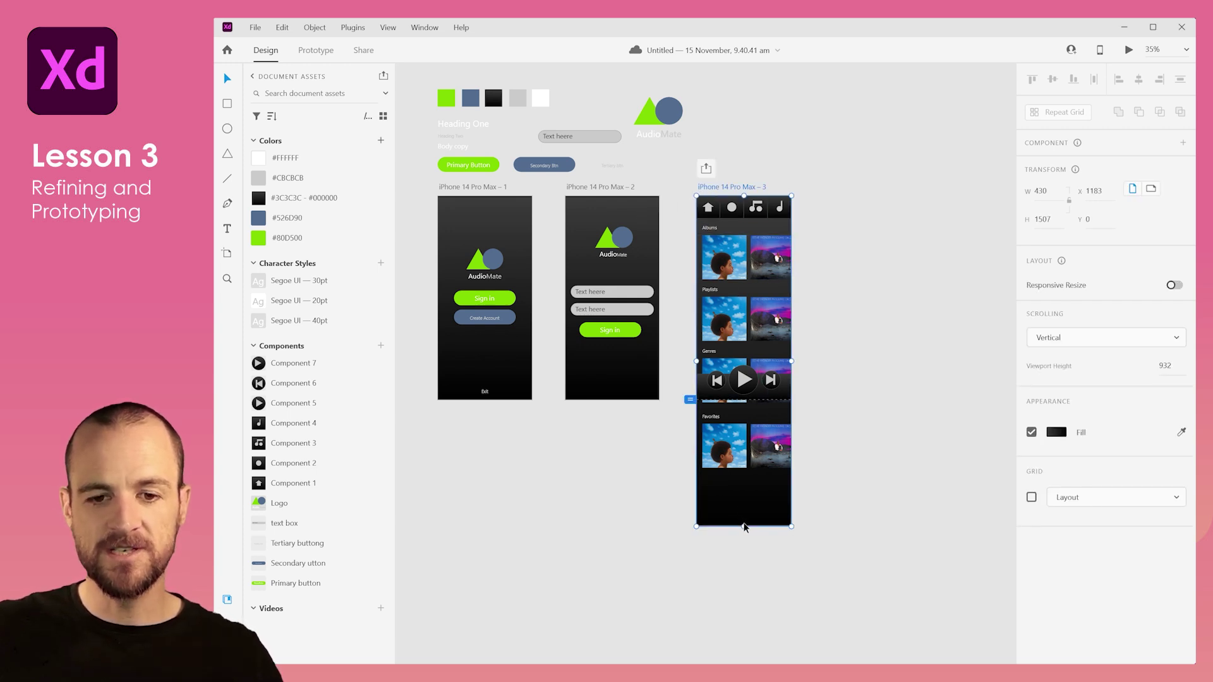
left_click_drag(744, 526, 751, 476)
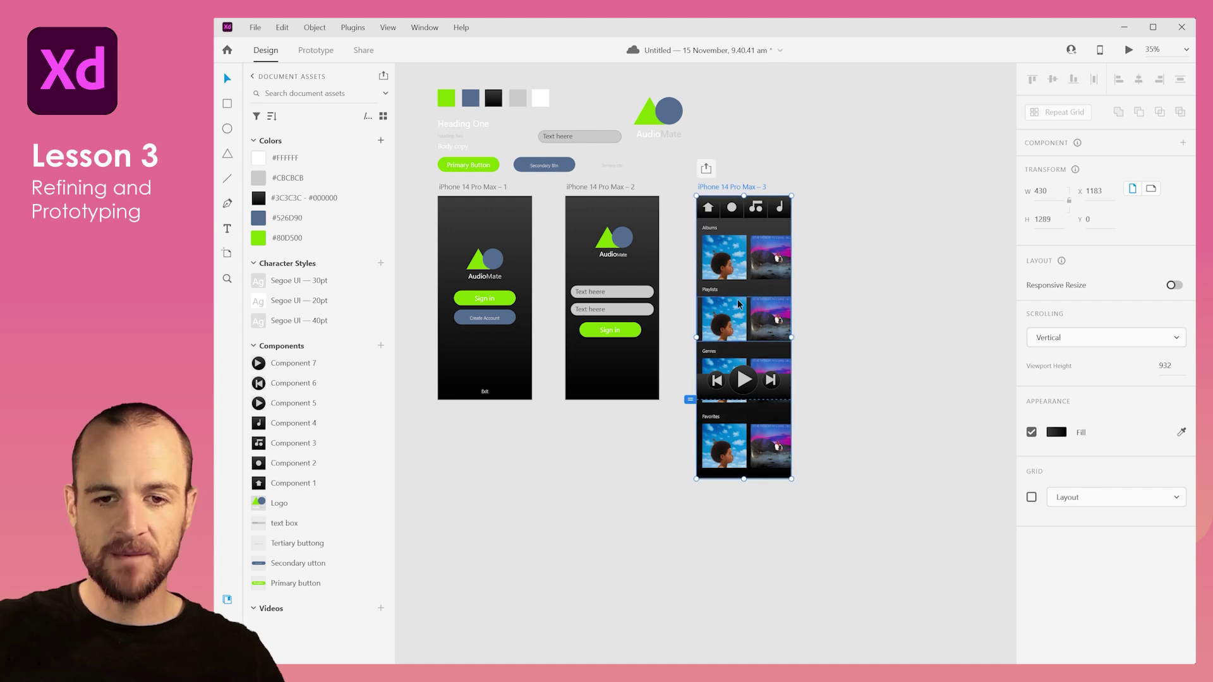
Preview the third artboard, testing its vertical scrolling and the horizontal scrolling of each album cover row
left_click(1129, 49)
left_click_drag(430, 234, 258, 253)
left_click_drag(434, 379, 357, 380)
scroll(359, 380, "down", 4)
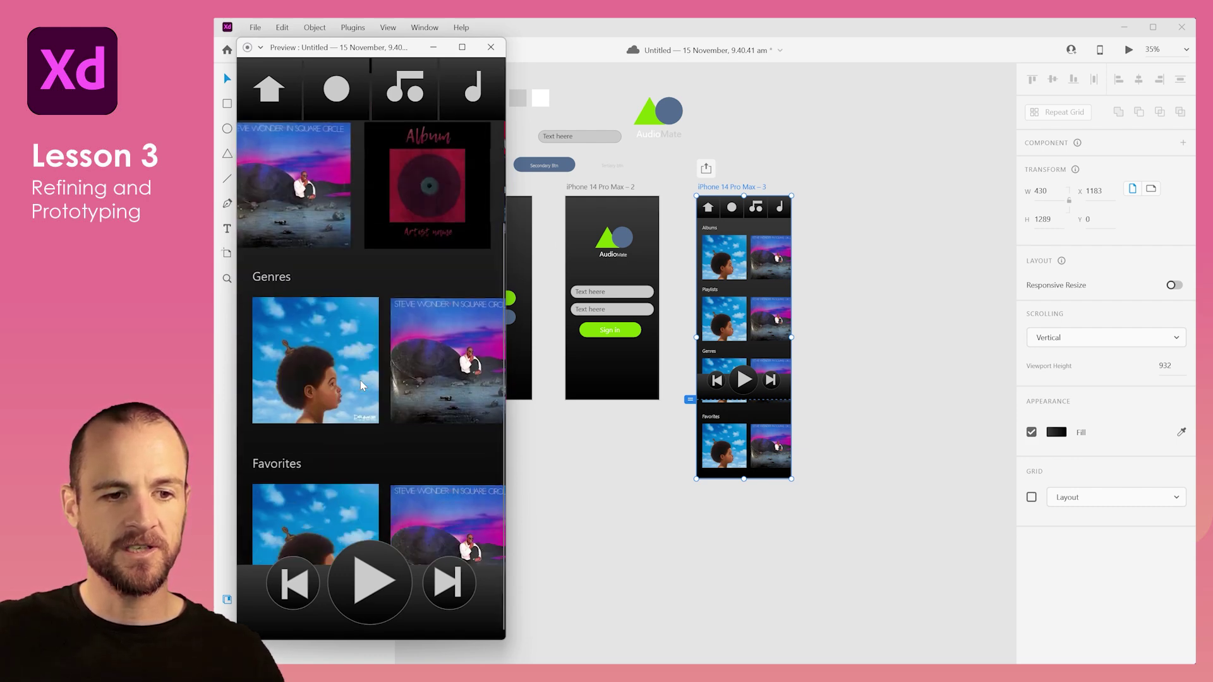
left_click_drag(450, 332, 287, 335)
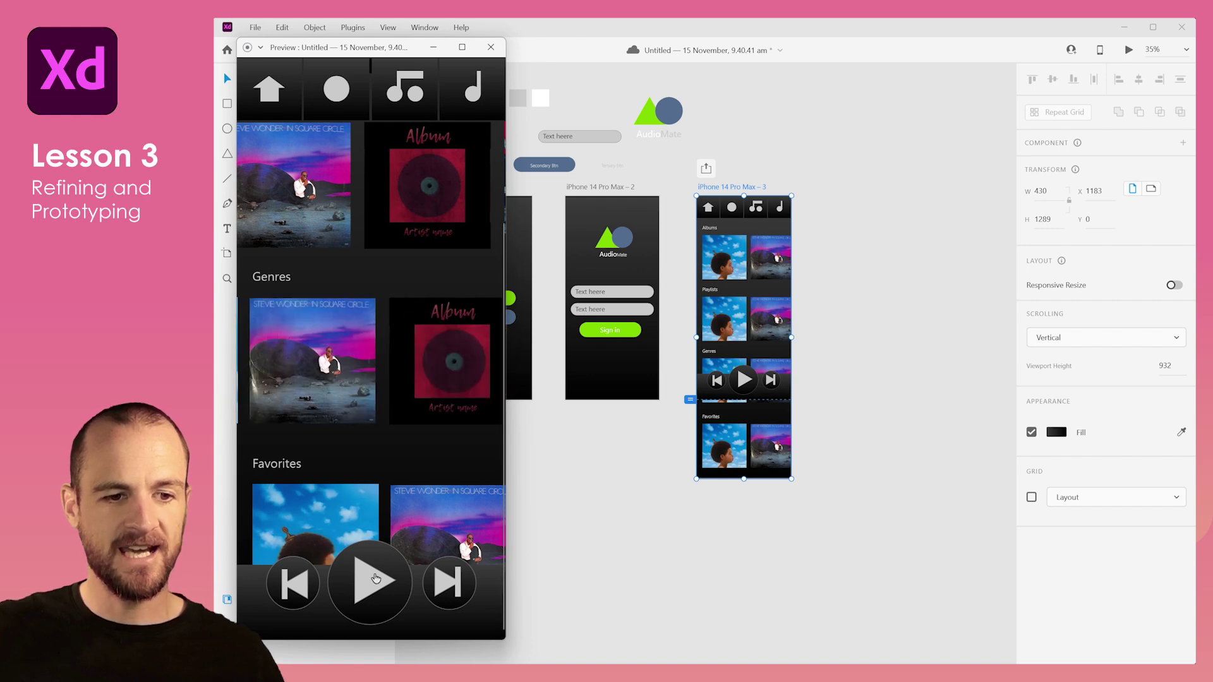
left_click_drag(410, 518, 259, 502)
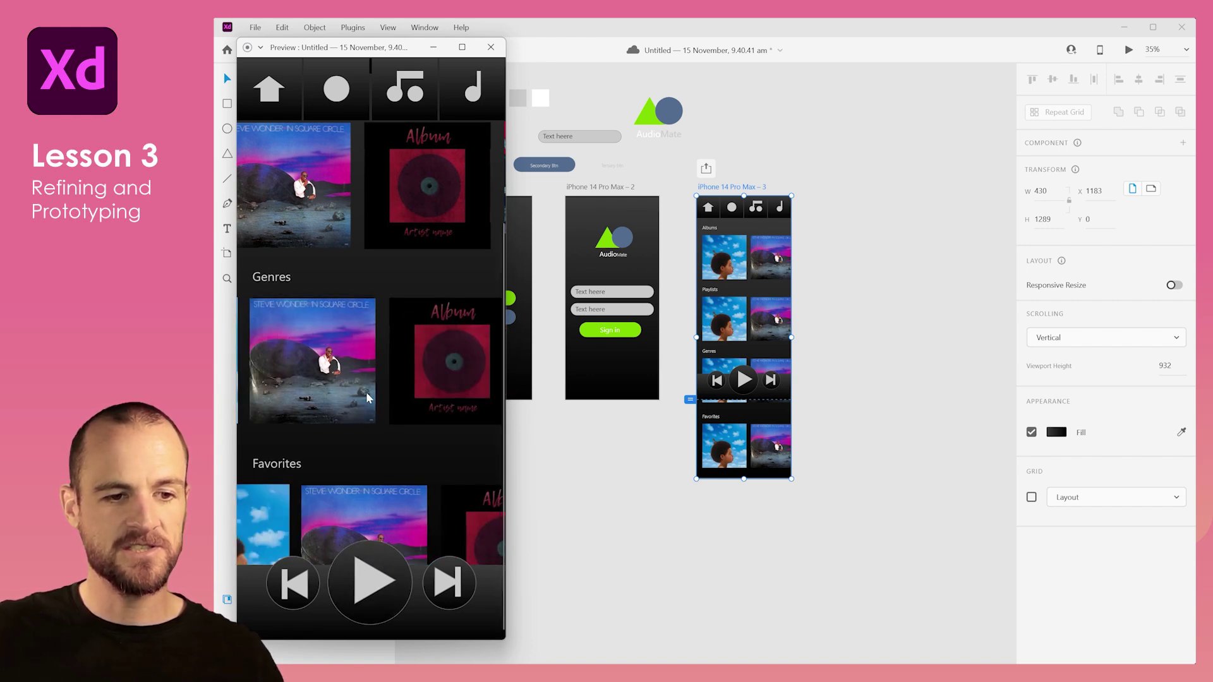
scroll(375, 366, "up", 1)
scroll(373, 365, "down", 1)
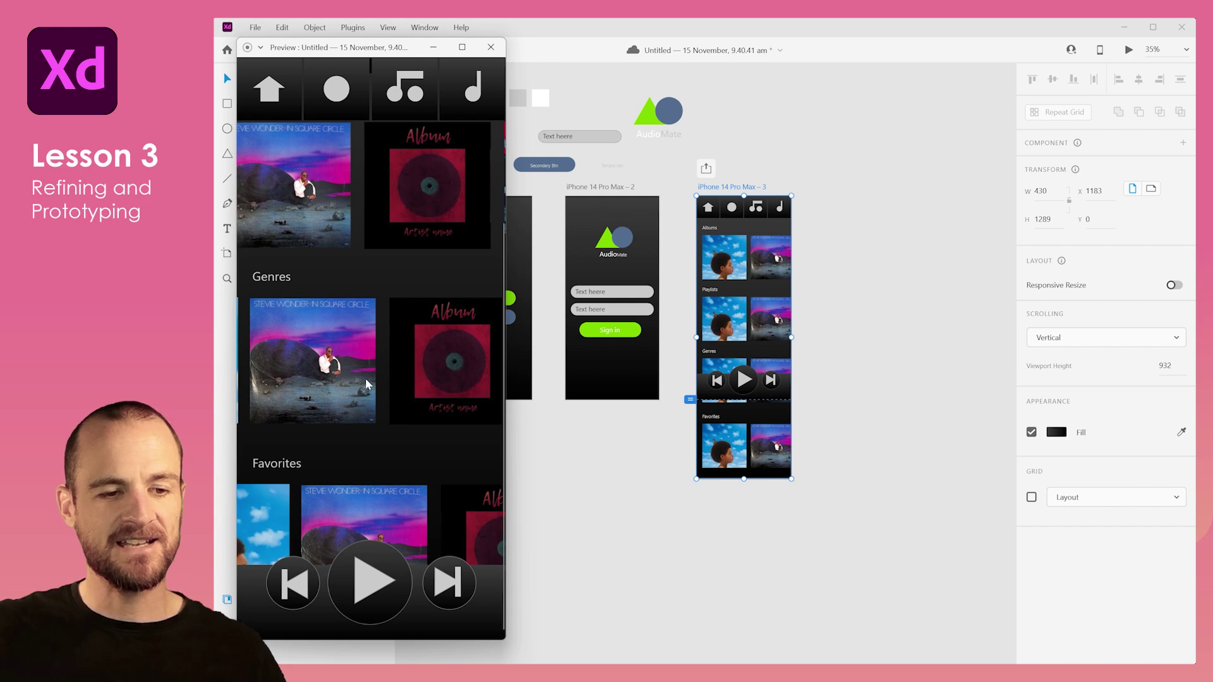
scroll(365, 378, "up", 3)
scroll(366, 378, "down", 3)
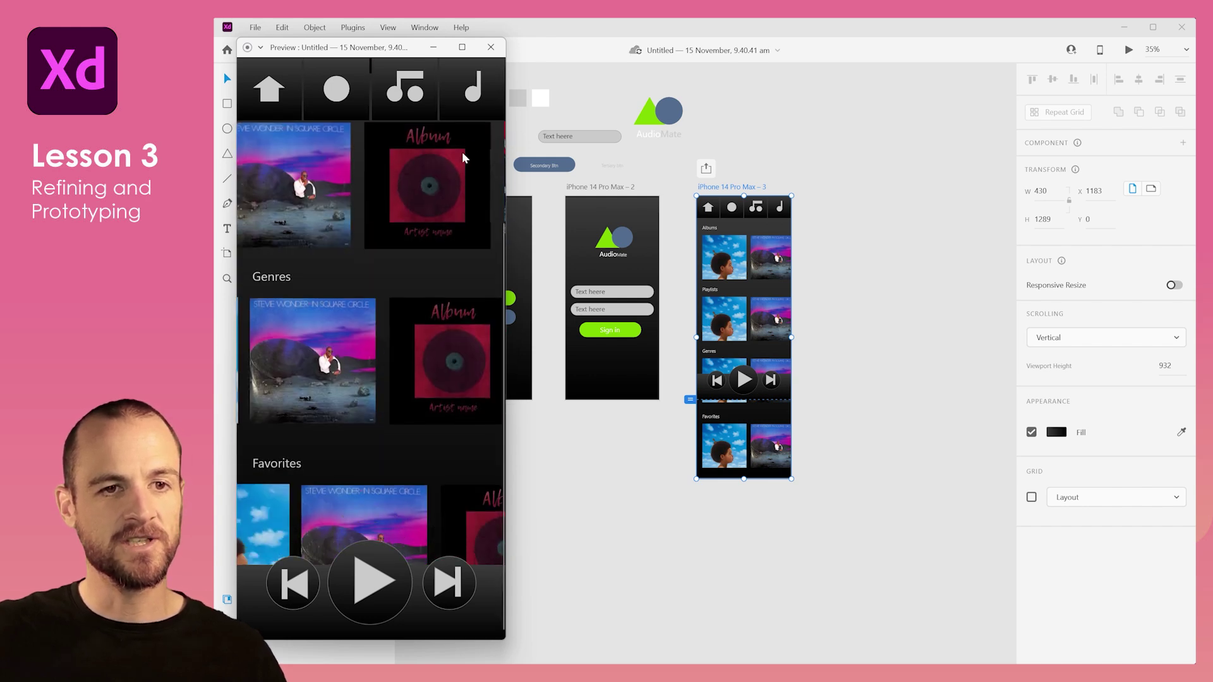
left_click(491, 47)
Duplicate the iPhone 14 Pro Max – 3 artboard and place the copy to its right
left_click(832, 227)
scroll(833, 233, "right", 3)
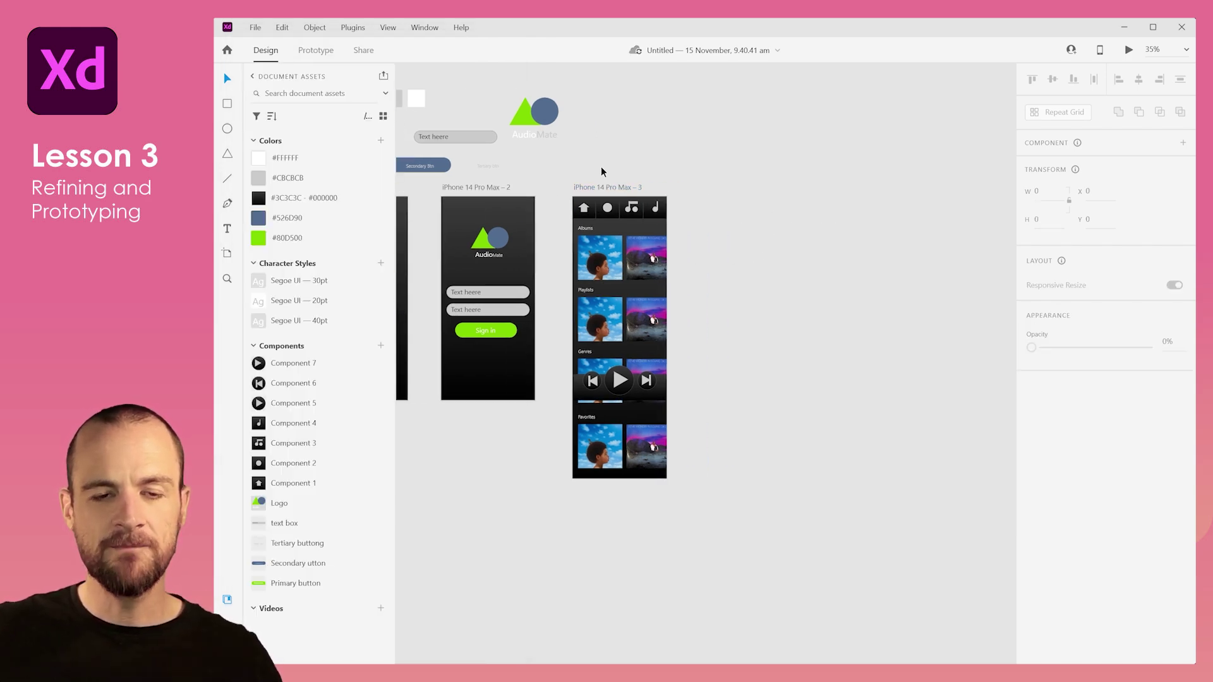
left_click(586, 187)
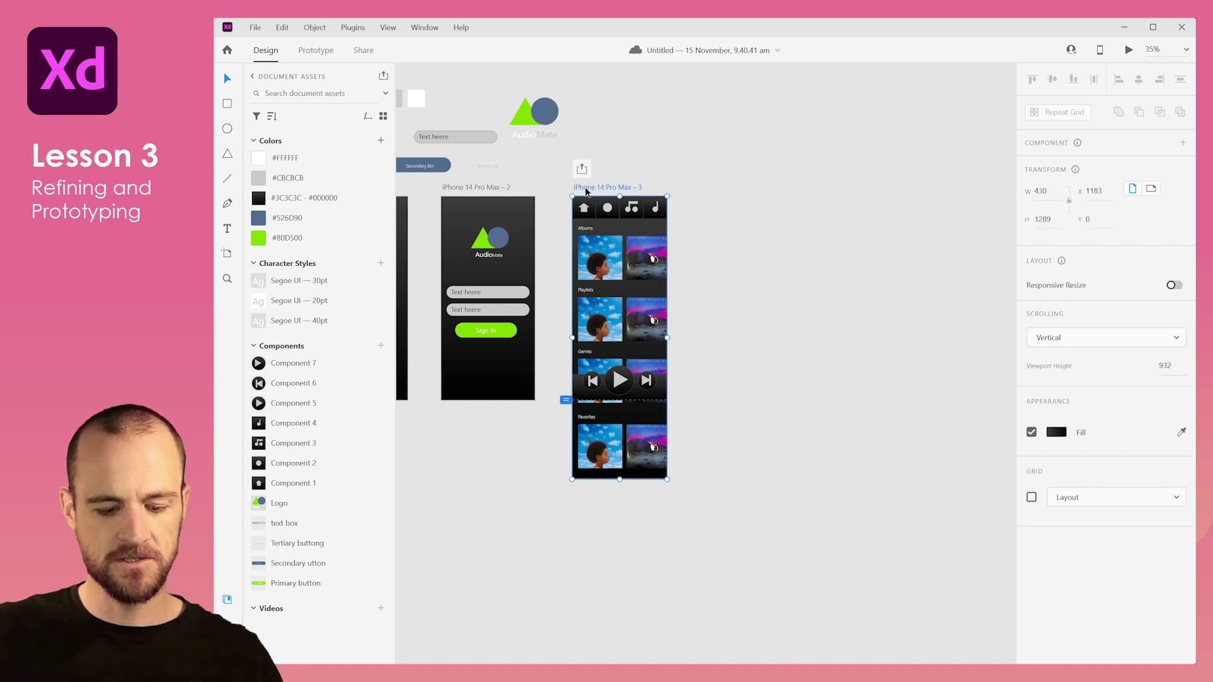
left_click_drag(587, 189, 729, 194)
left_click(688, 202)
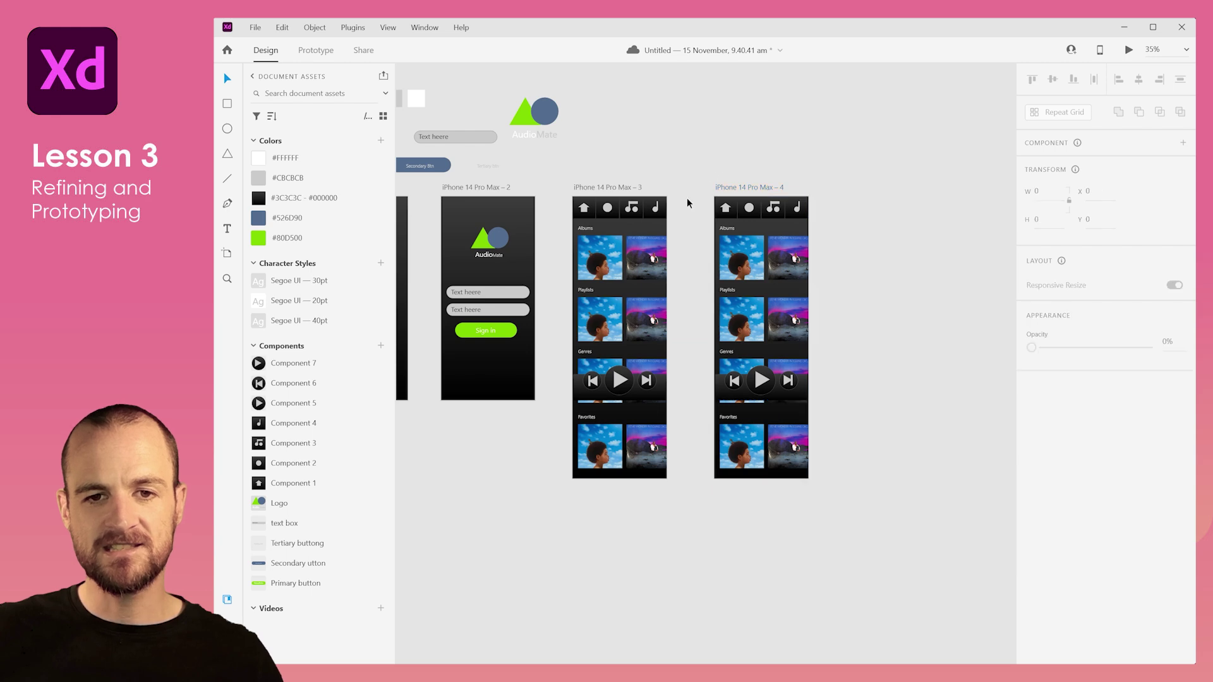
Delete the Favorites and Genres headings and their image rows from the fourth artboard
scroll(742, 258, "up", 5)
scroll(499, 268, "down", 2)
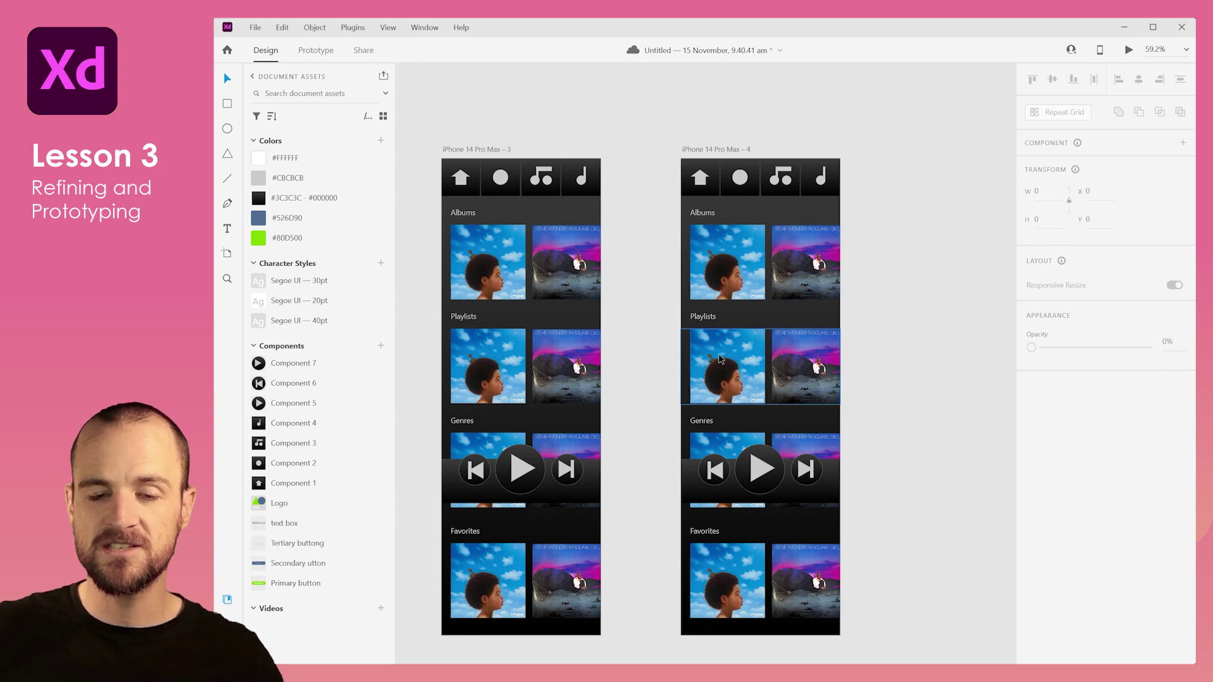
left_click(721, 359)
scroll(722, 370, "down", 2)
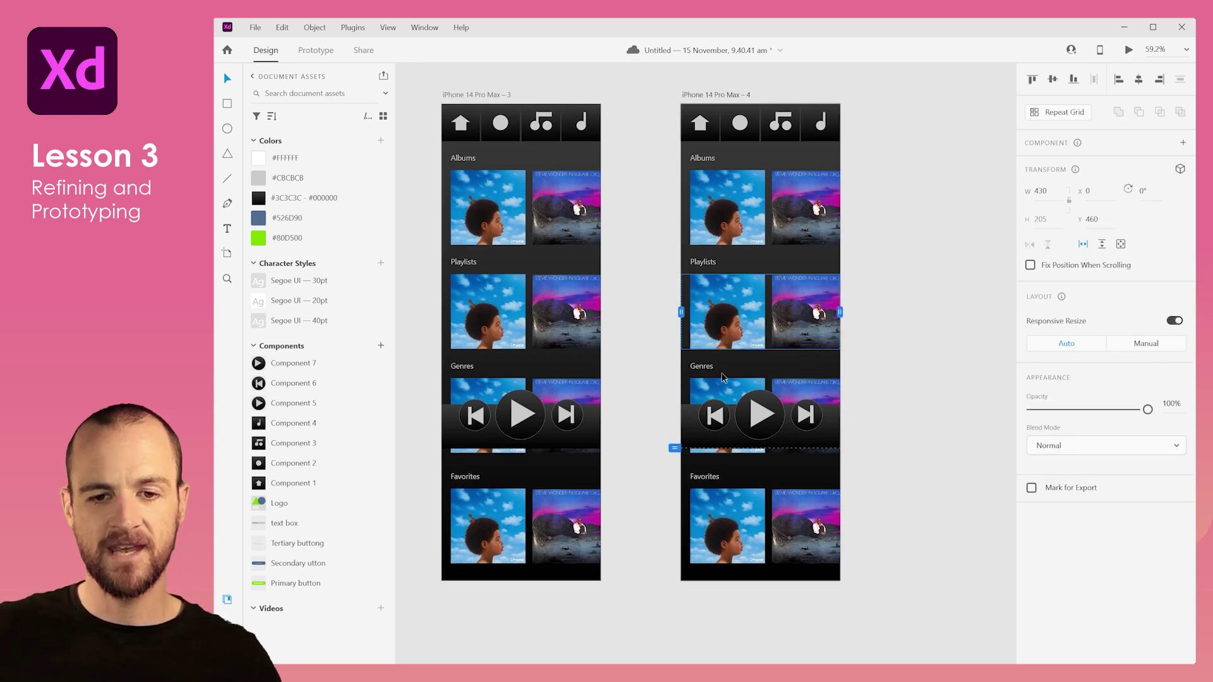
left_click(730, 559)
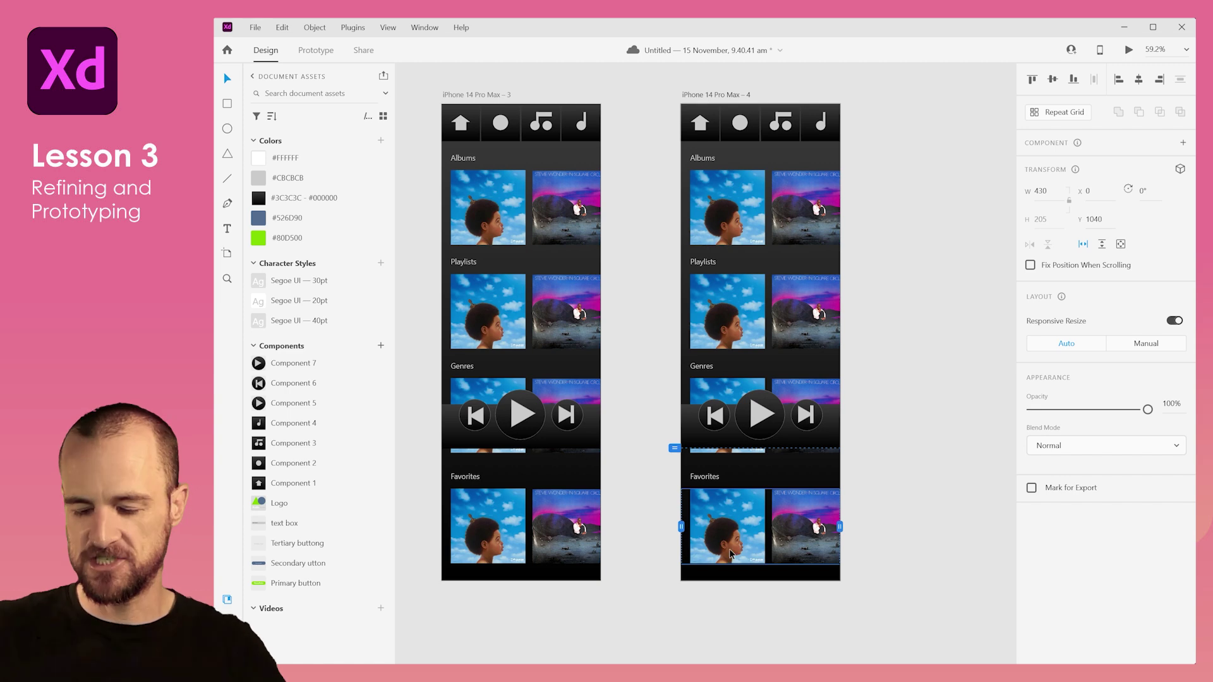
left_click_drag(730, 554, 730, 455)
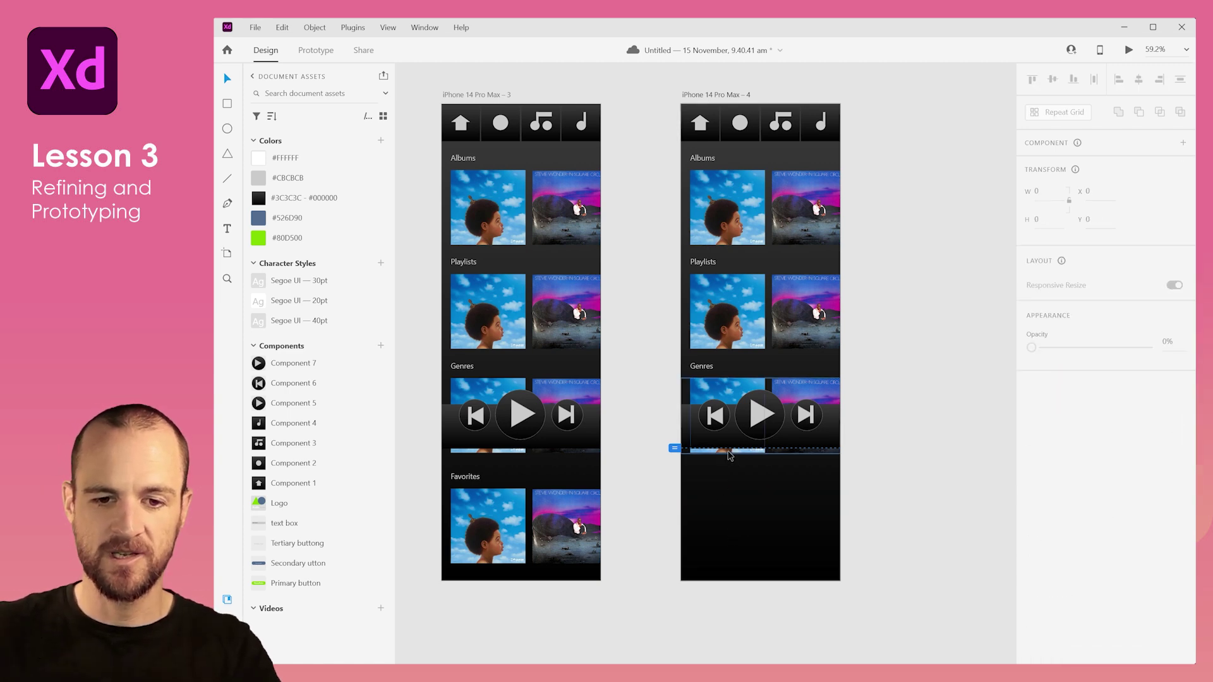
left_click(727, 452)
key("Delete")
left_click(706, 368)
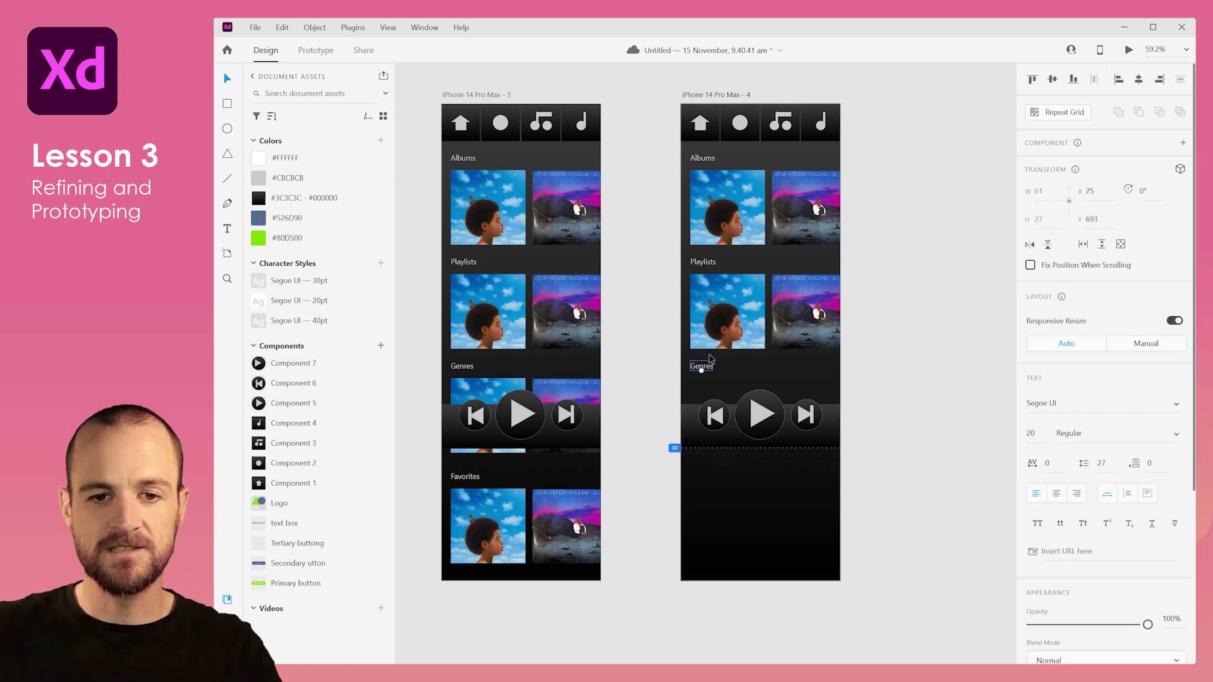
key("Delete")
Delete the Playlists image row and its heading from the fourth artboard
left_click(718, 331)
key("Delete")
left_click(713, 262)
key("Delete")
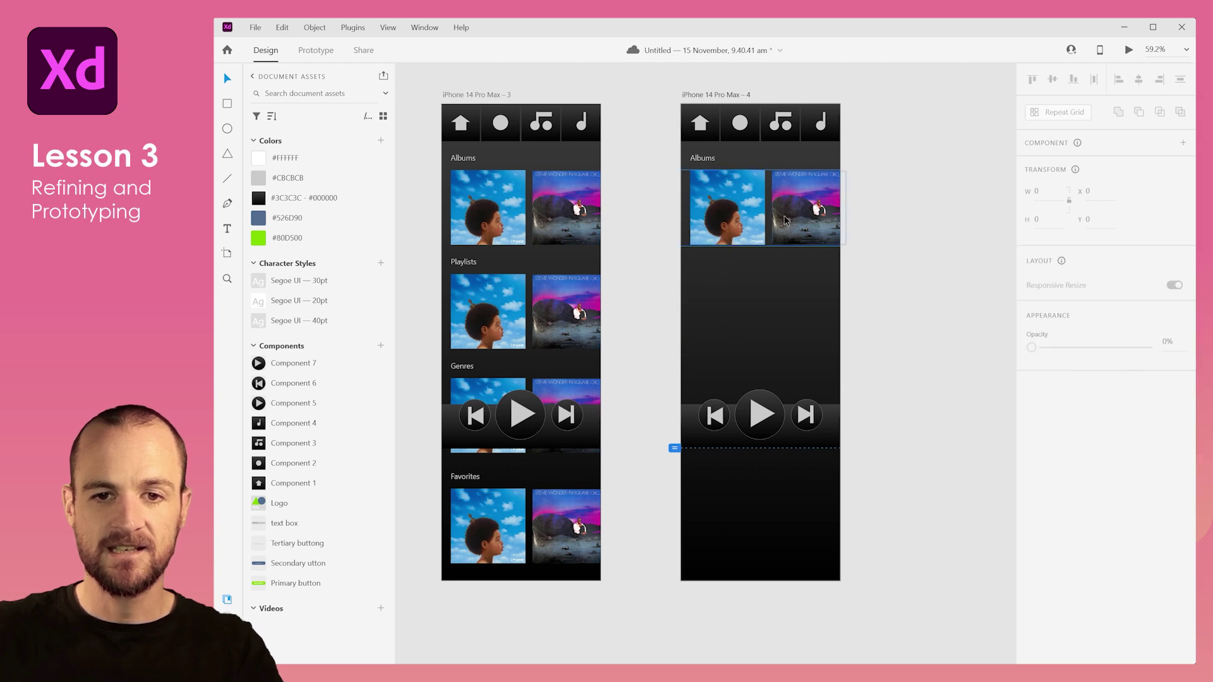
Delete the second cover inside the Albums scroll group on the fourth artboard
left_click(795, 218)
right_click(795, 221)
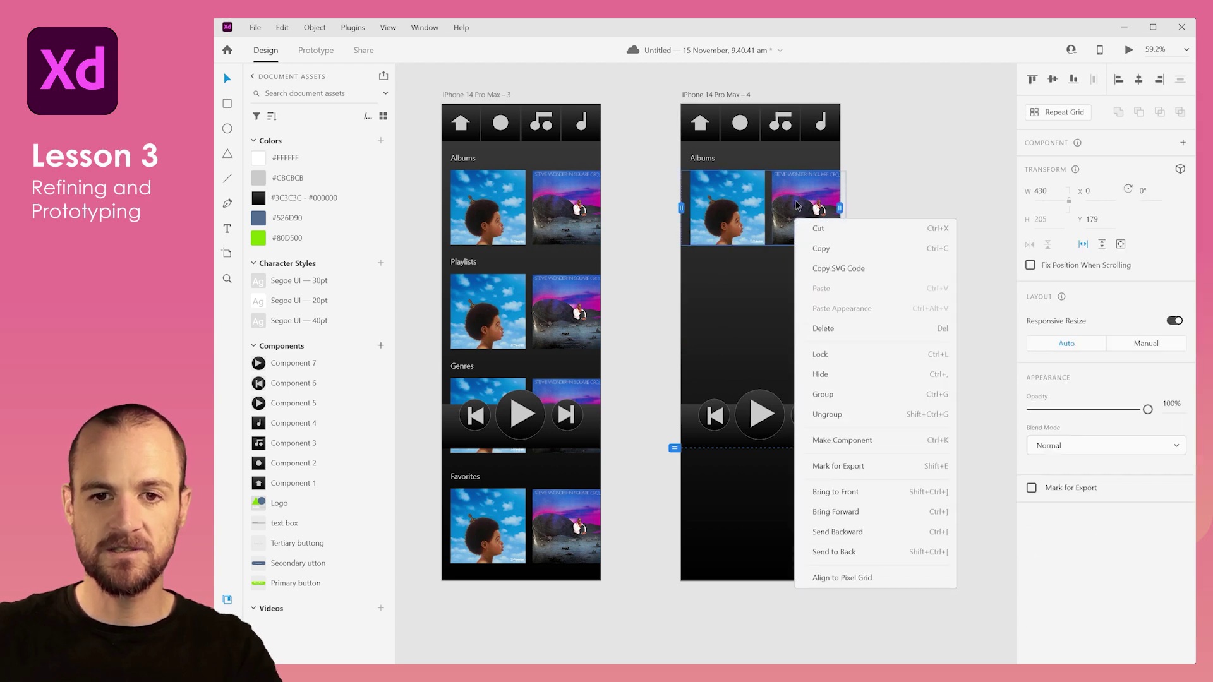
left_click(796, 205)
double_click(795, 216)
key("Delete")
left_click(871, 215)
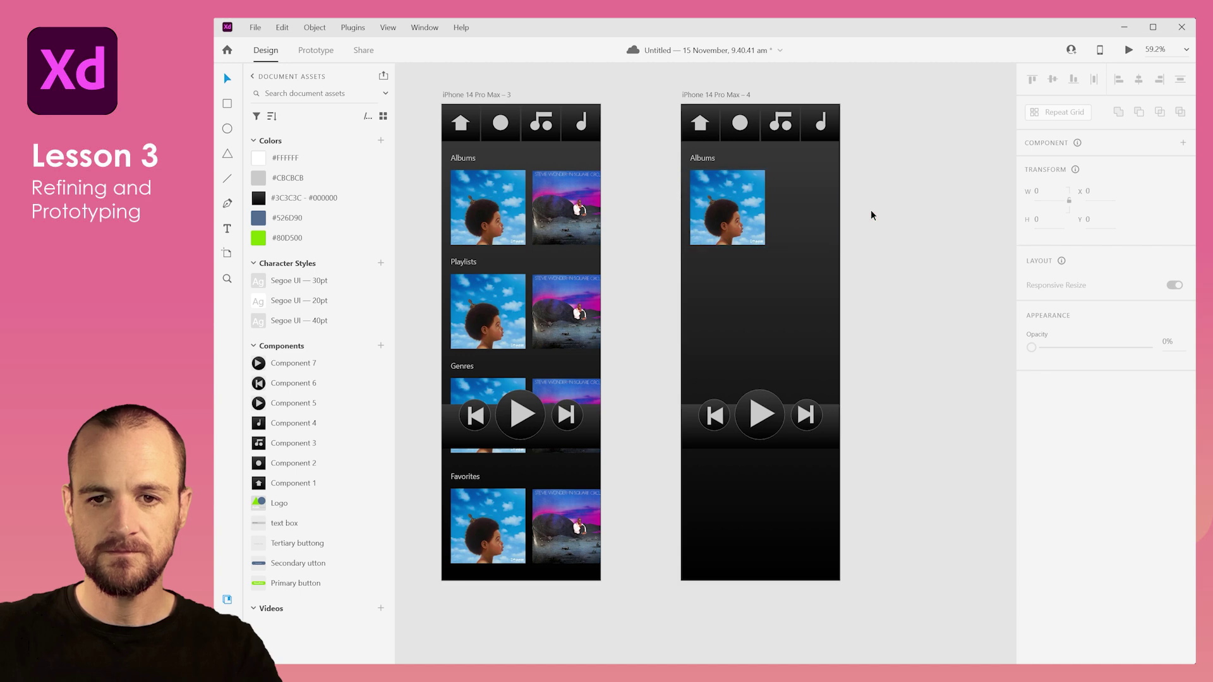
Turn off horizontal scrolling for the fourth artboard's Albums row and delete the extra covers outside the artboard
left_click(760, 218)
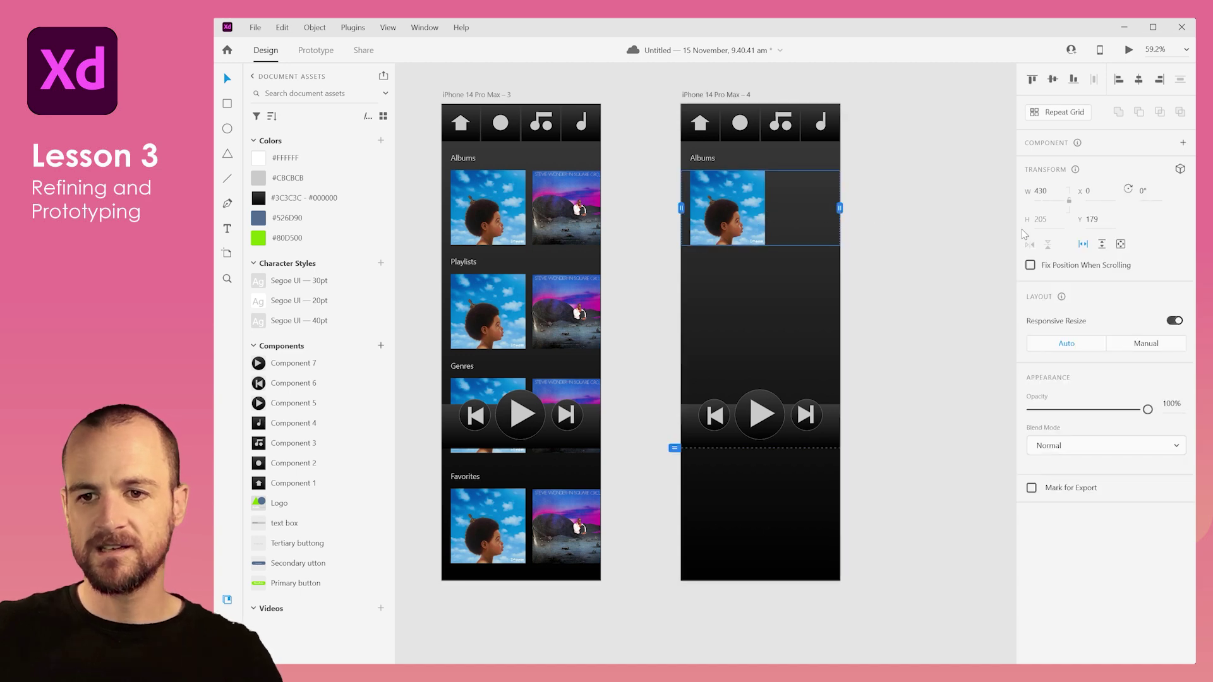
left_click(1083, 246)
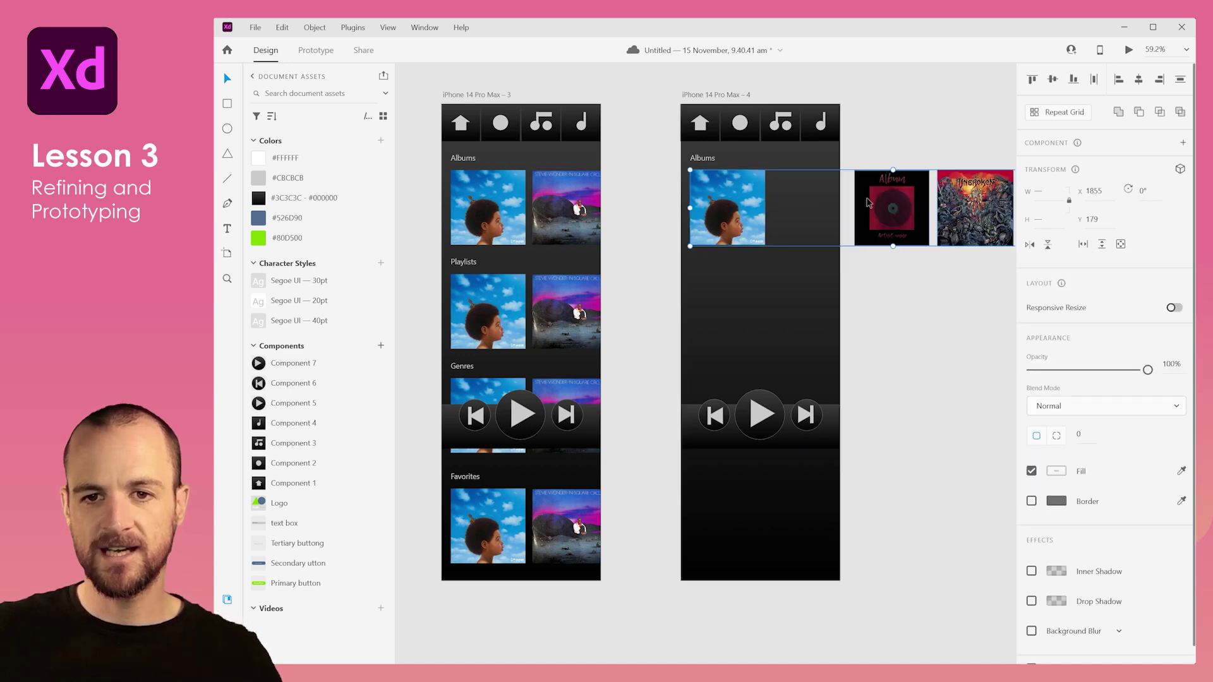
left_click_drag(907, 145, 960, 241)
key("Delete")
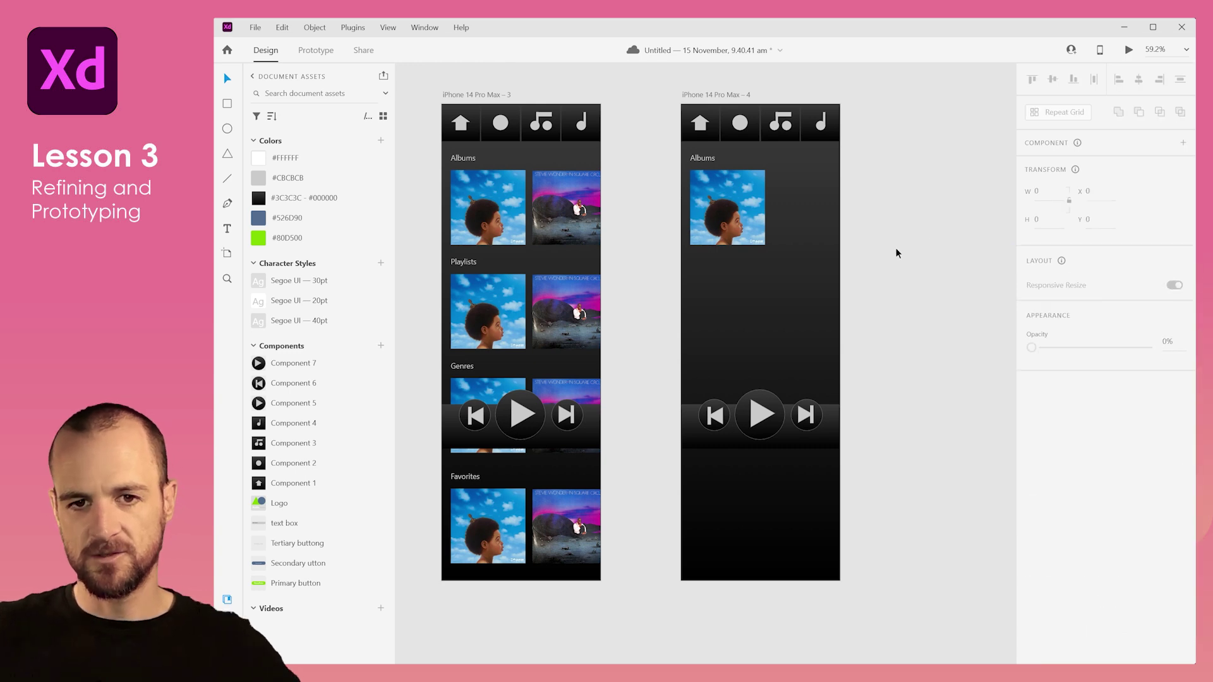
scroll(896, 251, "right", 5)
left_click_drag(806, 159, 935, 275)
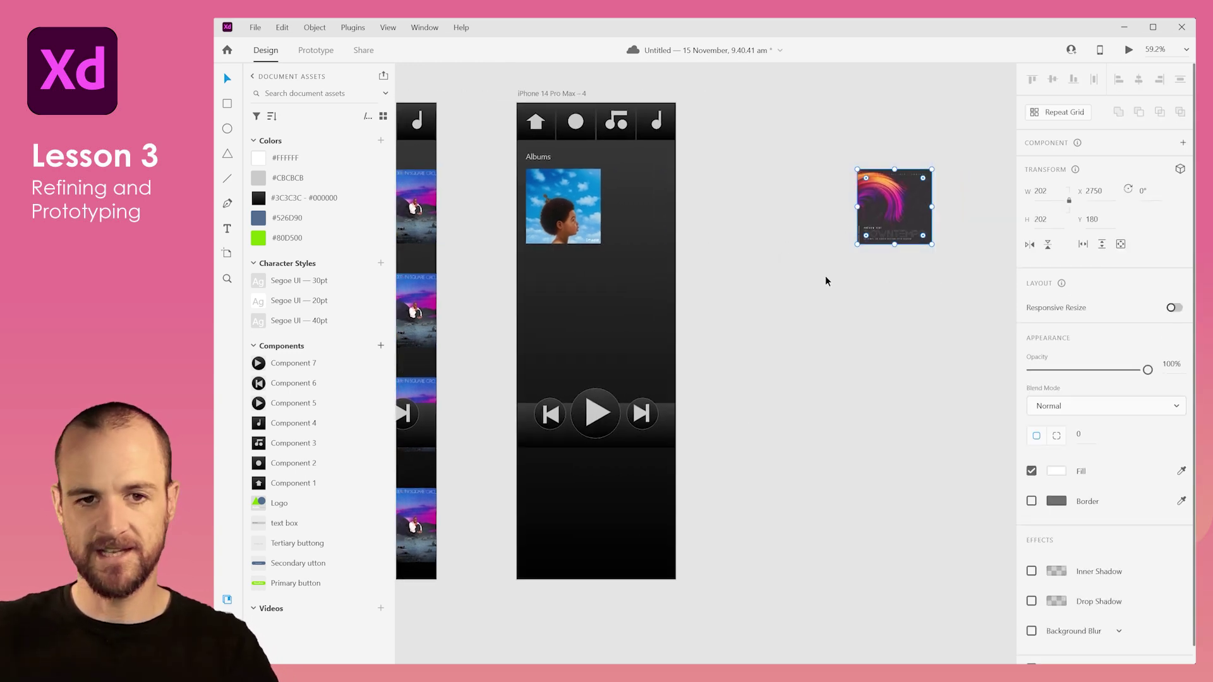
key("Delete")
scroll(735, 188, "left", 5)
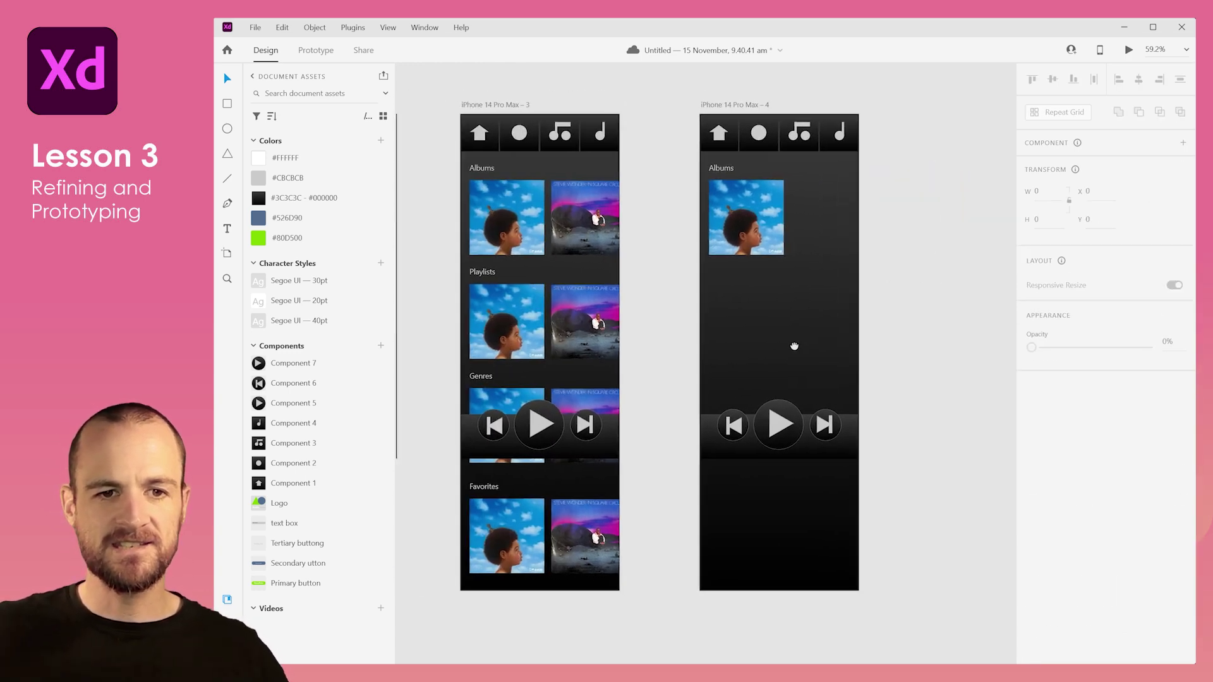
Move the Albums heading off the fourth artboard and enlarge the album cover to the full 430 px artboard width below the navigation bar
left_click(737, 203)
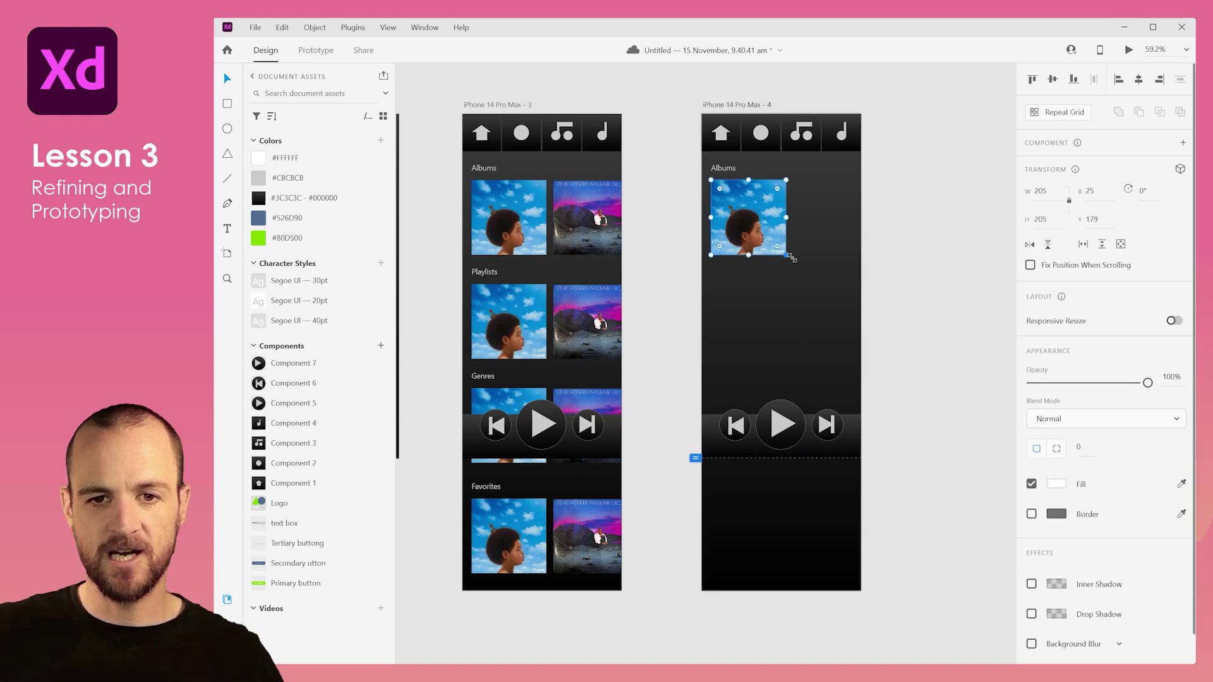
left_click_drag(792, 257, 815, 281)
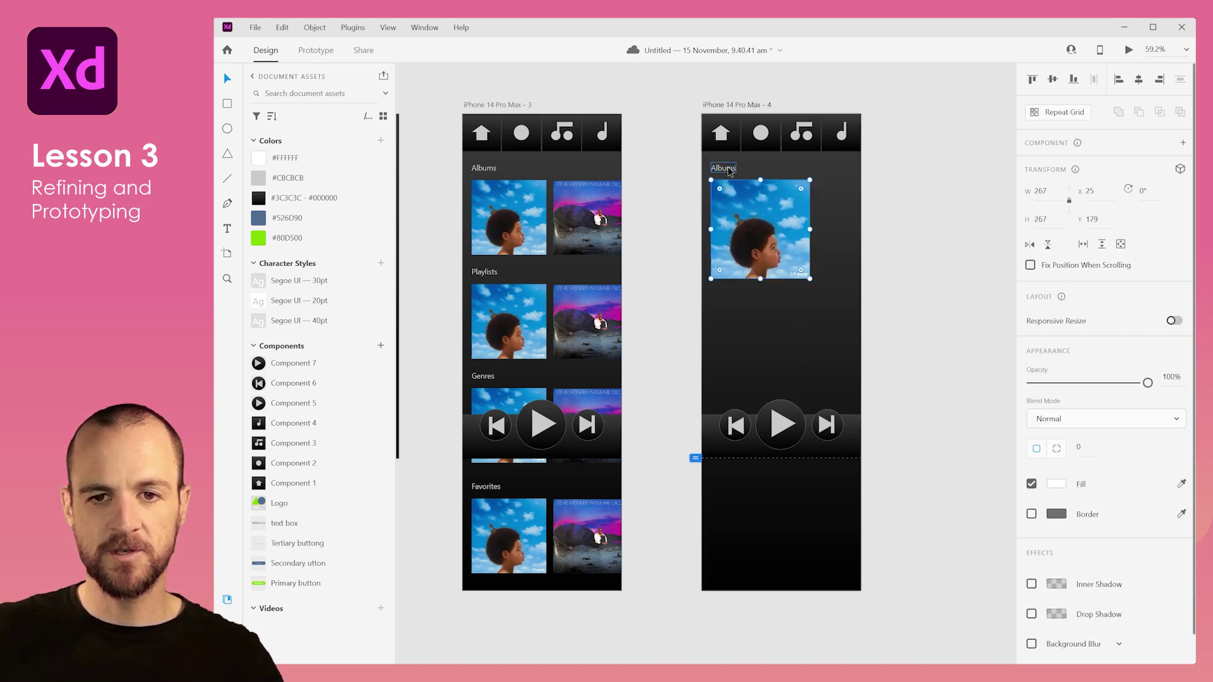
left_click_drag(728, 171, 954, 221)
left_click_drag(775, 229, 797, 209)
left_click_drag(781, 253, 861, 322)
left_click(919, 316)
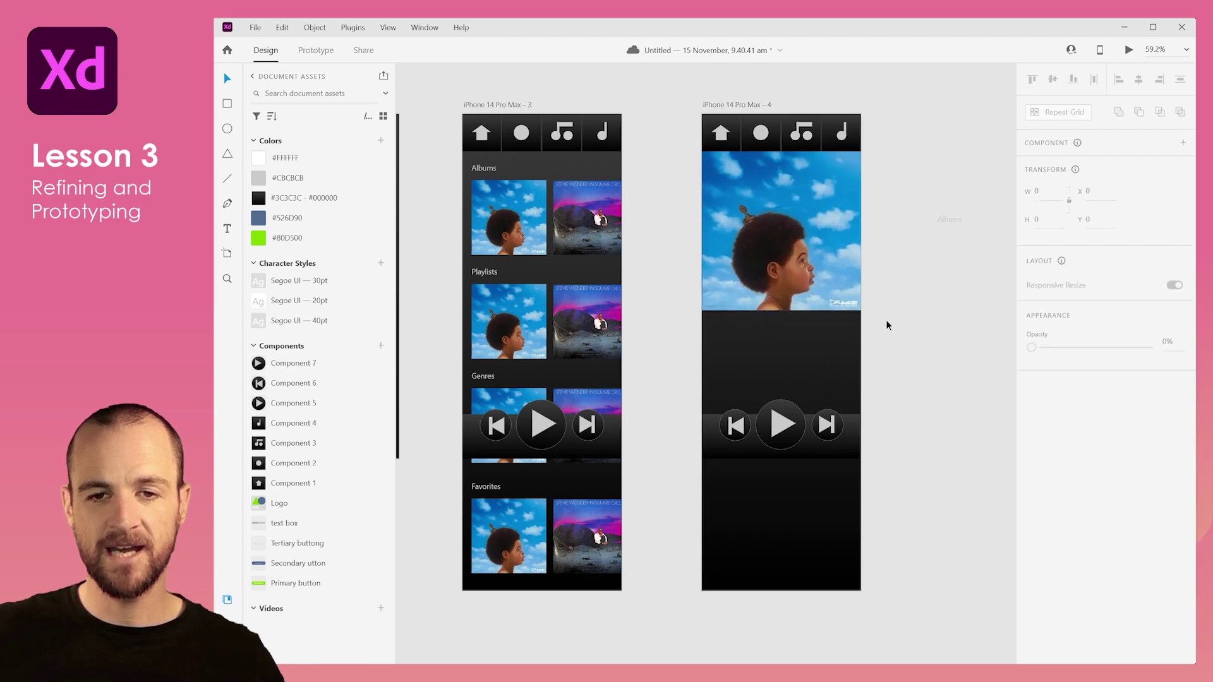
Move the large album cover up to about Y 14 so that its upper part sits behind the navigation bar
scroll(886, 327, "down", 1)
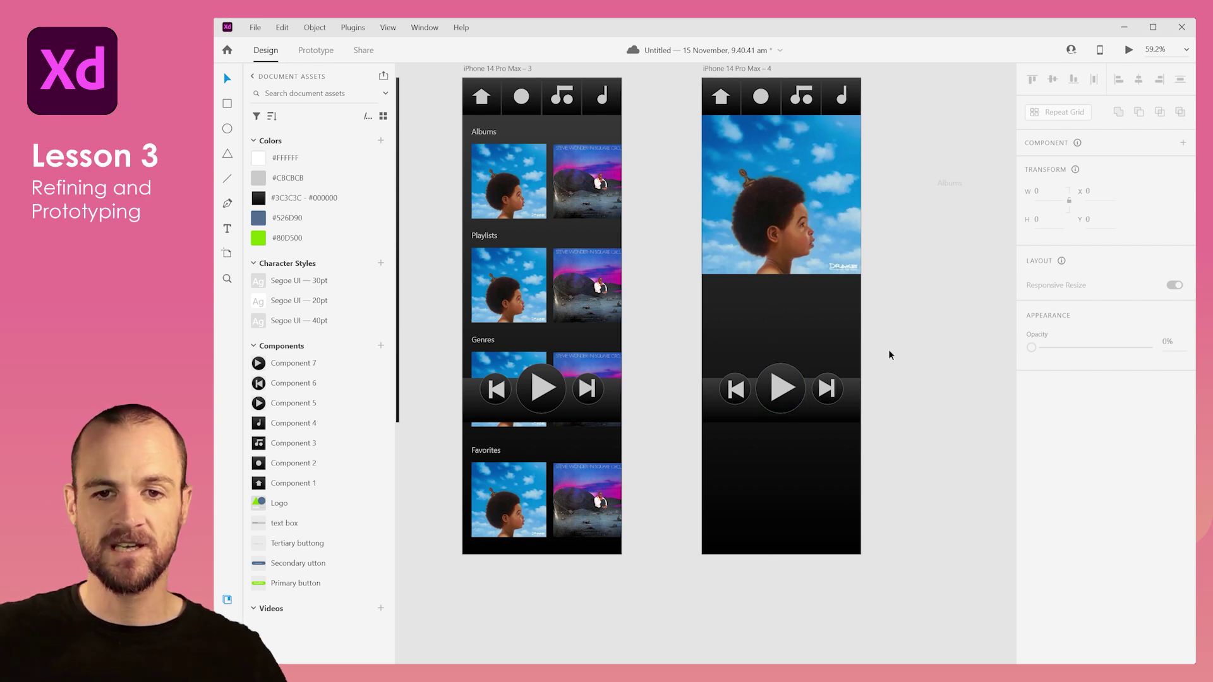
left_click_drag(916, 312, 841, 312)
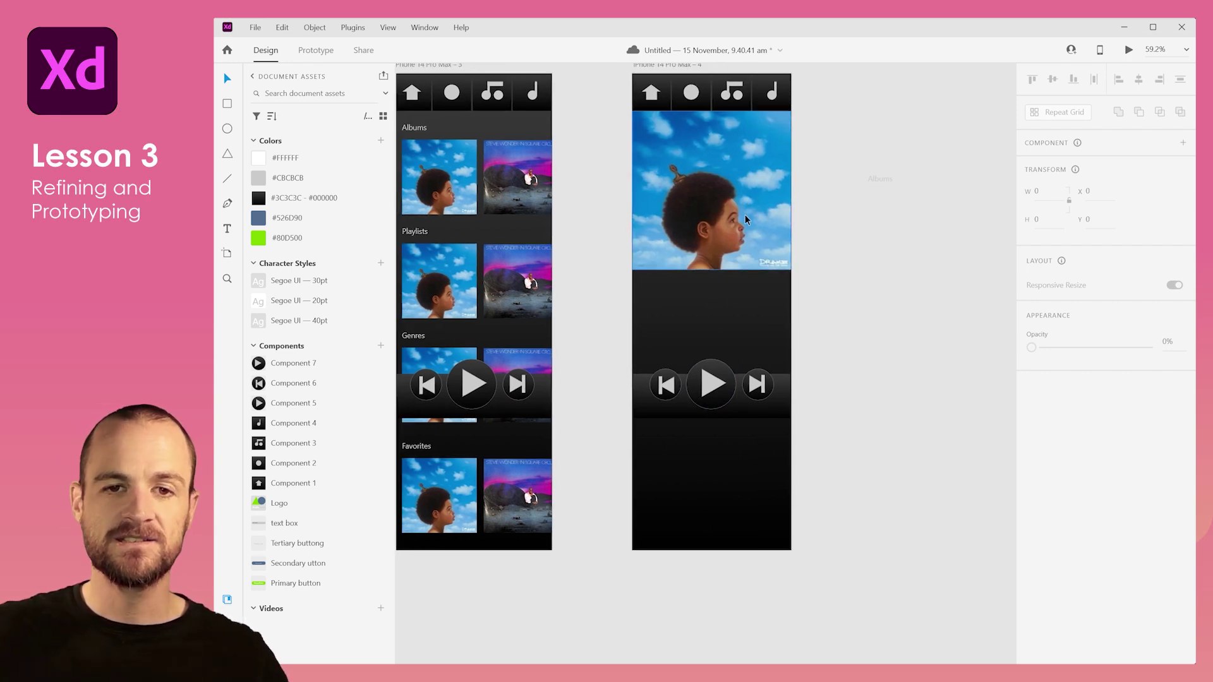
left_click_drag(736, 219, 741, 187)
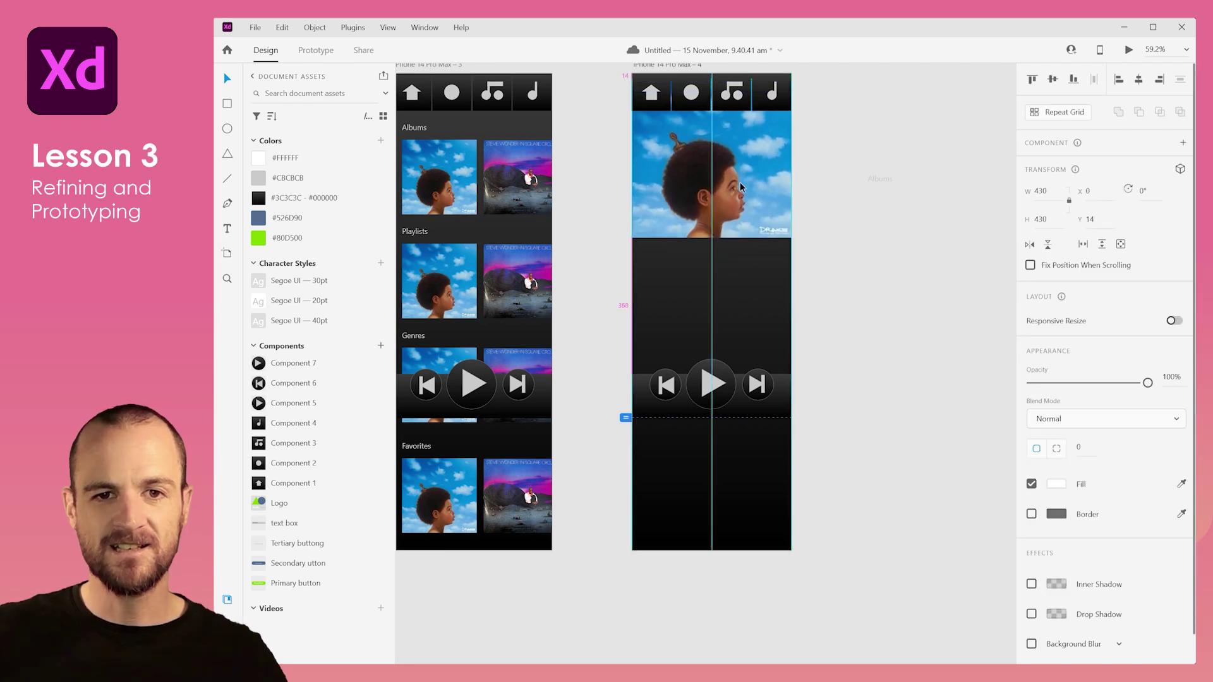
left_click(851, 171)
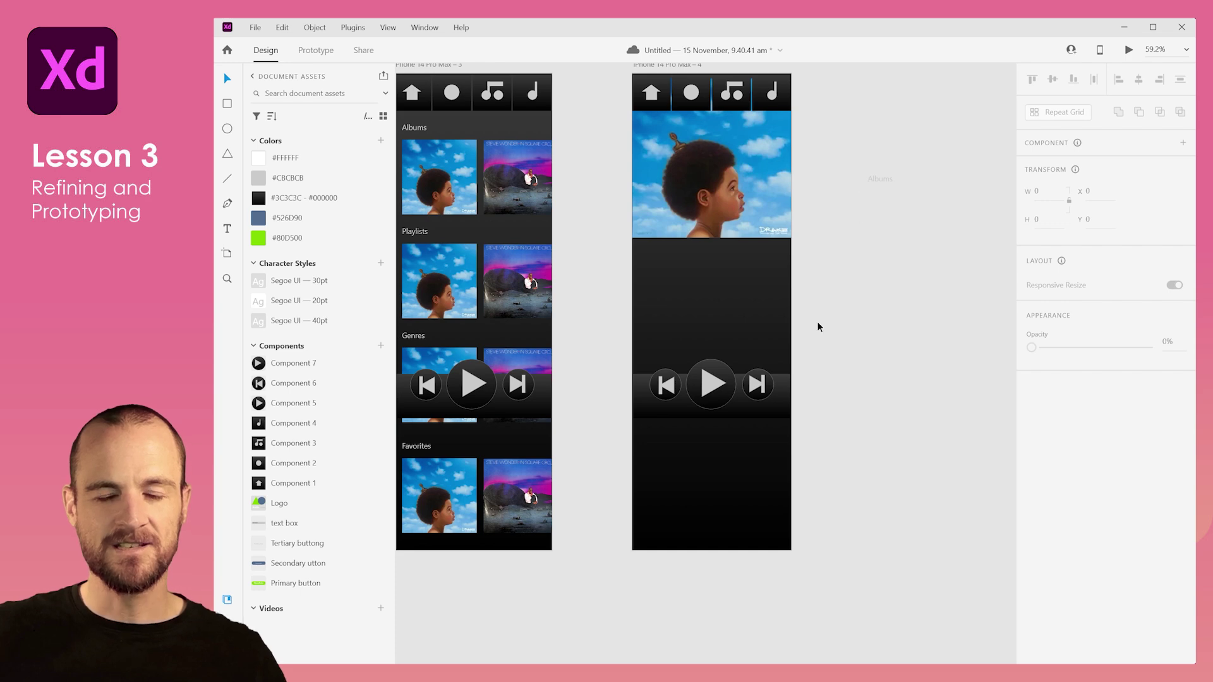
Add the text "Drake" in Segoe UI size 40 below the album cover on the fourth artboard
left_click_drag(880, 301, 908, 314)
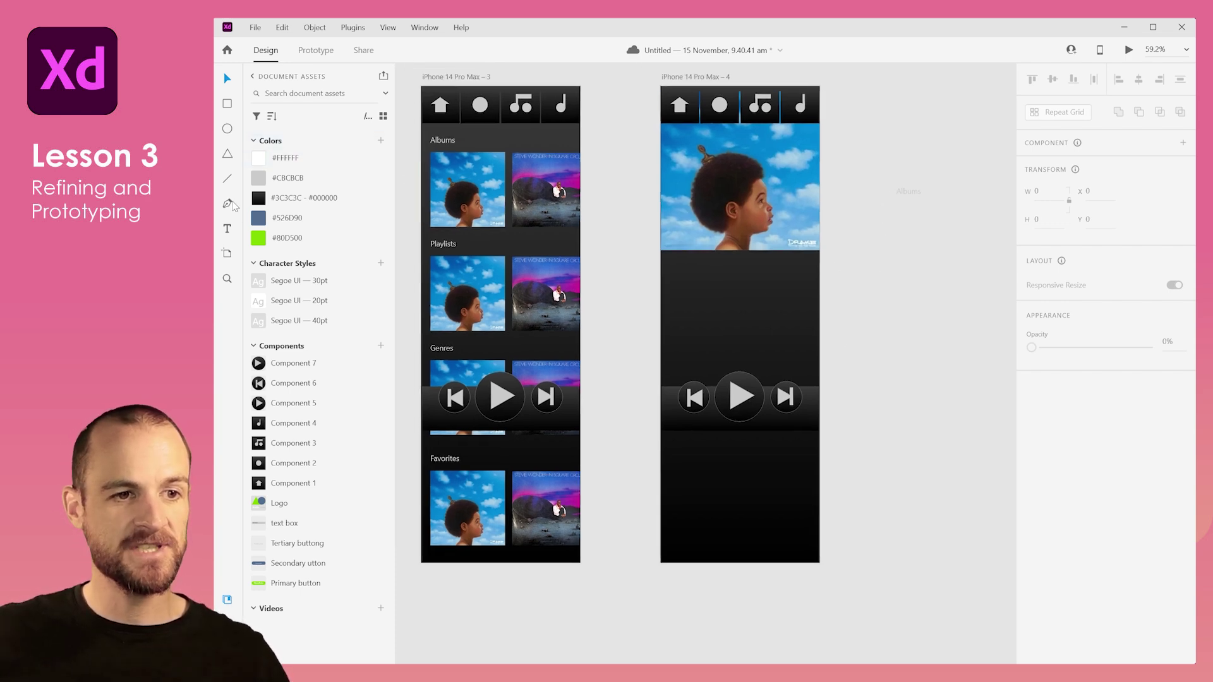
left_click(671, 262)
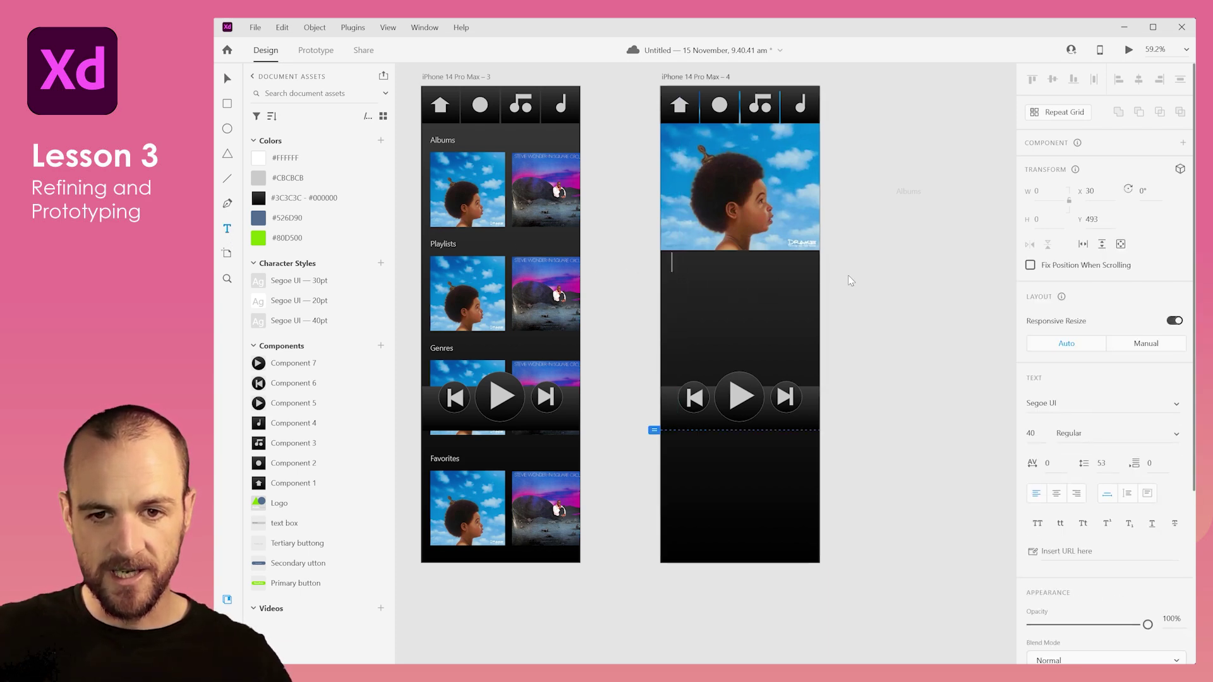
scroll(729, 282, "up", 5)
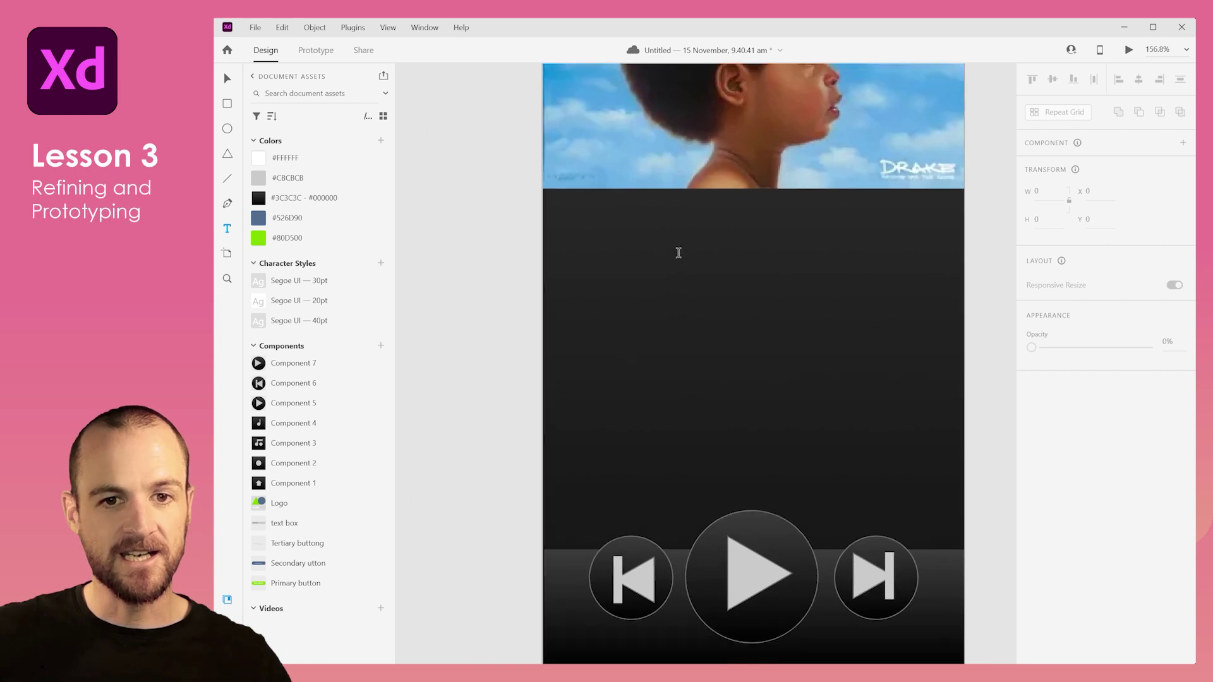
key("ctrl+1")
left_click(619, 247)
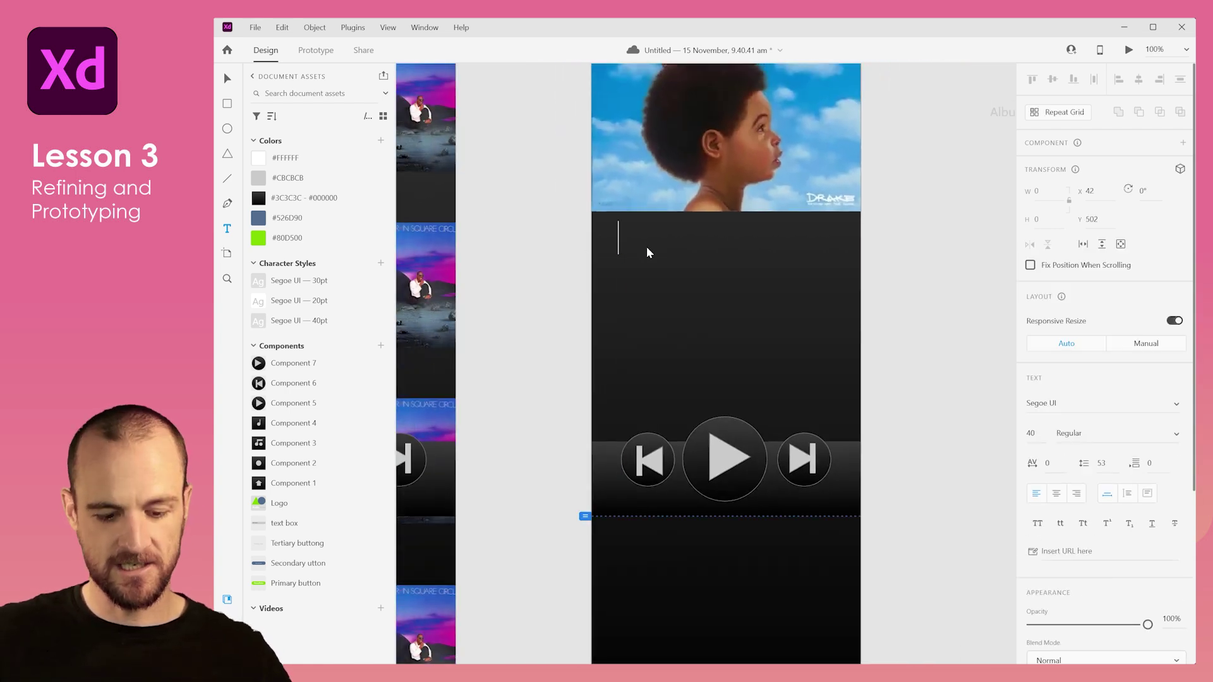
type("Drake")
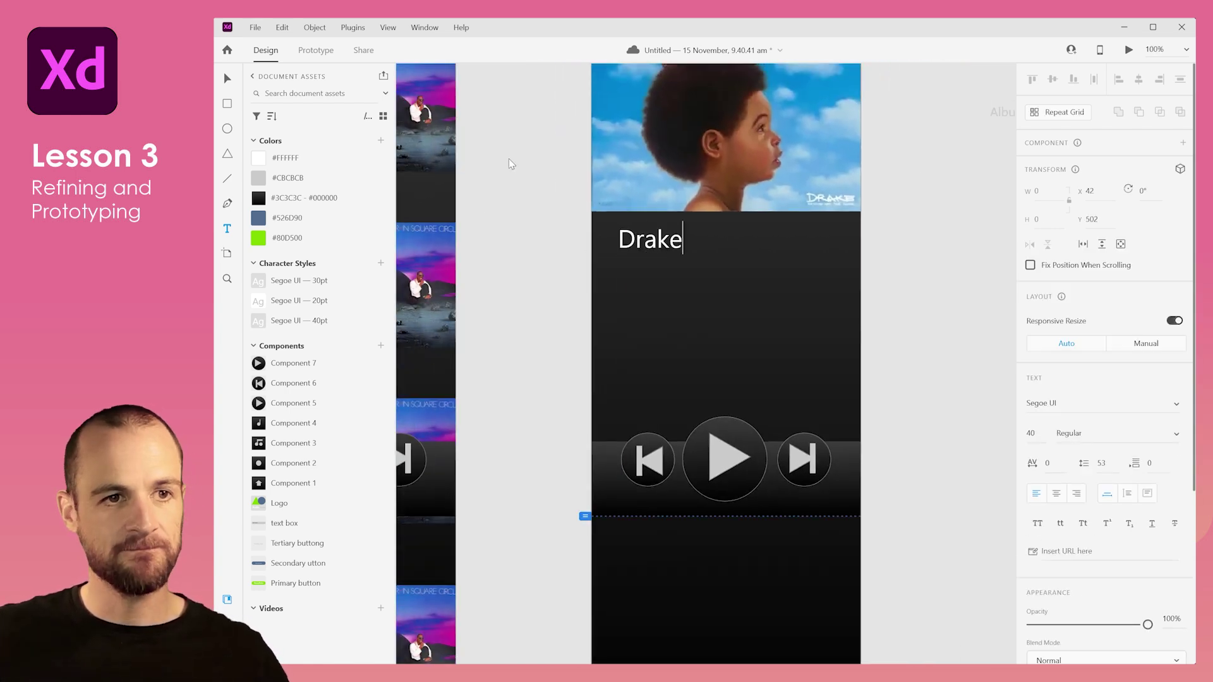
Apply the Segoe UI 20pt character style to the Drake text below the album cover
left_click(227, 79)
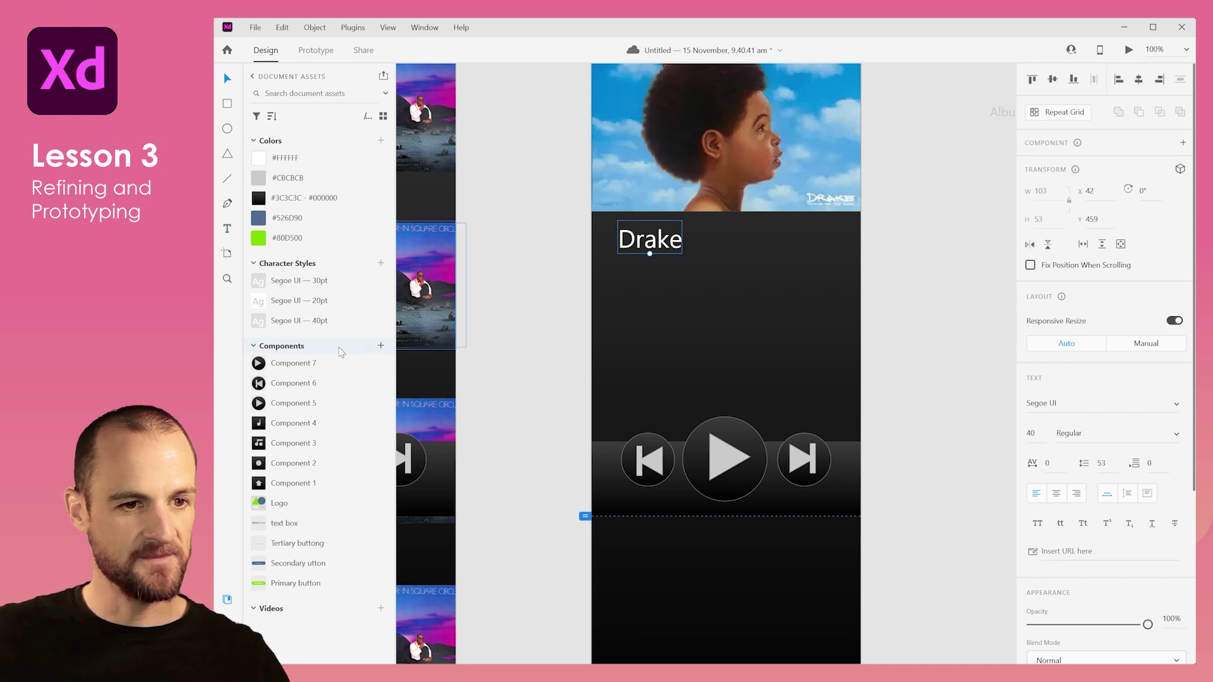
left_click(310, 302)
left_click(545, 245)
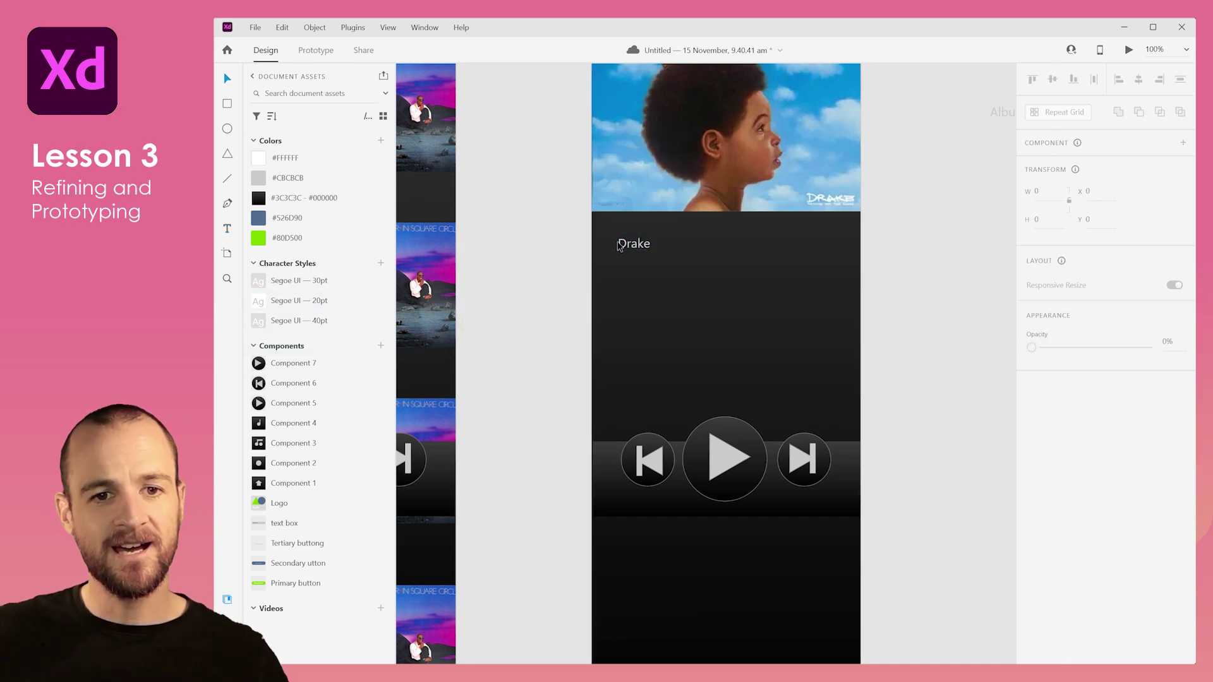
Move the Drake text close beneath the cover's lower-left corner and duplicate it level with it near the artboard's right edge
left_click(622, 237)
left_click_drag(622, 239, 840, 242)
left_click(543, 231)
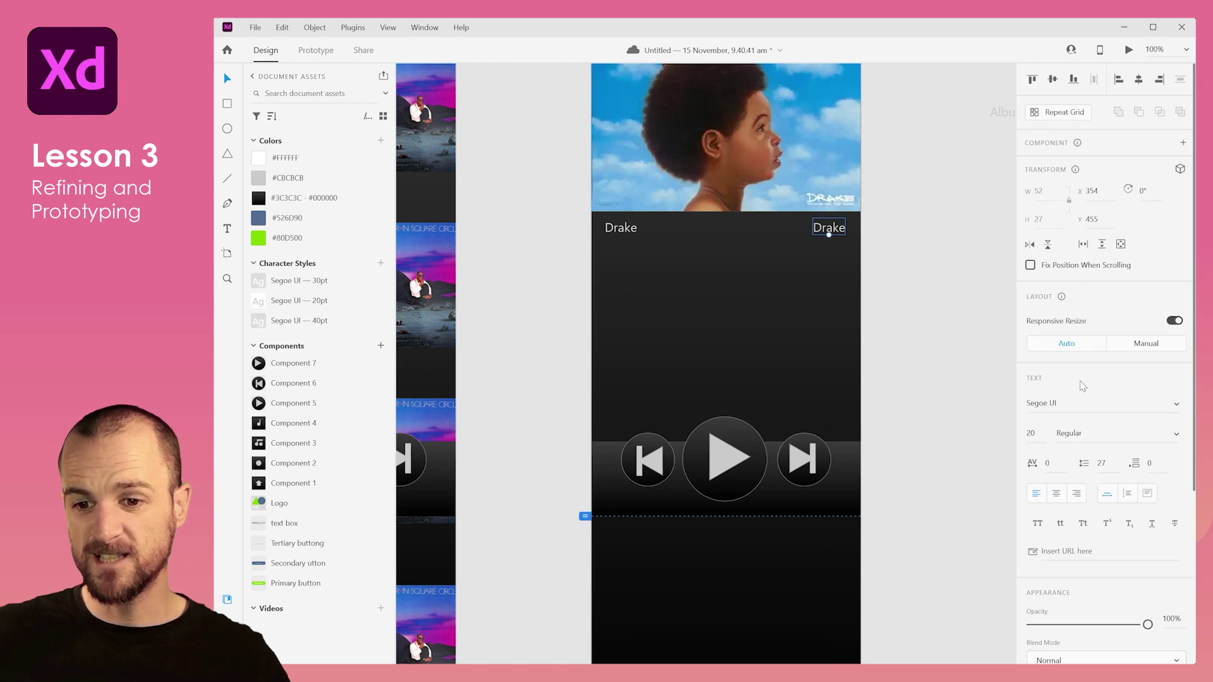
Right-align the duplicated text and change its wording to "This is the album name"
left_click(930, 262)
double_click(828, 230)
key("ctrl+a")
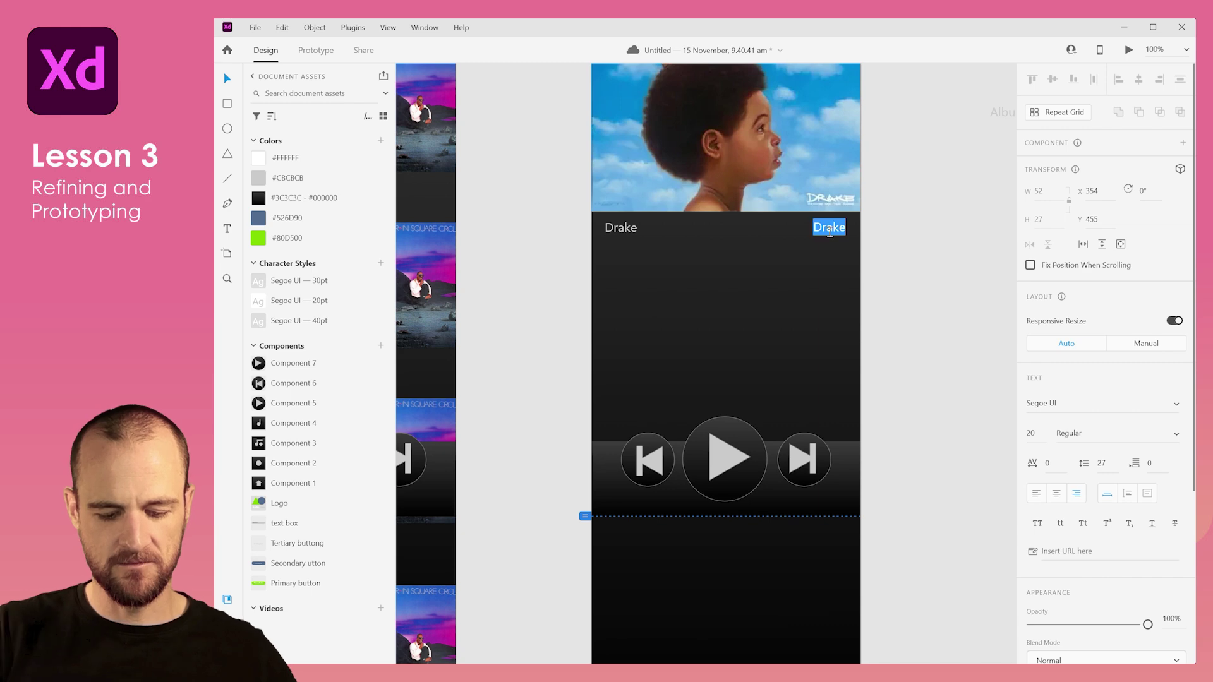
type("This is th")
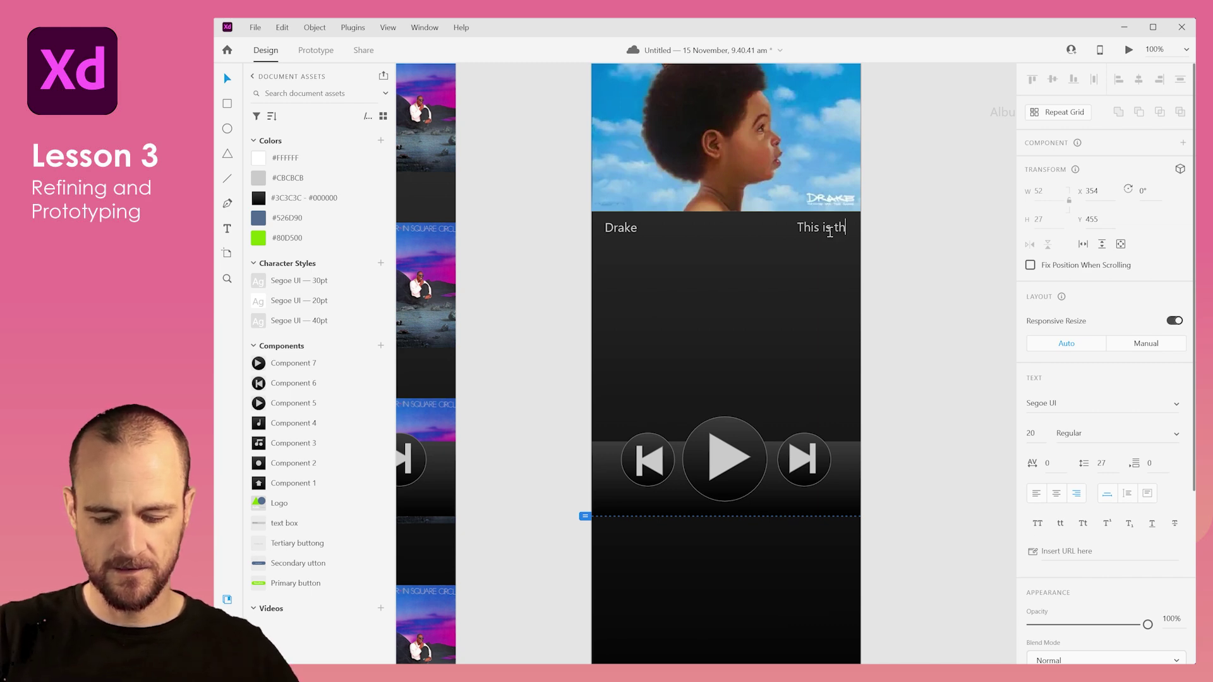
type("e album name")
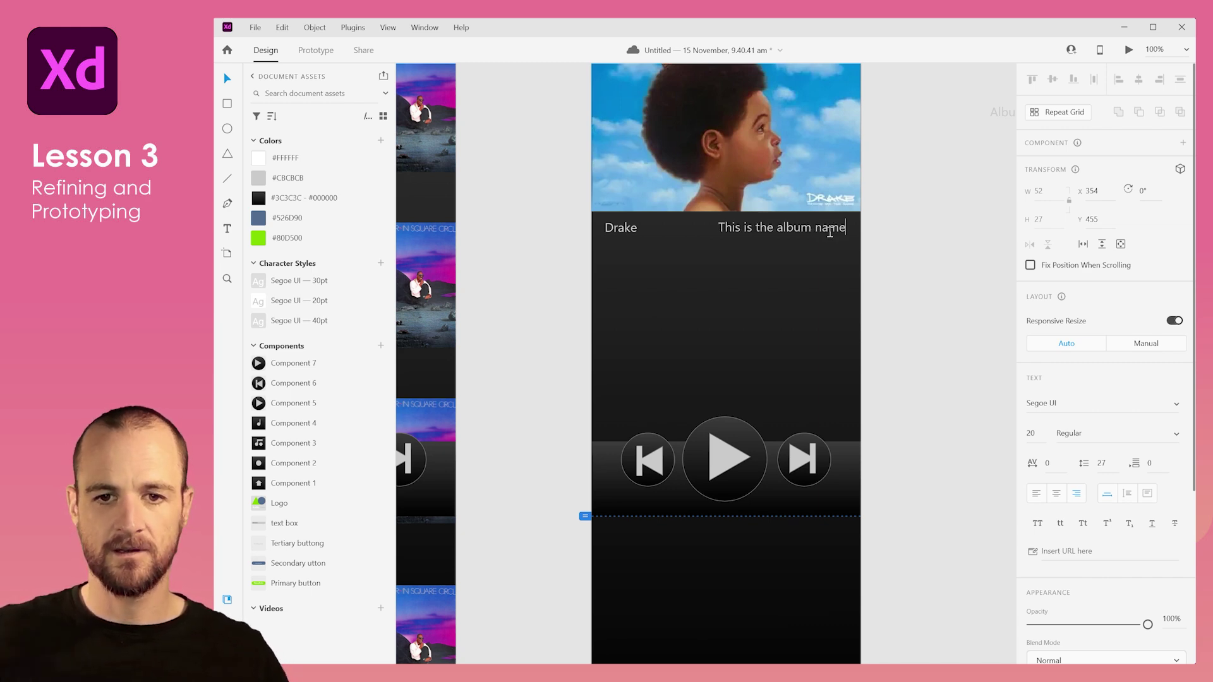
left_click(498, 138)
Draw a horizontal divider line 430 px wide across the artboard, just below the artist and album names
left_click(228, 181)
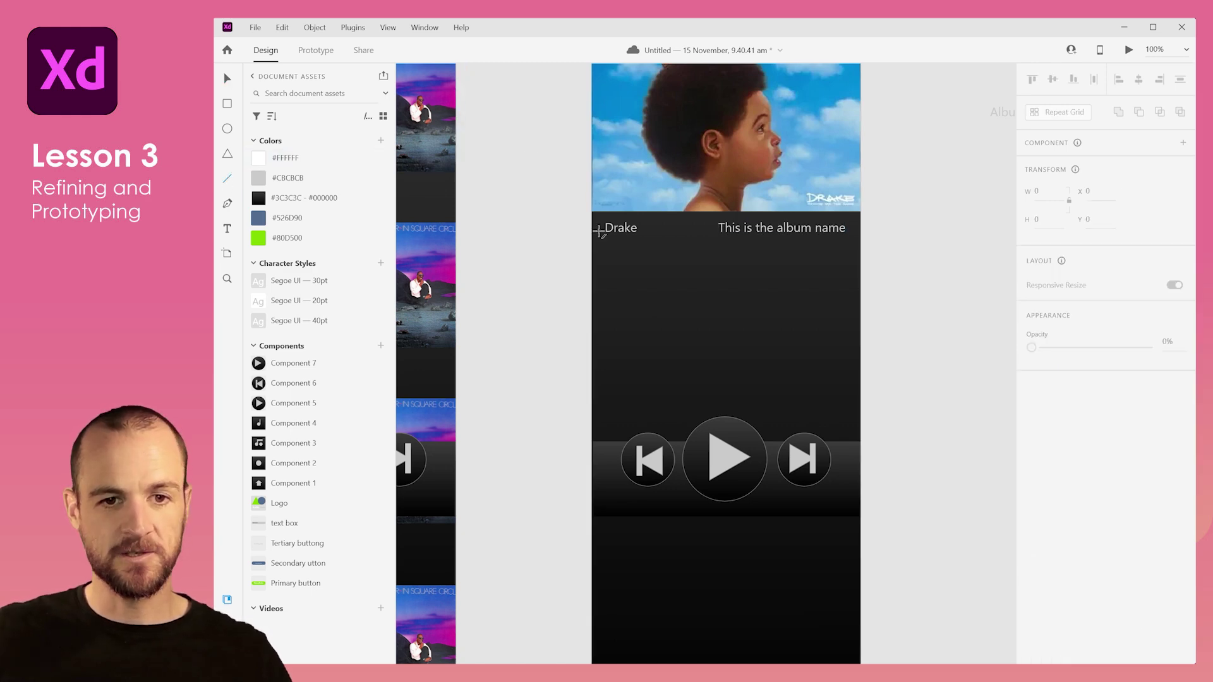
left_click_drag(591, 245, 859, 246)
scroll(860, 247, "up", 5)
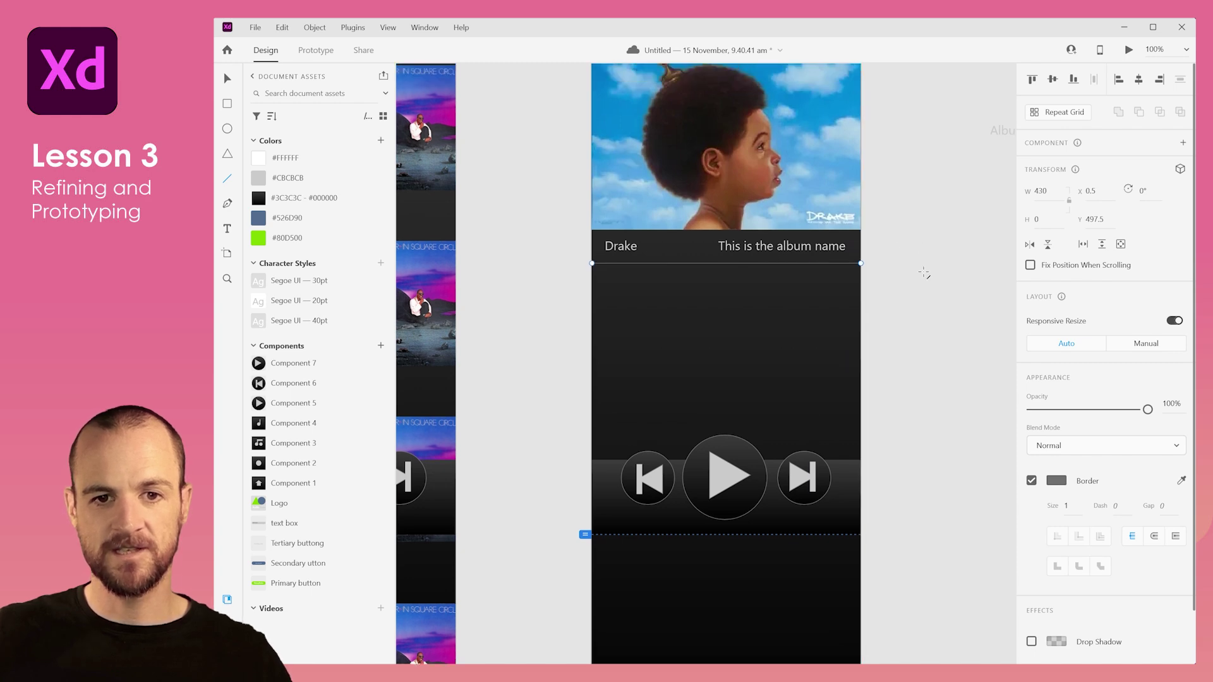
scroll(845, 359, "down", 3)
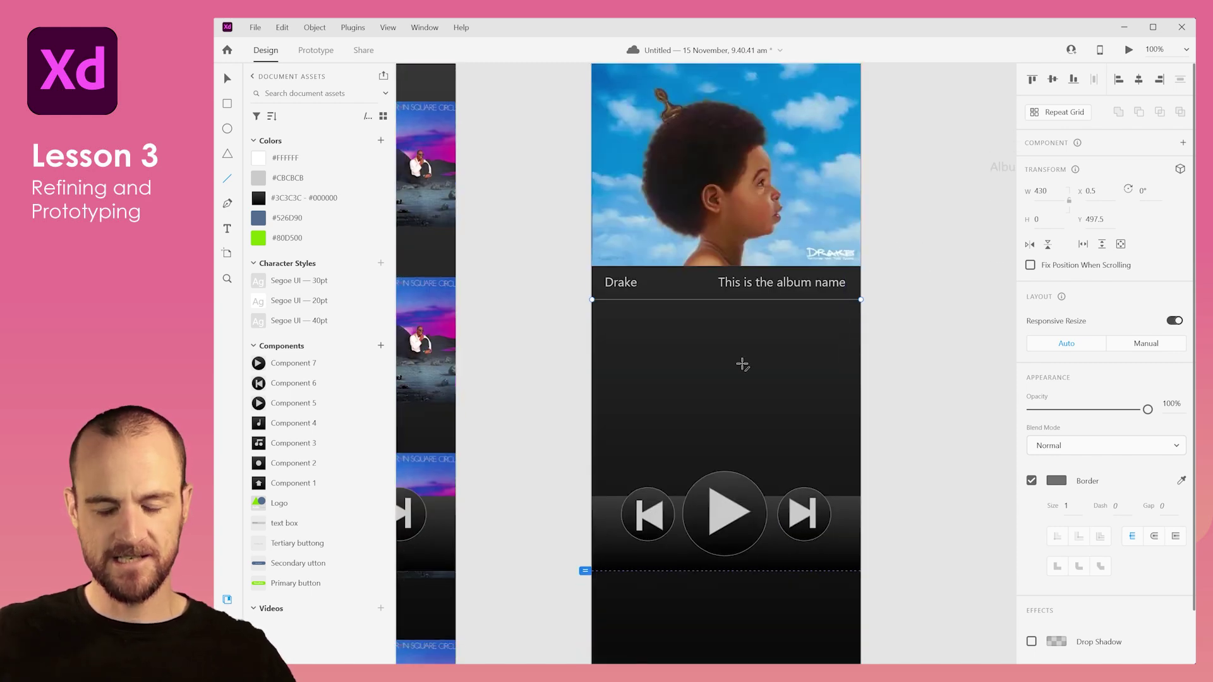
left_click(865, 341)
scroll(680, 373, "down", 4)
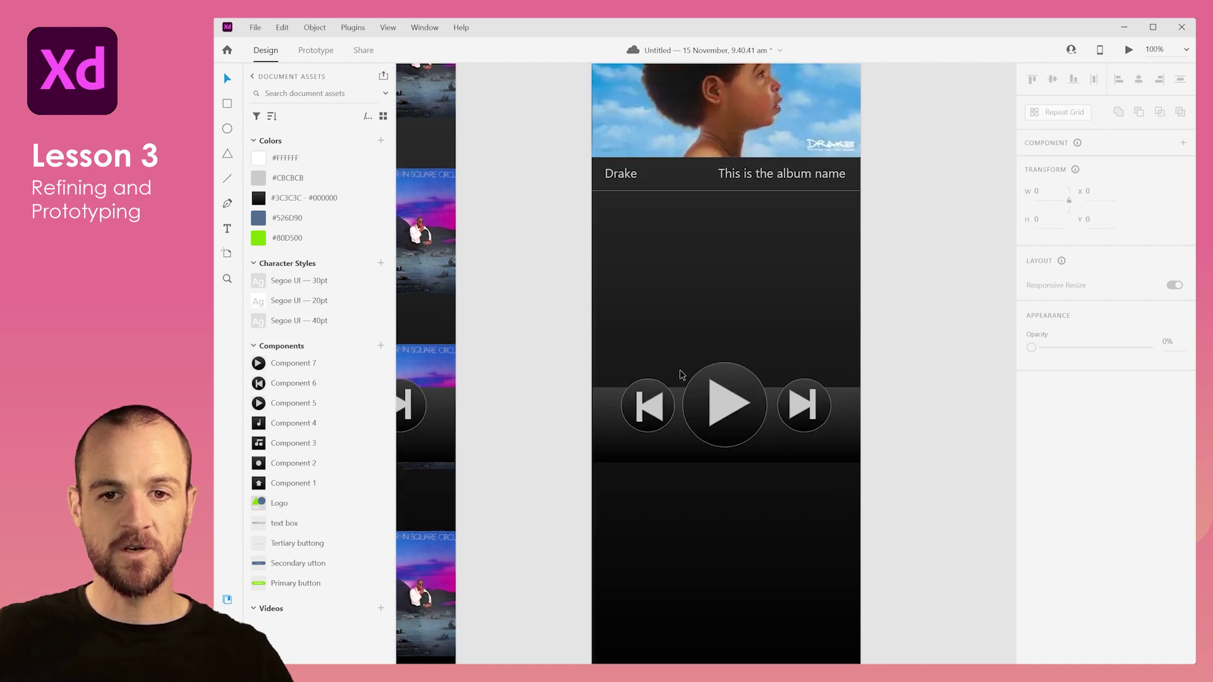
Draw a rectangle about 411 × 90 px just below the divider line and turn off its fill
left_click_drag(796, 275, 650, 336)
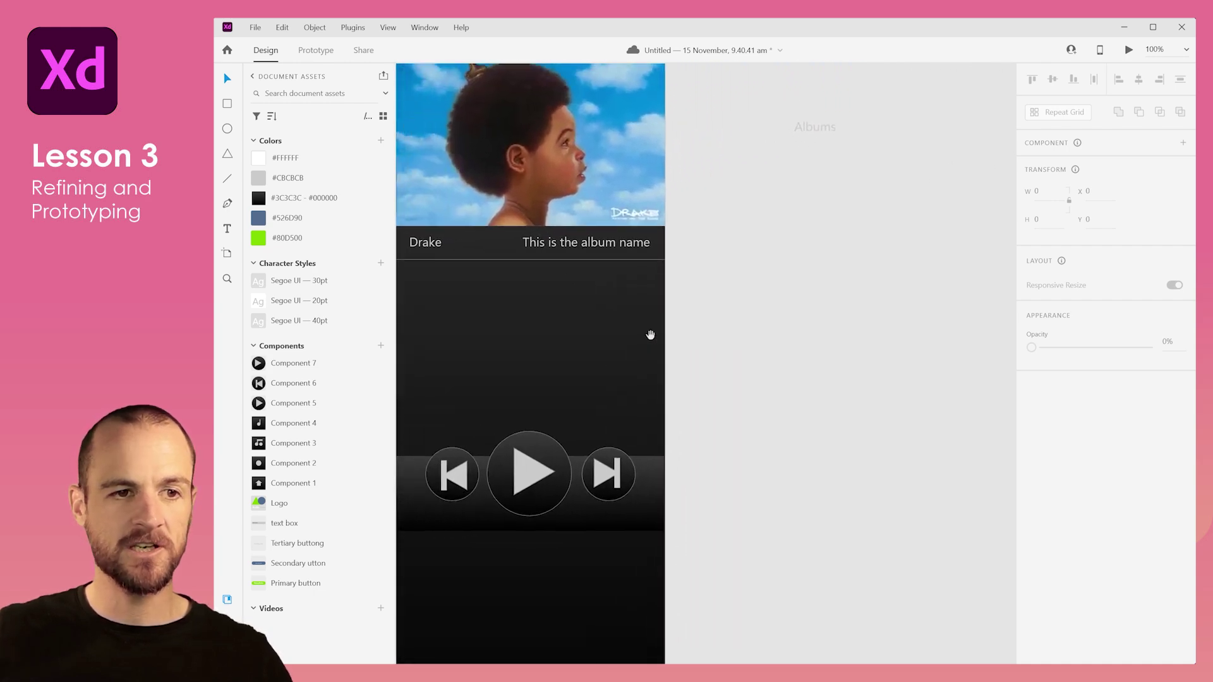
left_click(228, 106)
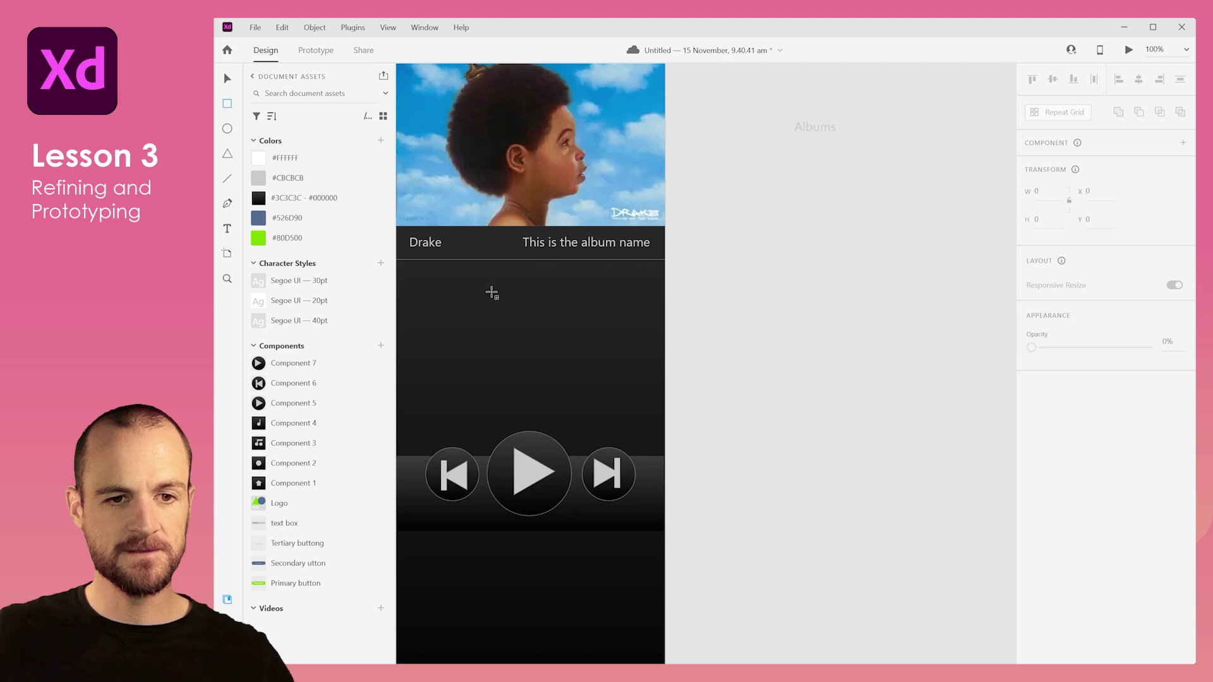
scroll(491, 290, "left", 4)
scroll(490, 289, "down", 1)
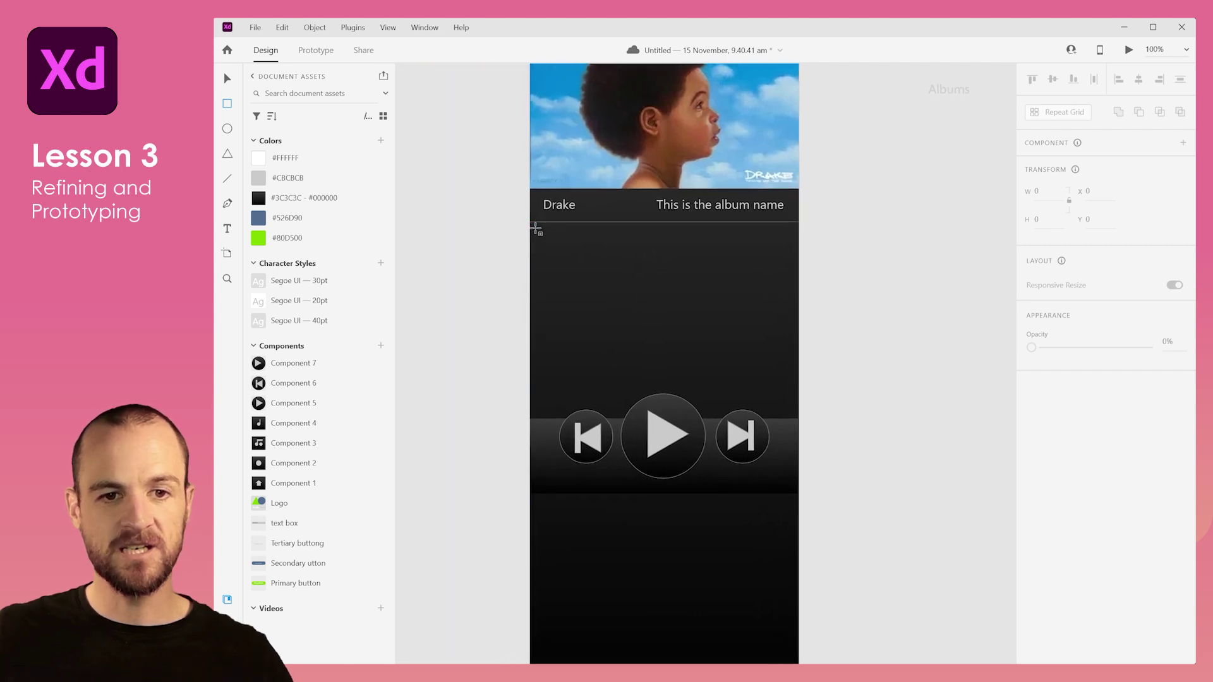
mouse_move(536, 228)
left_mouse_down()
mouse_move(672, 274)
mouse_move(794, 287)
left_mouse_up()
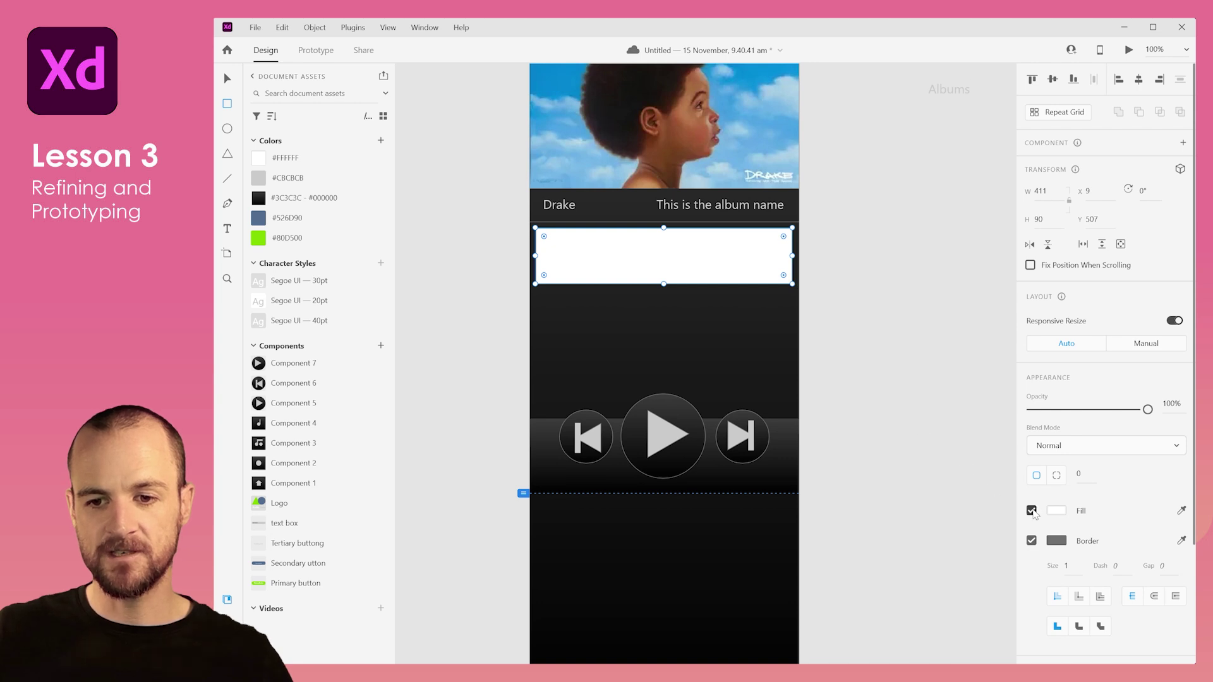
left_click(1032, 511)
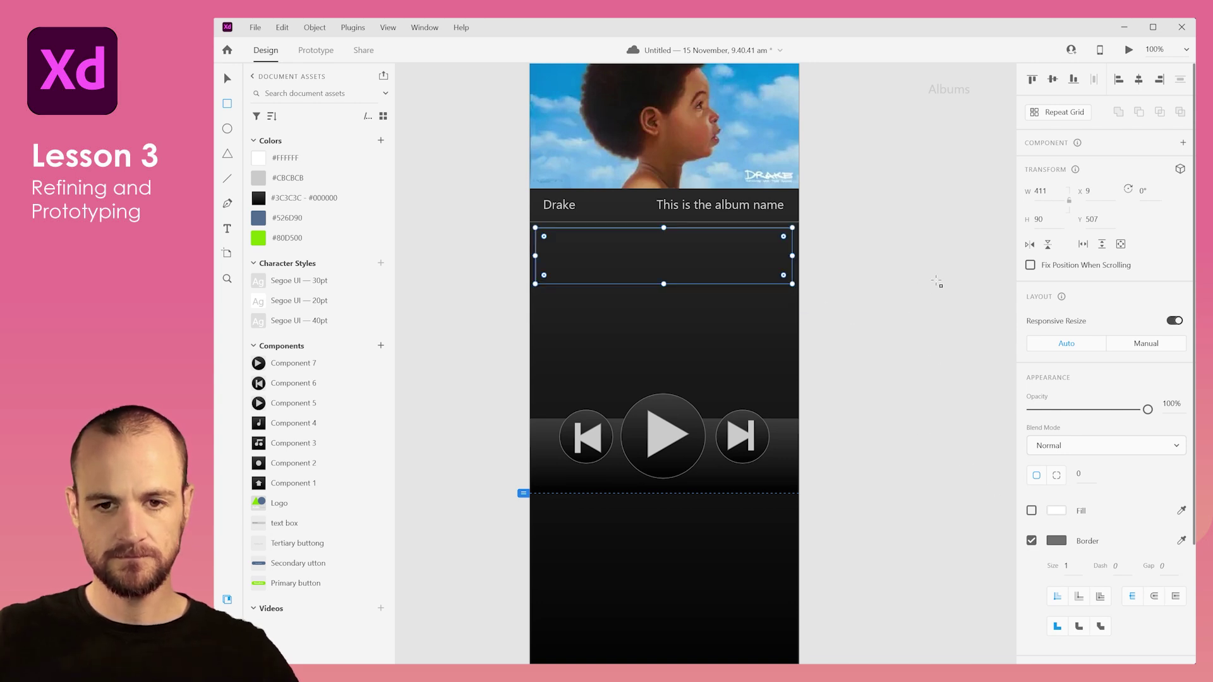
key("Escape")
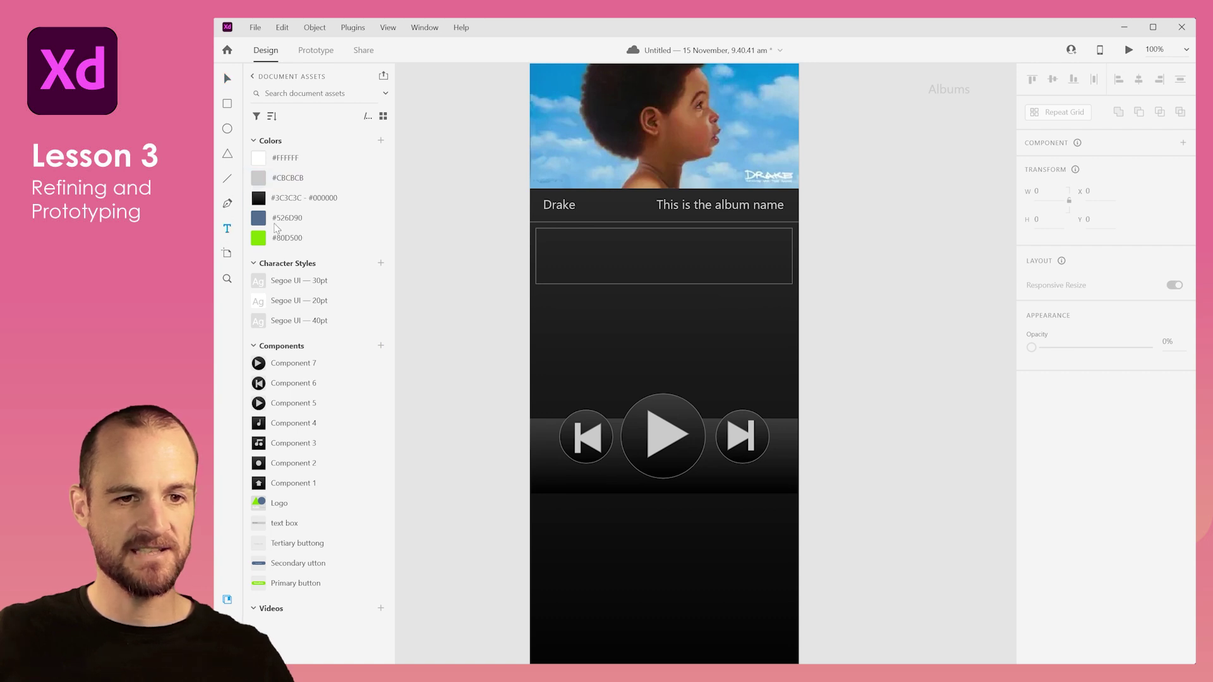
Add the text "Song name goes here" in Segoe UI size 20 at the outlined rectangle and left-align it
left_click(542, 246)
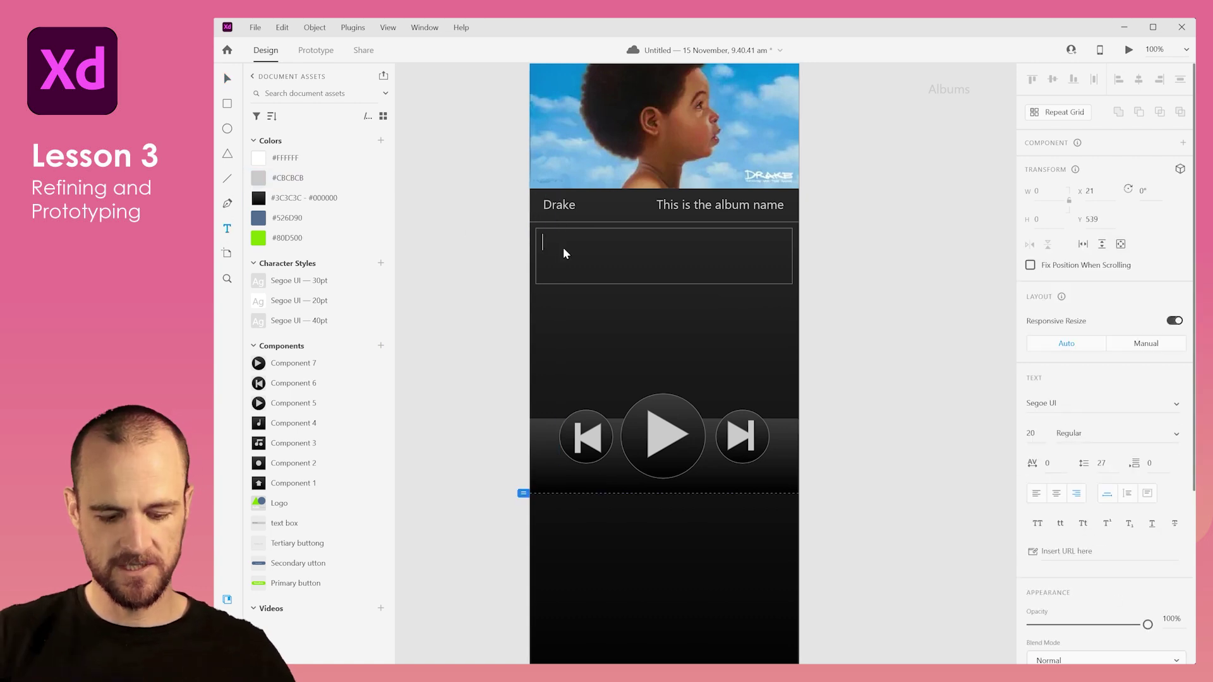
type("Song name")
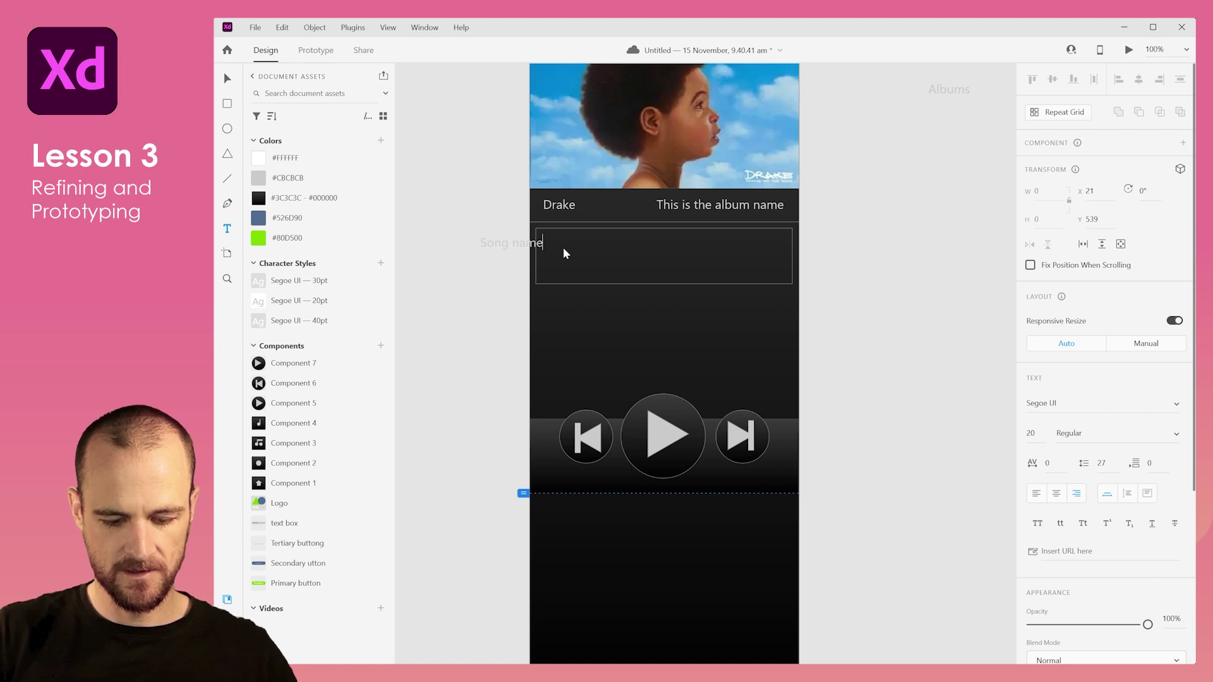
type(" goes here")
key("ctrl+a")
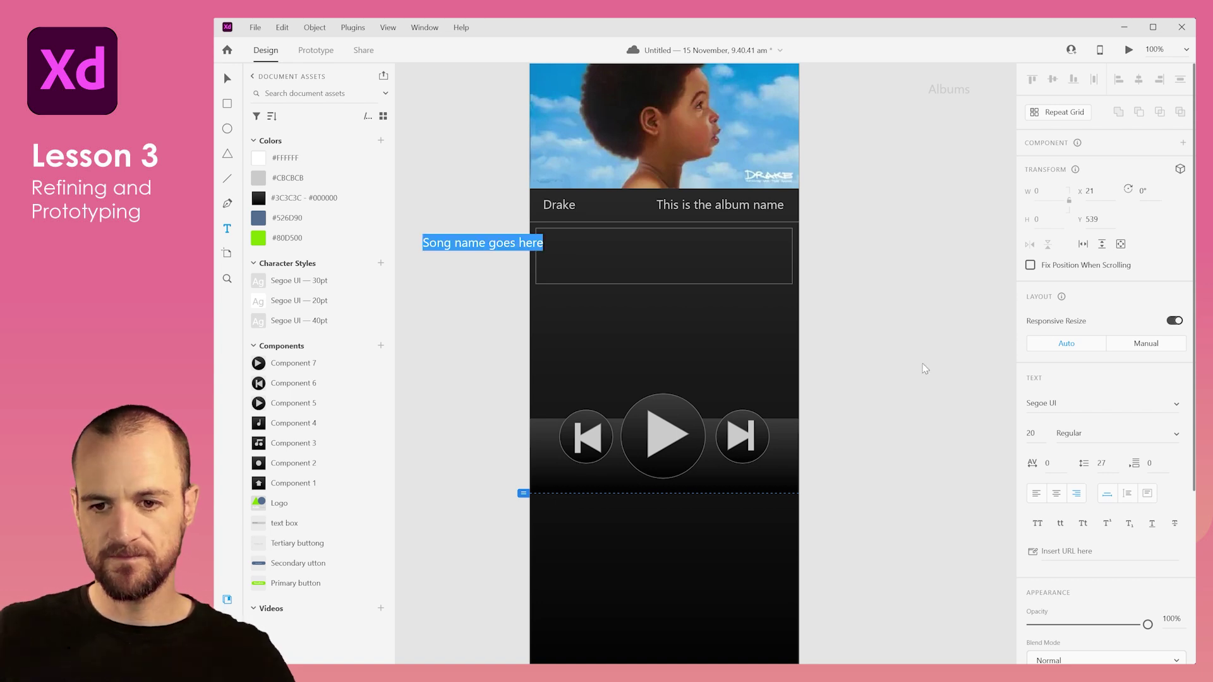
left_click(1038, 497)
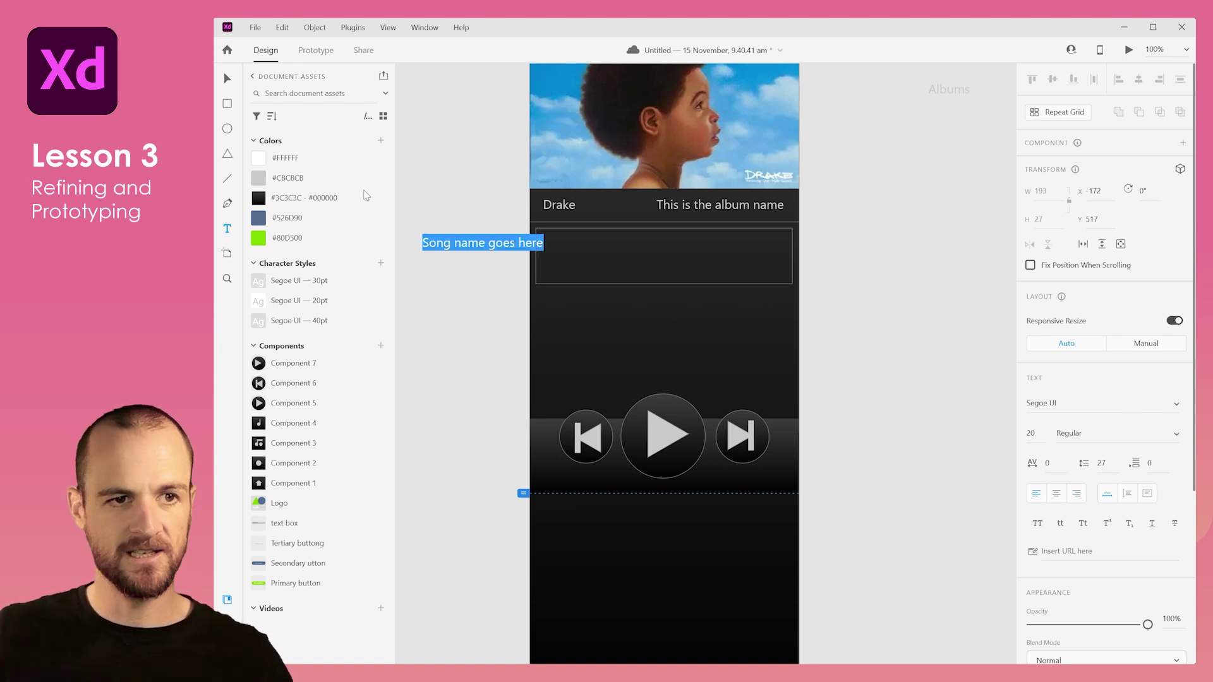
Place the song name text inside the rectangle and add a copy reading "Drake" directly beneath it
left_click(227, 78)
left_click_drag(447, 240, 596, 265)
double_click(594, 259)
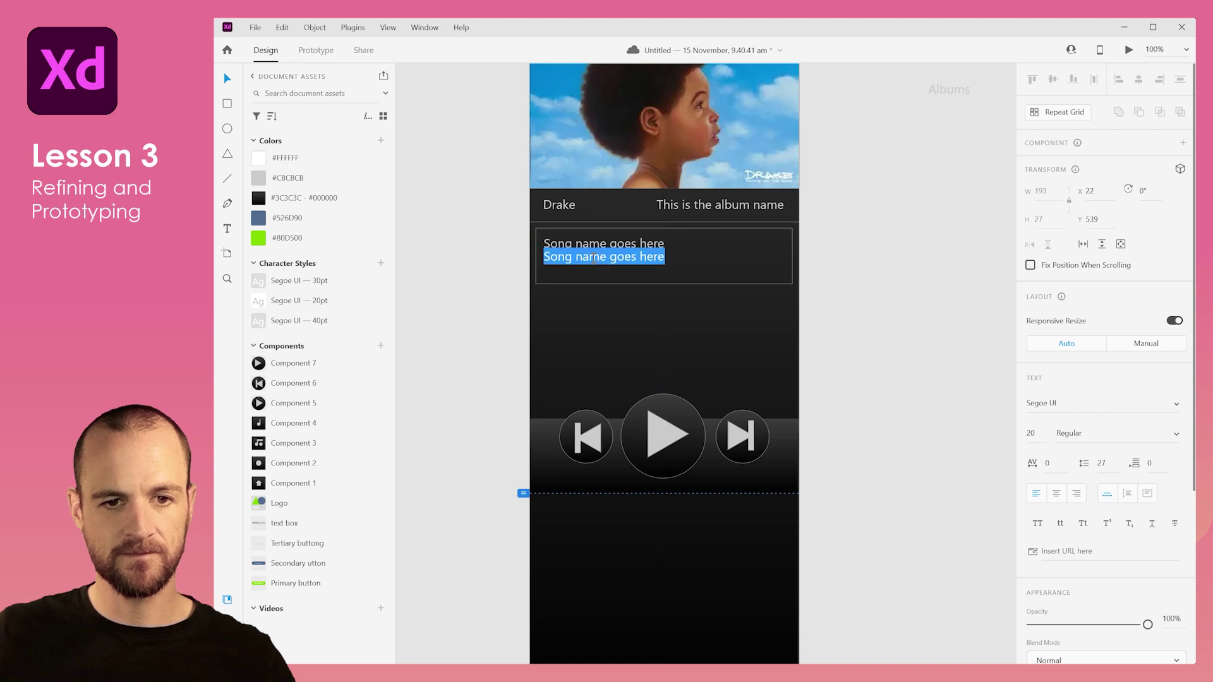
type("Drake")
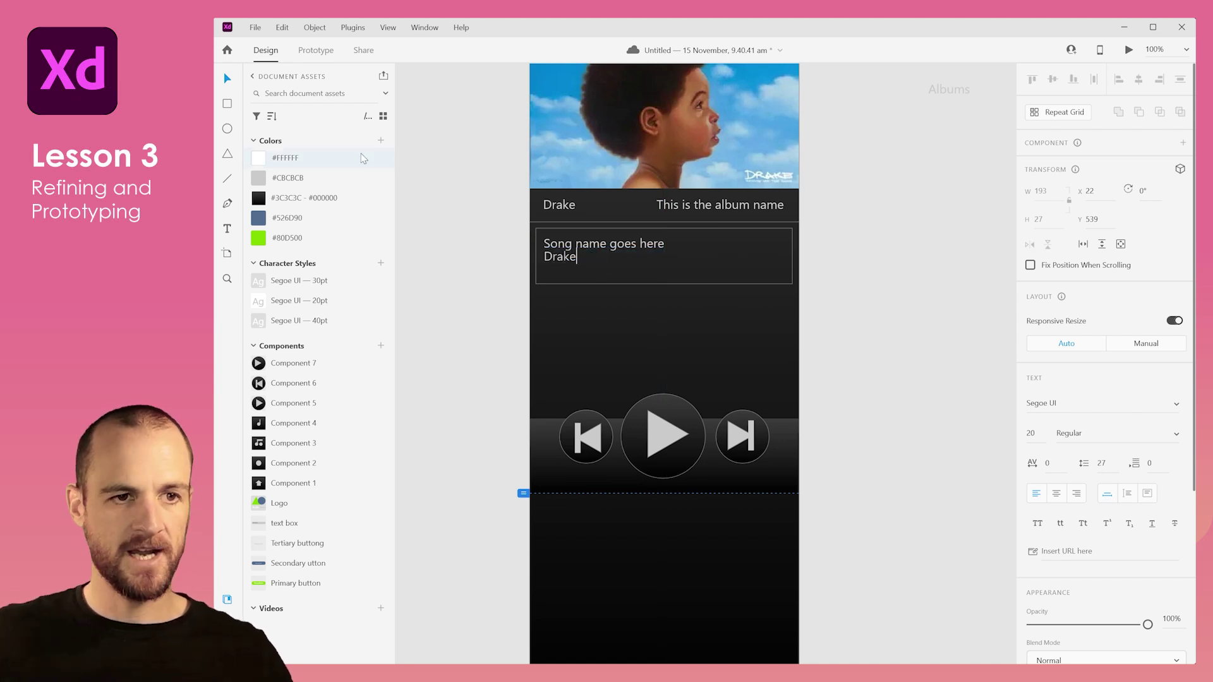
left_click(226, 78)
left_click(508, 210)
left_click_drag(556, 258, 556, 261)
left_click(483, 264)
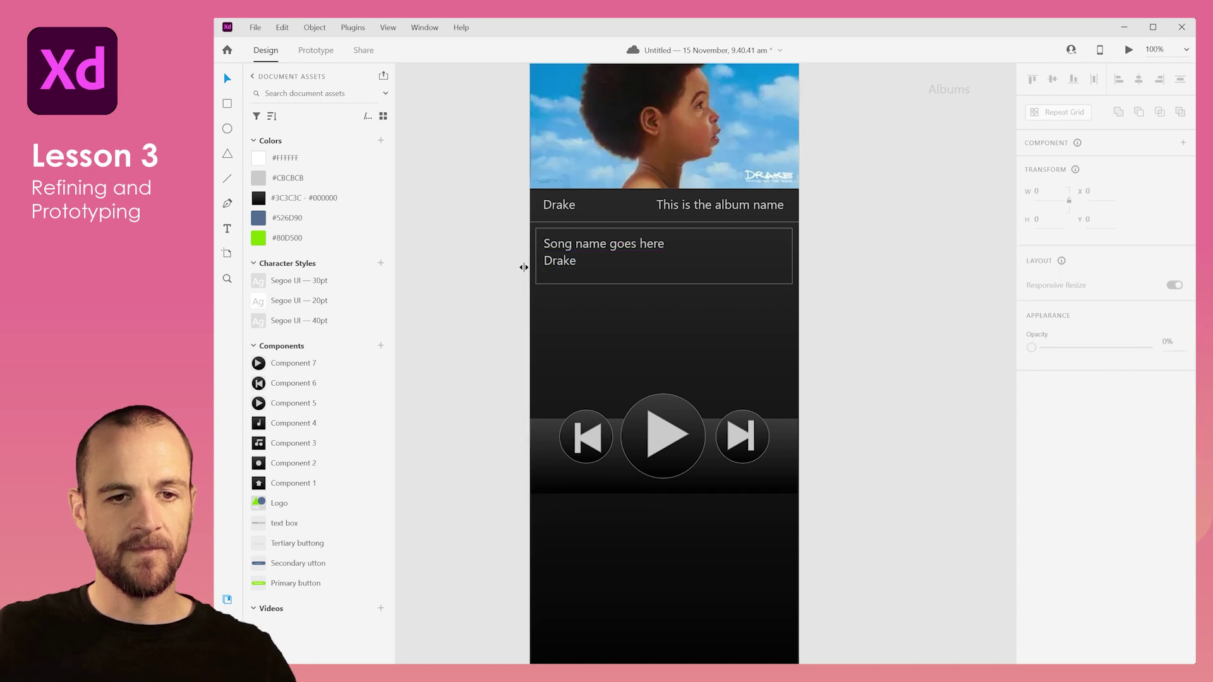
Nudge the song name and artist texts together about 10 px right and 4 px down inside the rectangle
left_click(564, 264)
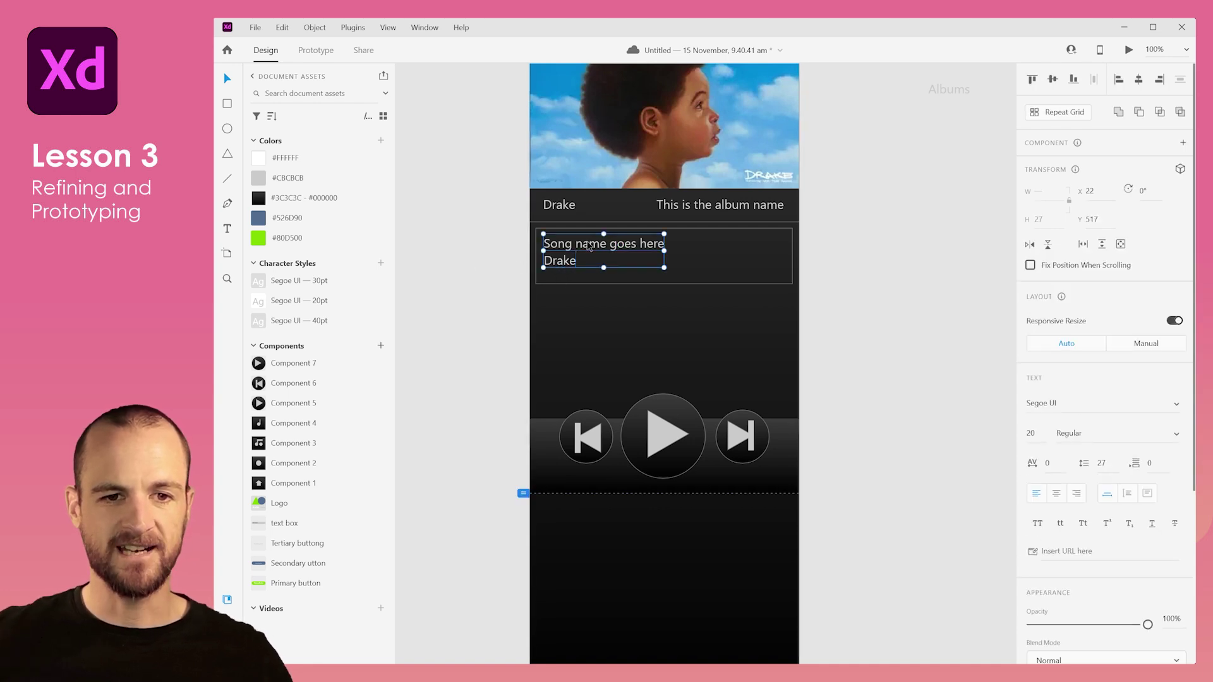
key("Down")
key("Down")
key("Down")
key("Down")
key("Down")
key("Down")
key("Right")
key("Right")
key("shift+Right")
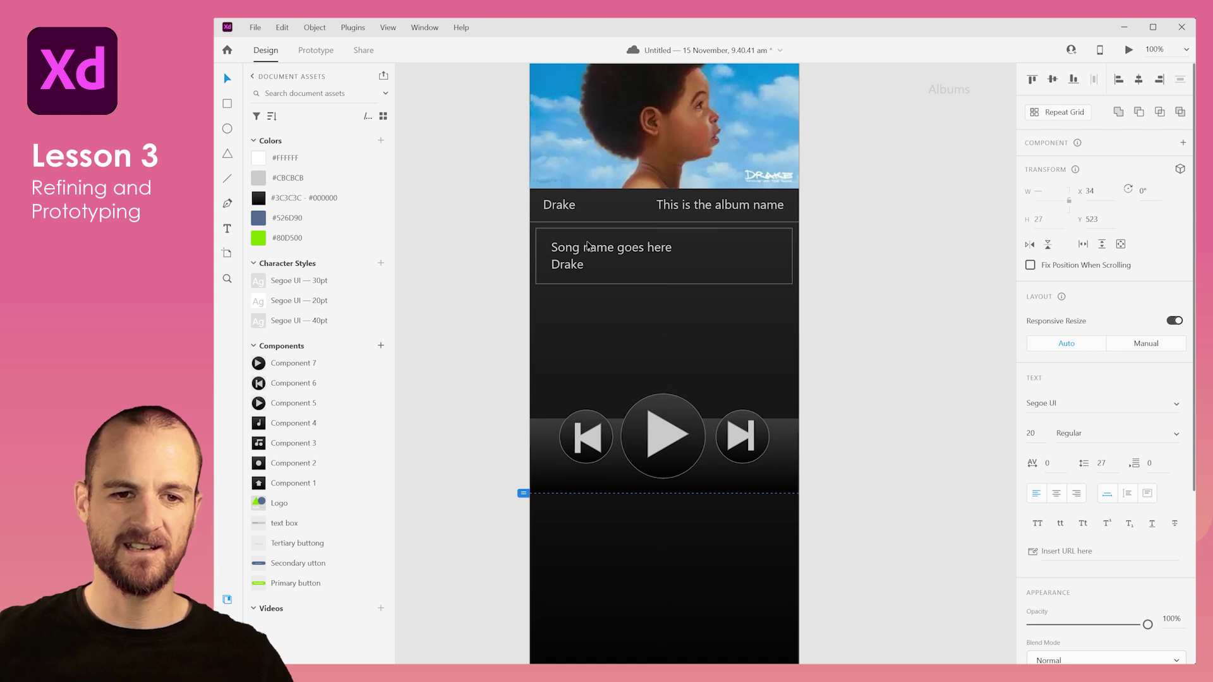
key("Left")
key("Left")
key("Up")
key("Up")
left_click(491, 292)
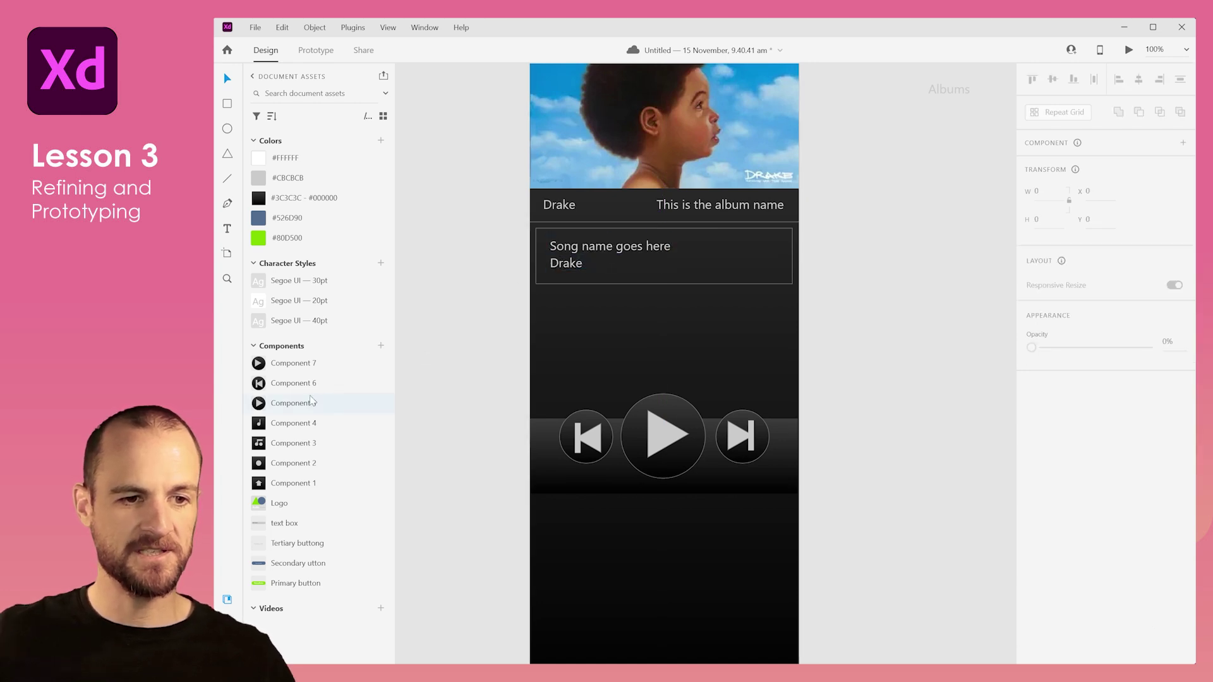
Place the Component 7 play button at the right end of the song rectangle and set its responsive layout to Manual
left_click_drag(294, 371, 792, 248)
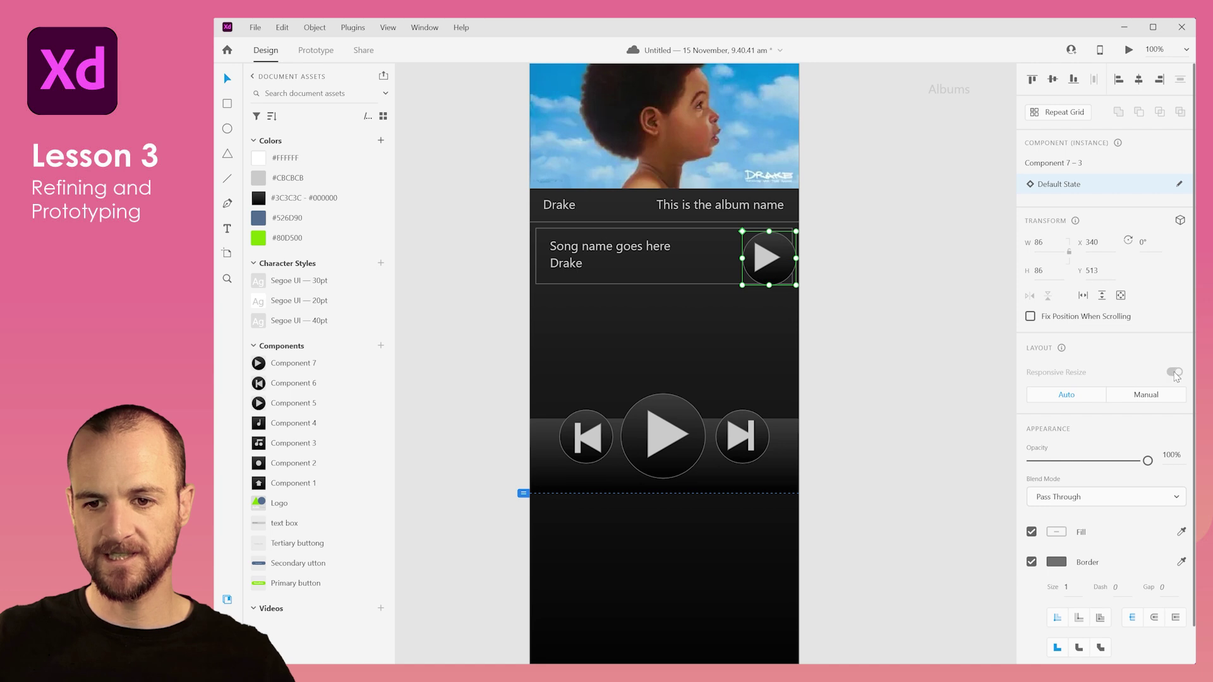
left_click_drag(764, 268, 756, 265)
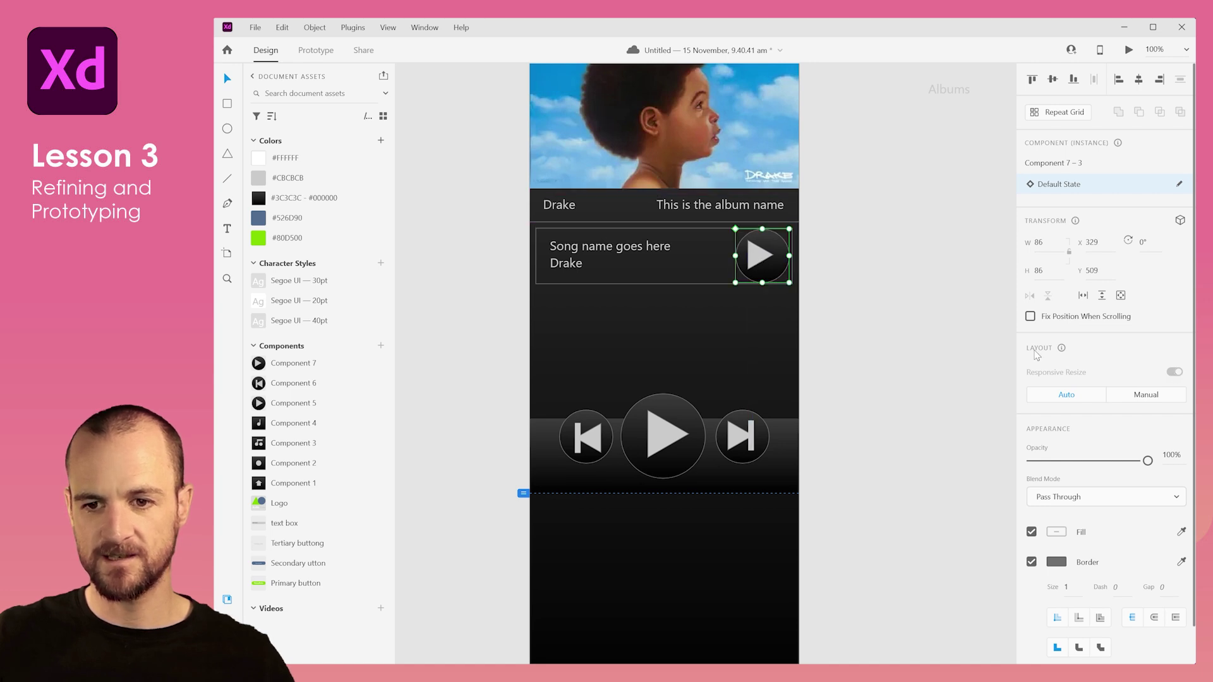
left_click(1144, 399)
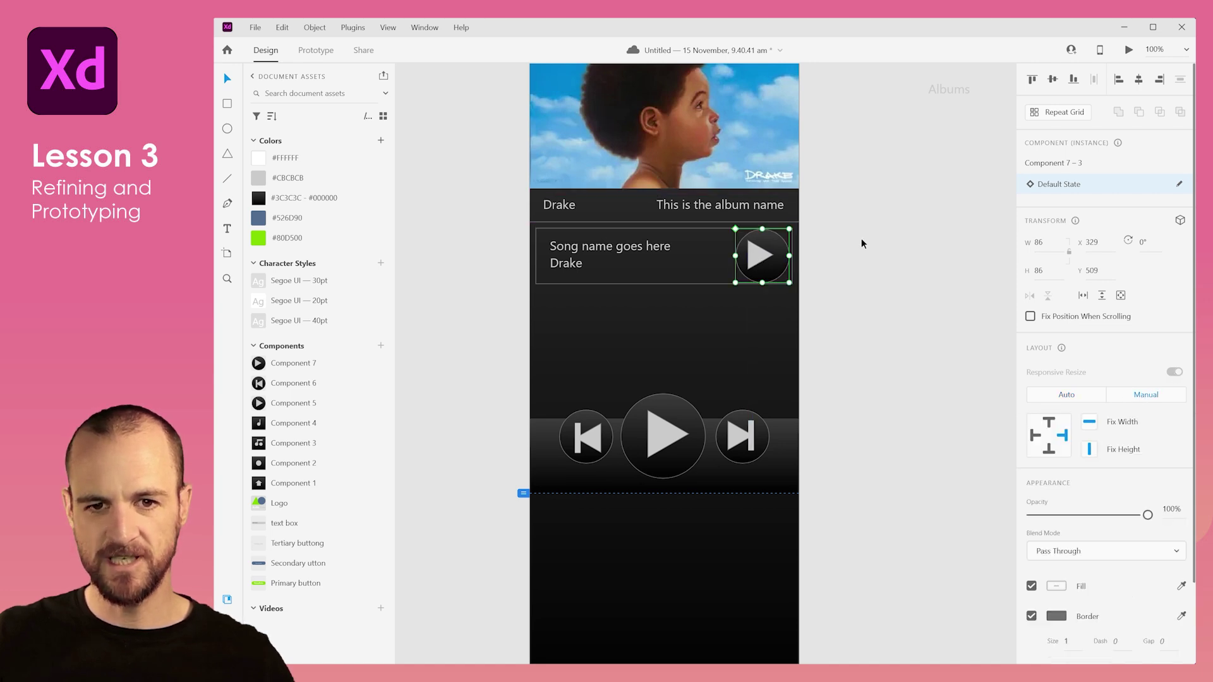
right_click(760, 256)
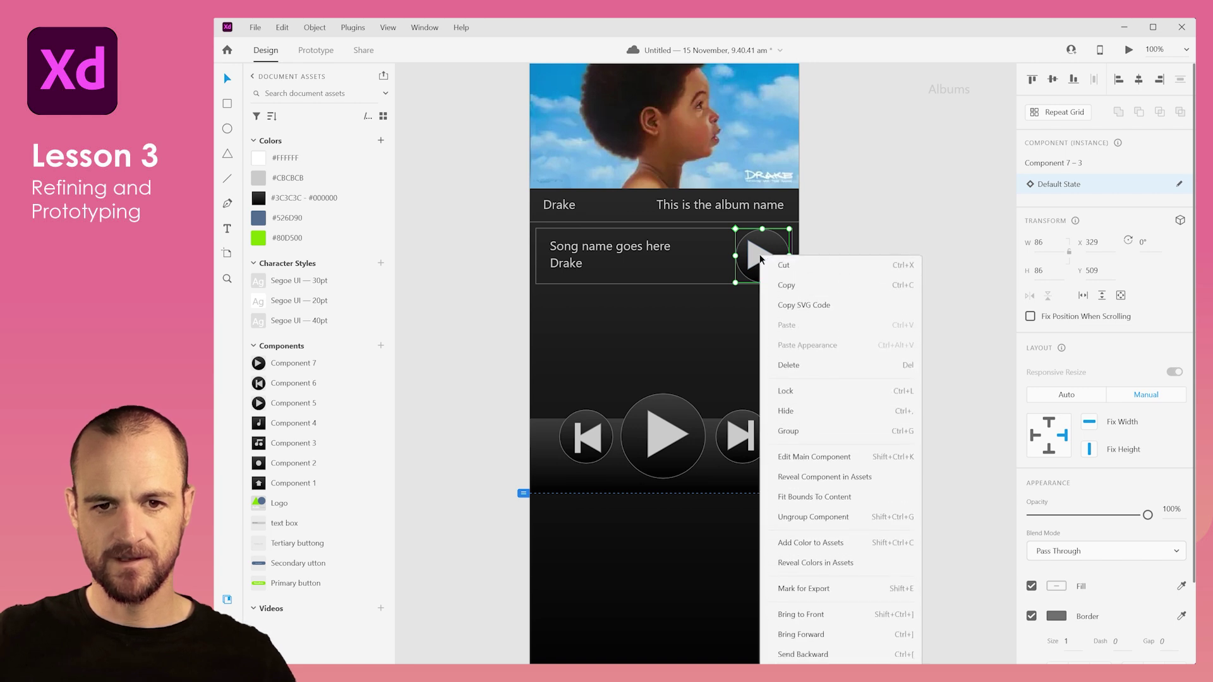
left_click(746, 247)
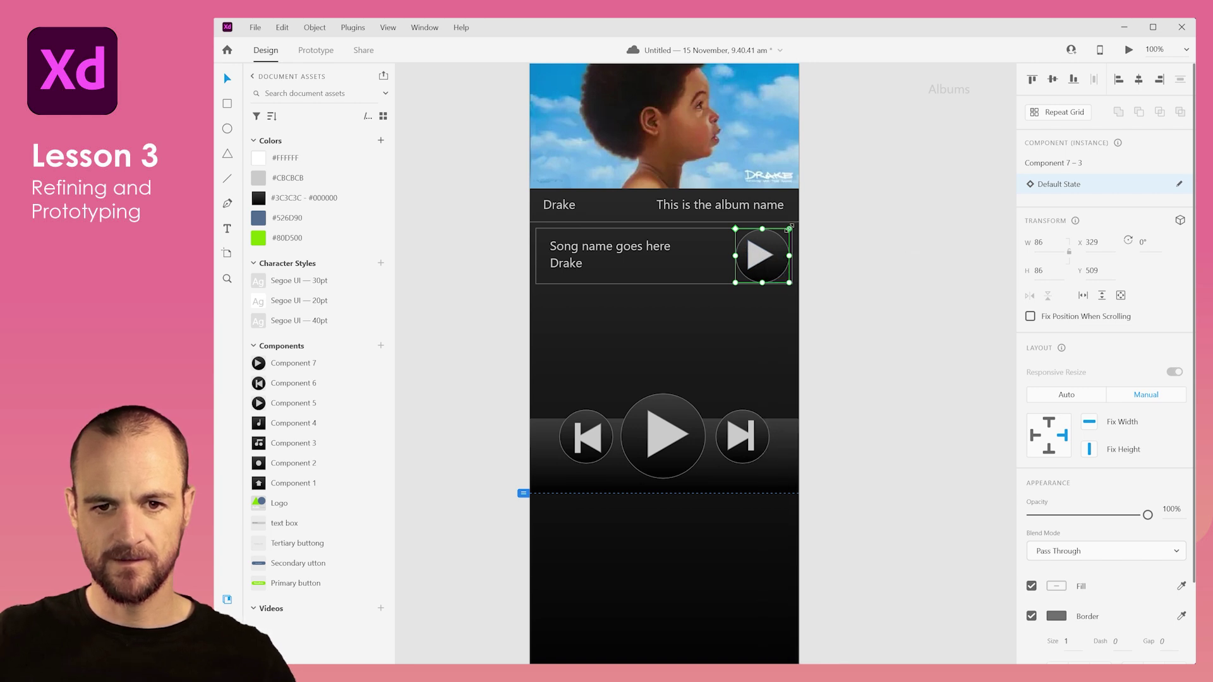
Scale the song row's play button down to about 61 × 61 px and shrink its triangle to about 31 × 27 px
left_click_drag(789, 228, 764, 253)
double_click(767, 256)
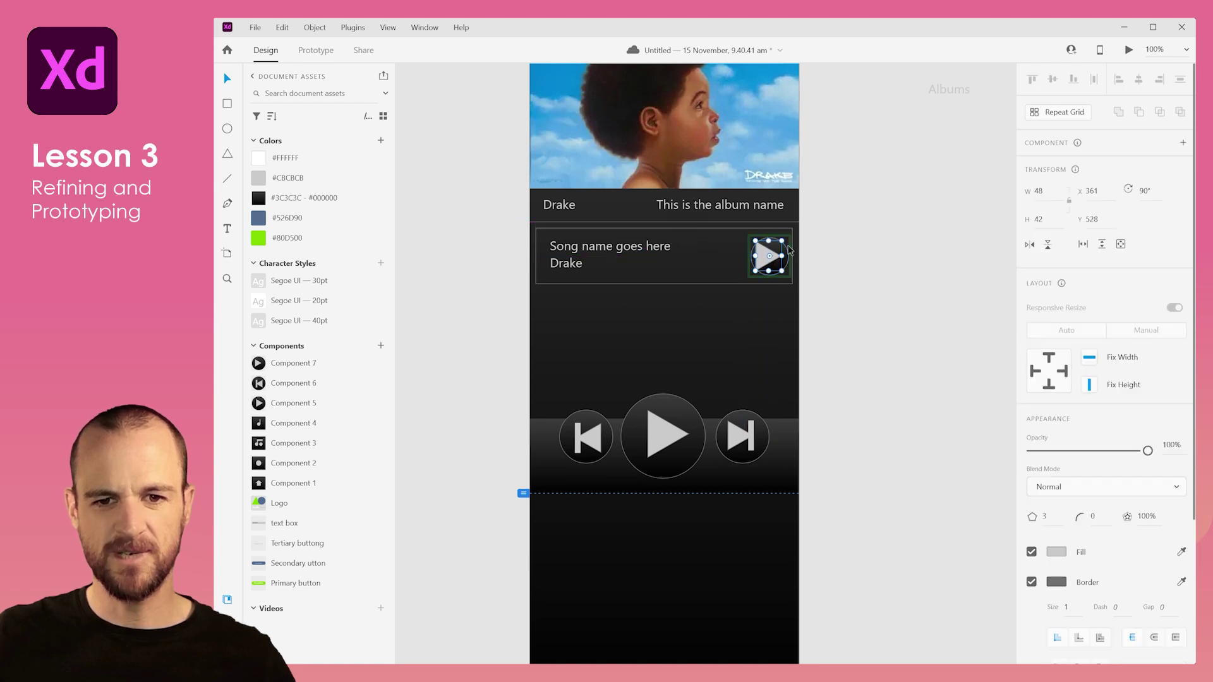
left_click_drag(782, 241, 775, 247)
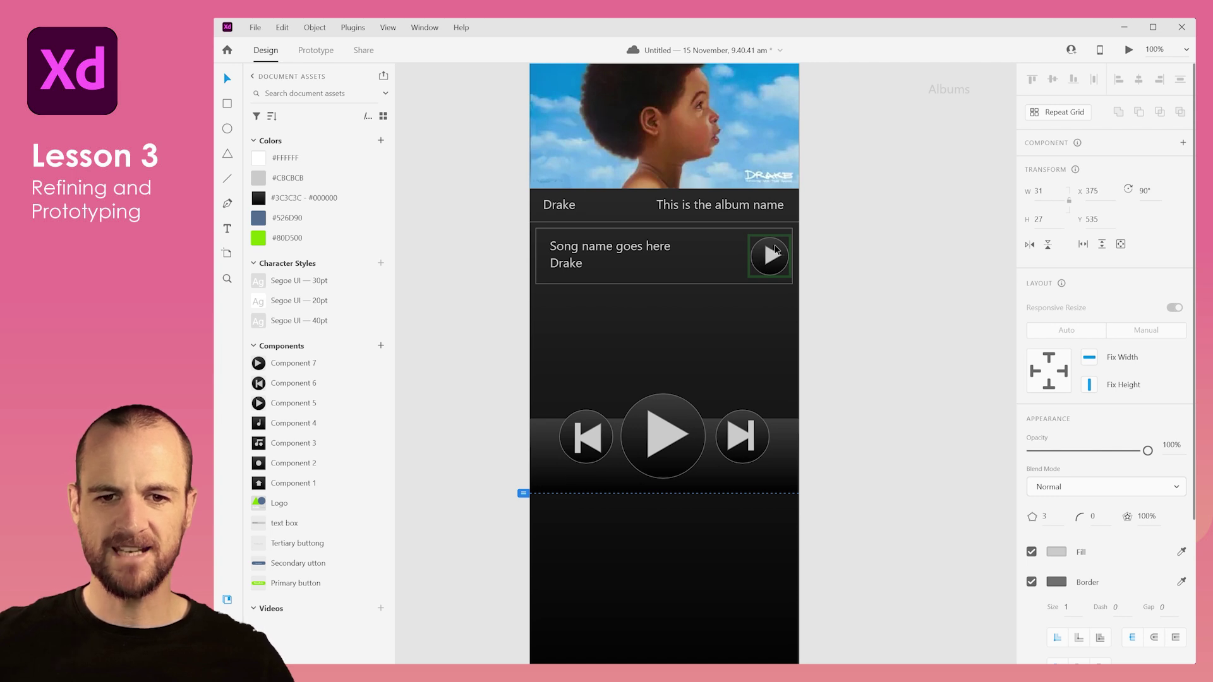
left_click(928, 254)
left_click(771, 256)
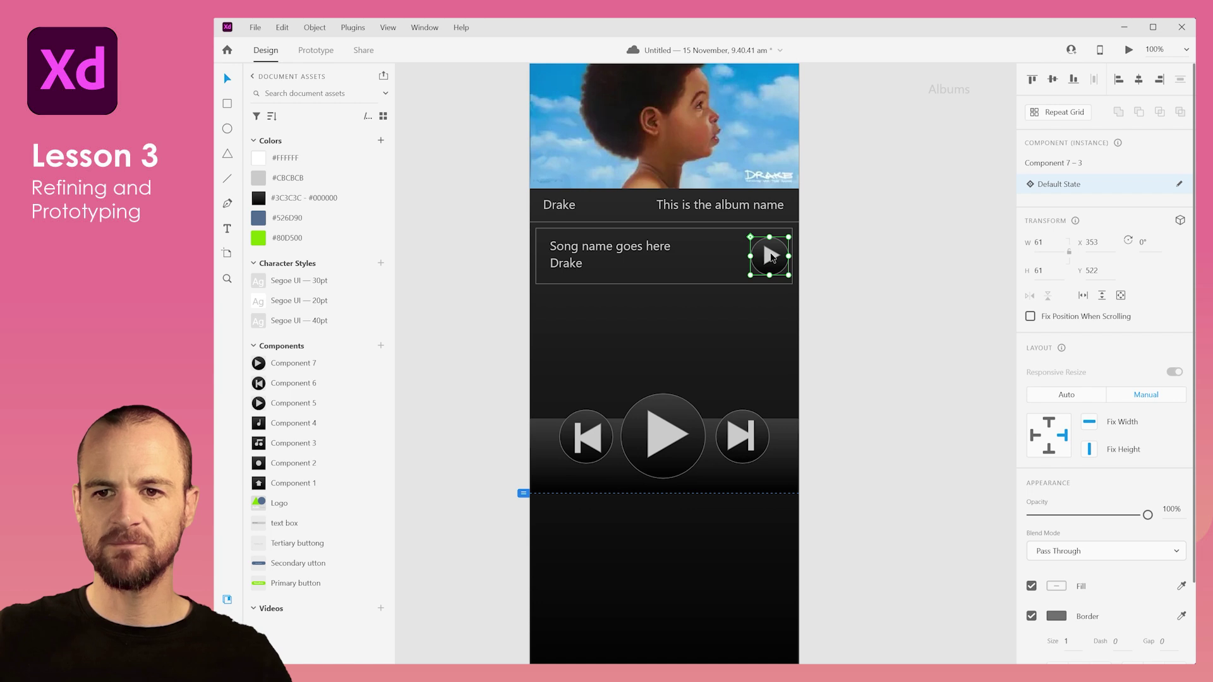
left_click(854, 244)
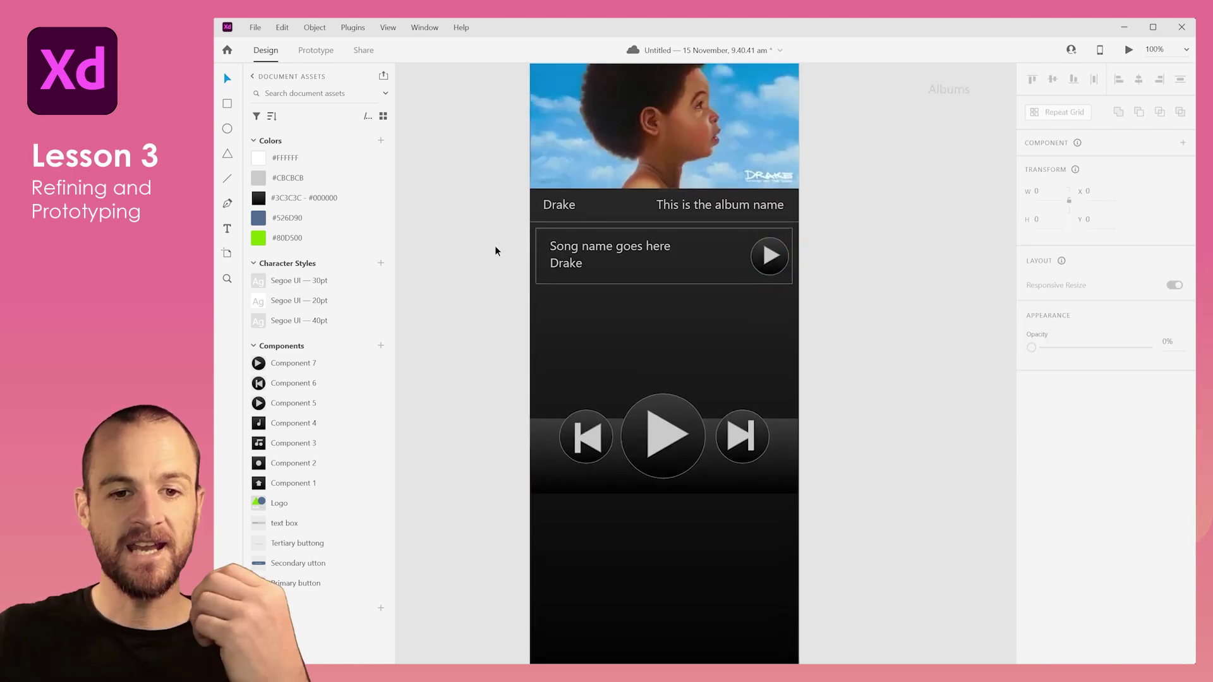
Recolour the song name text in the song row to white #FFFFFF
scroll(717, 474, "down", 2)
scroll(721, 404, "down", 3)
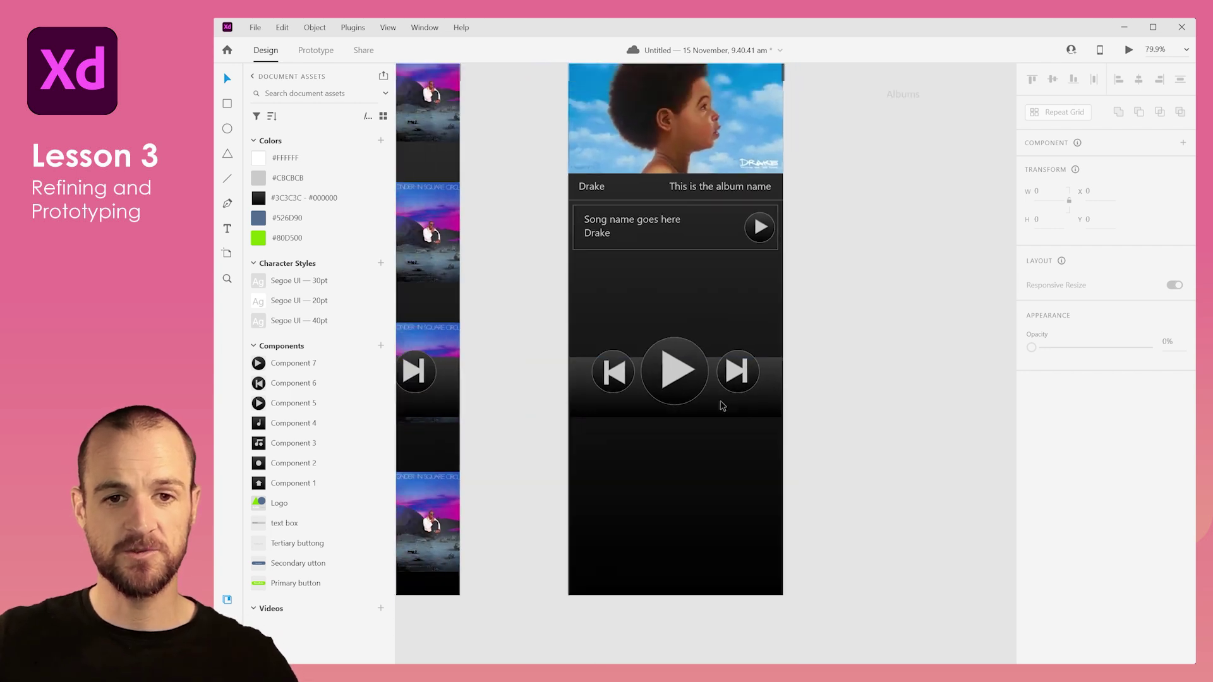
left_click_drag(554, 216, 688, 255)
left_click(789, 242)
left_click(598, 244)
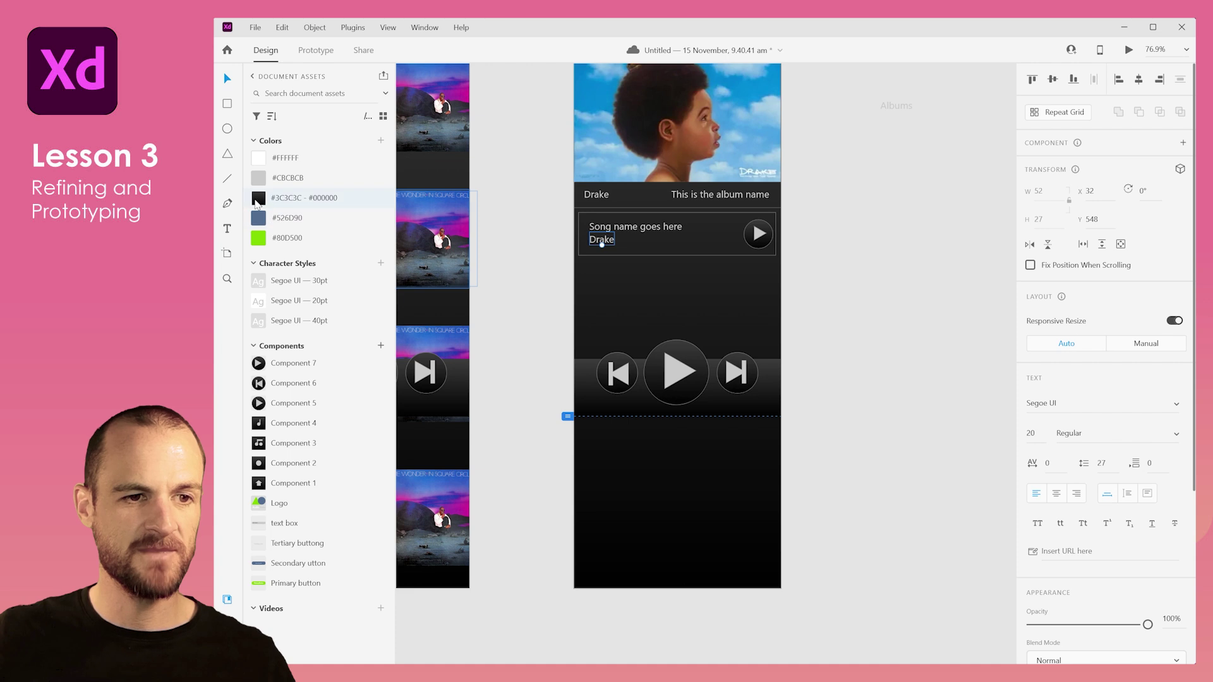
left_click(615, 228)
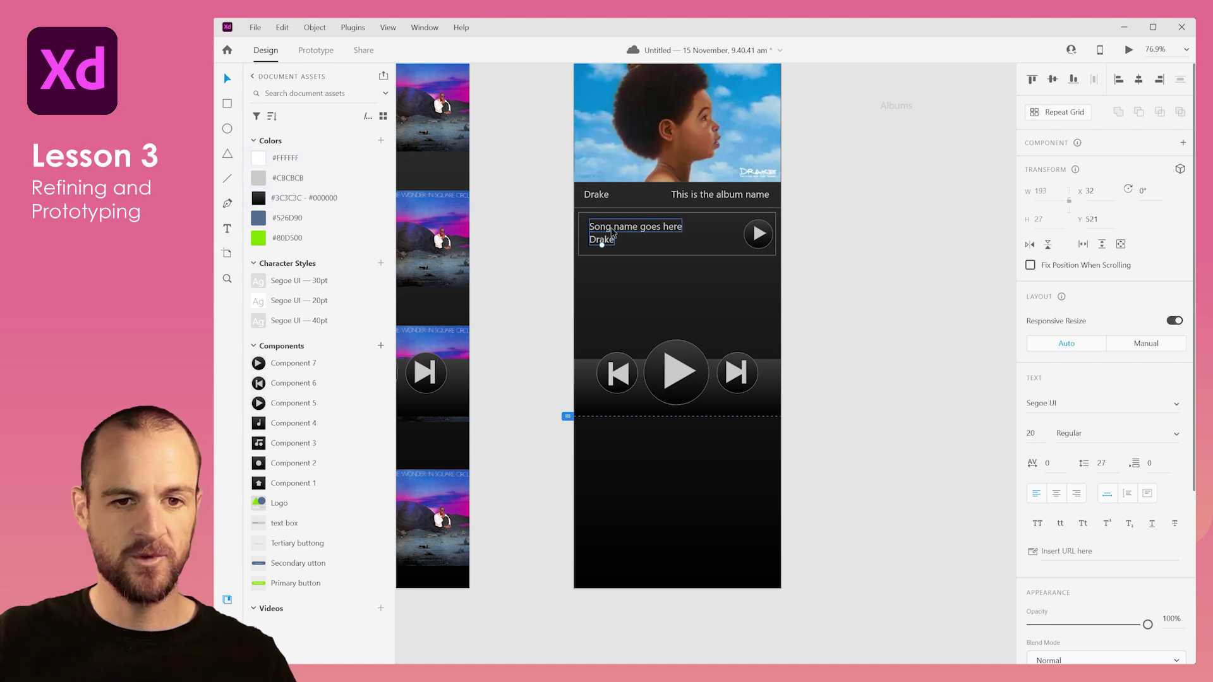
left_click(566, 247)
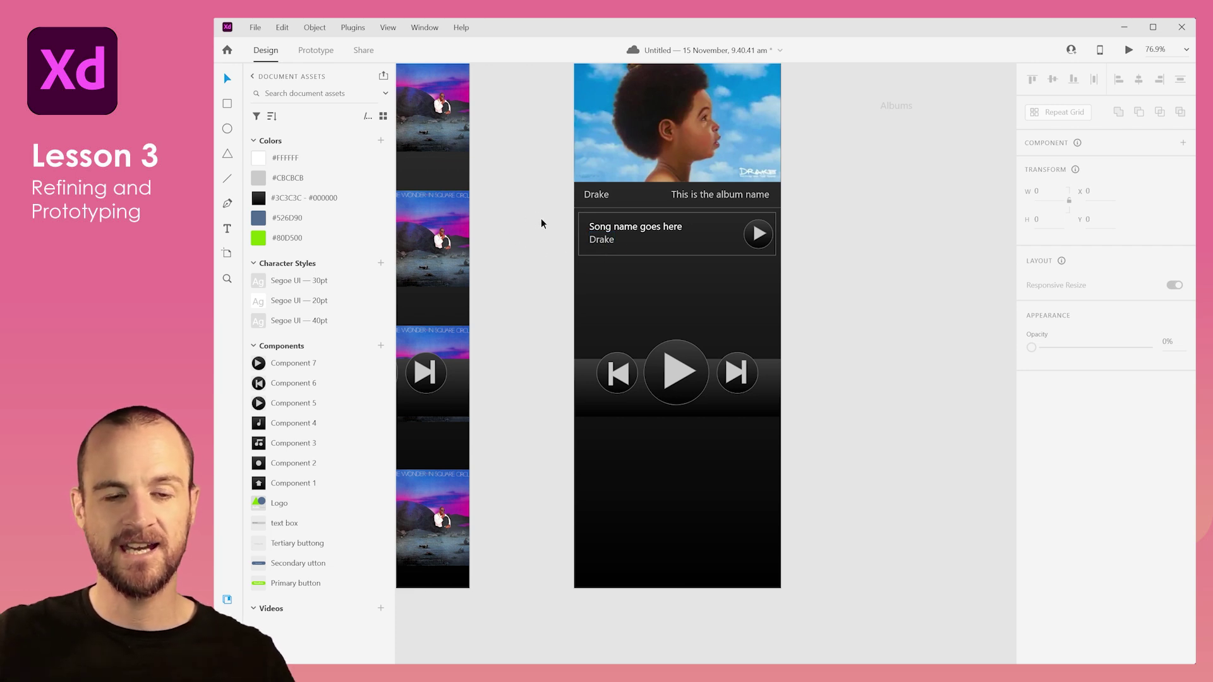
Turn the whole song row into a component and rename it "song tile"
left_click_drag(541, 220, 798, 264)
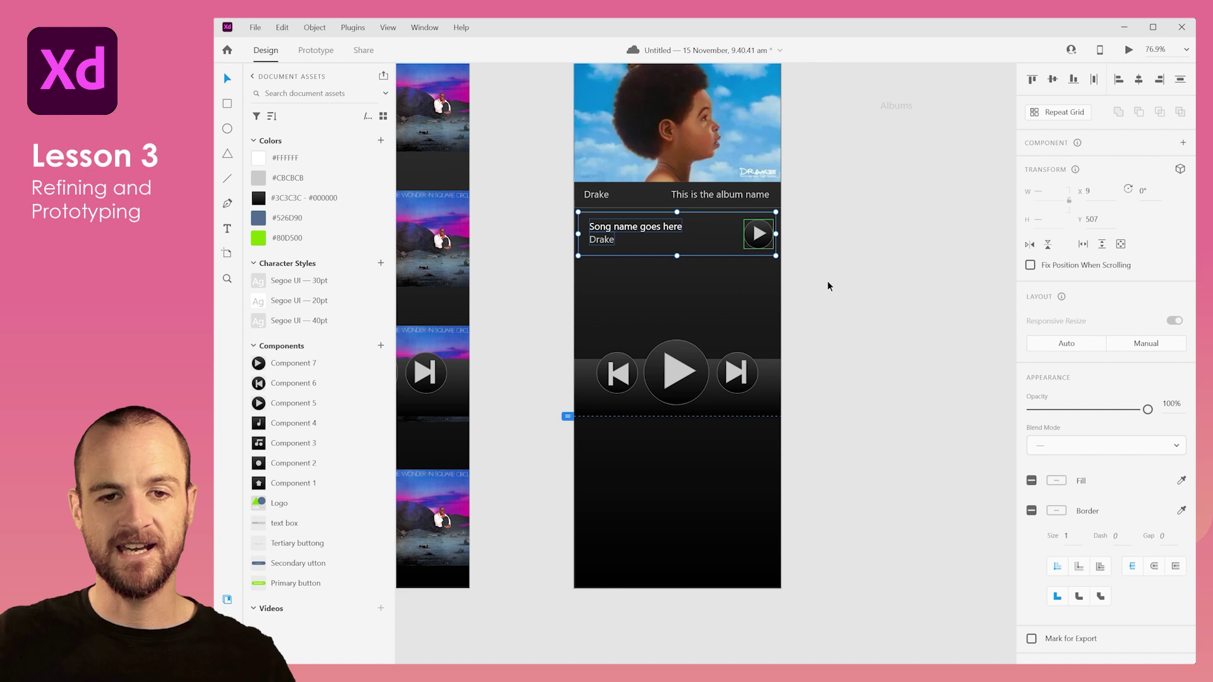
left_click(381, 345)
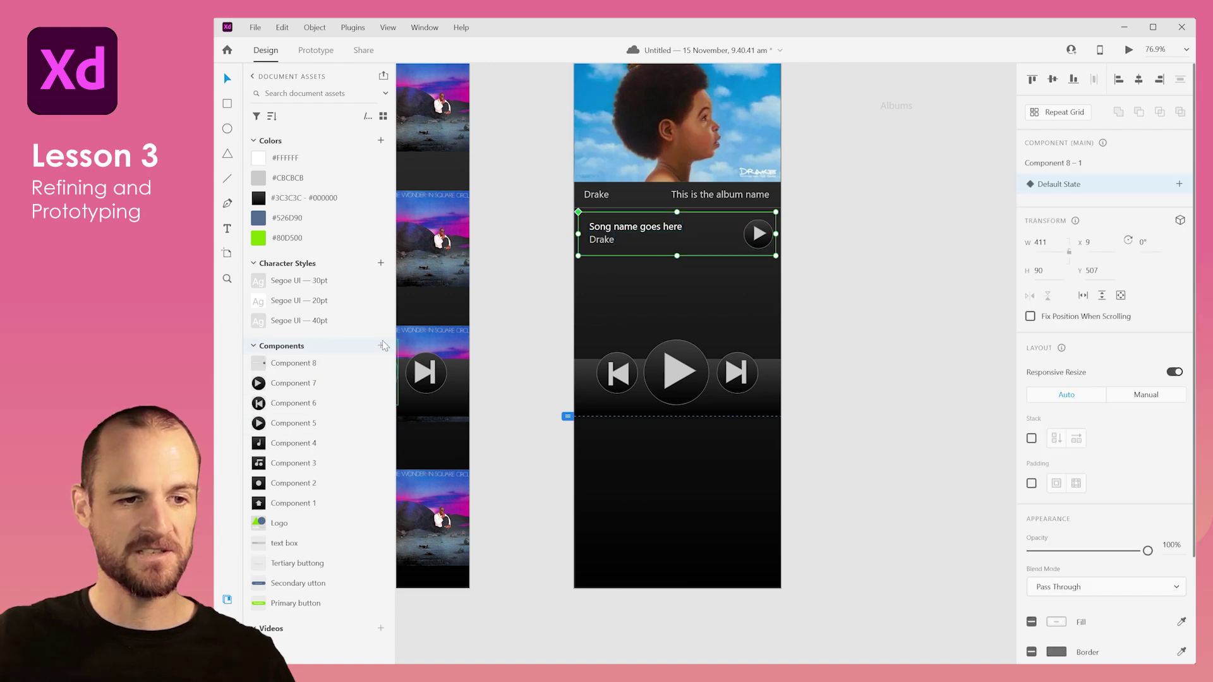
double_click(289, 364)
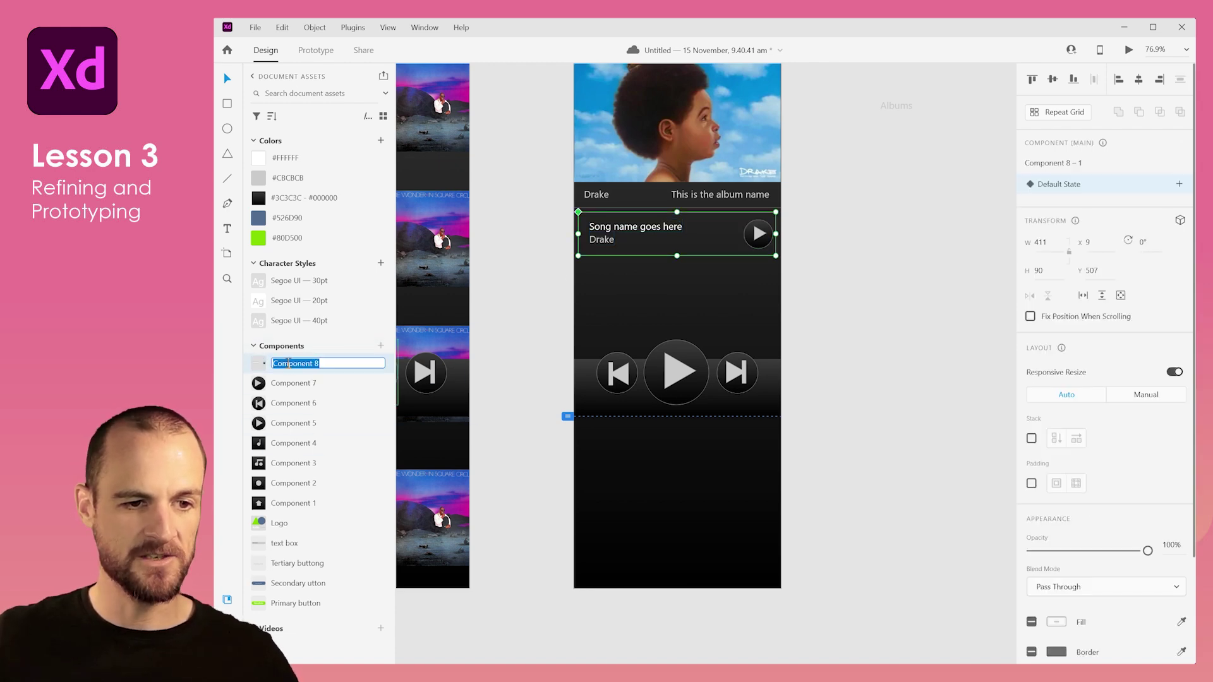
type("song tile")
key("Return")
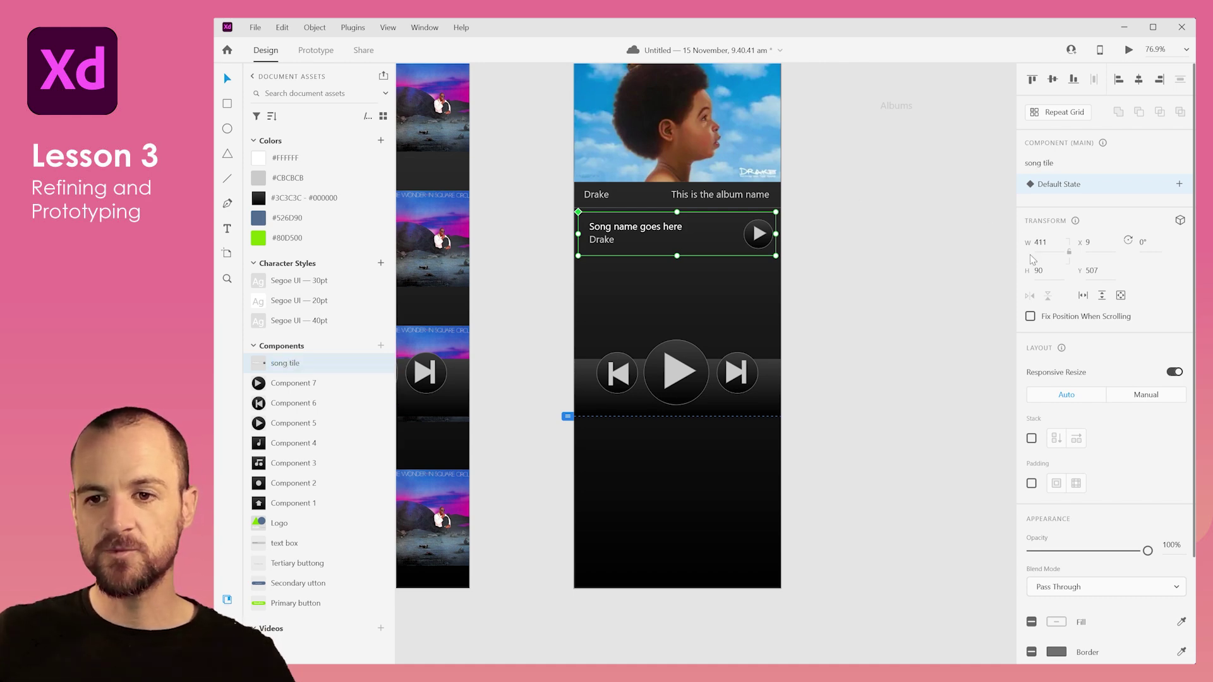
Repeat the song tile vertically as a Repeat Grid about 993 px tall, running past the artboard's lower edge
left_click(1071, 115)
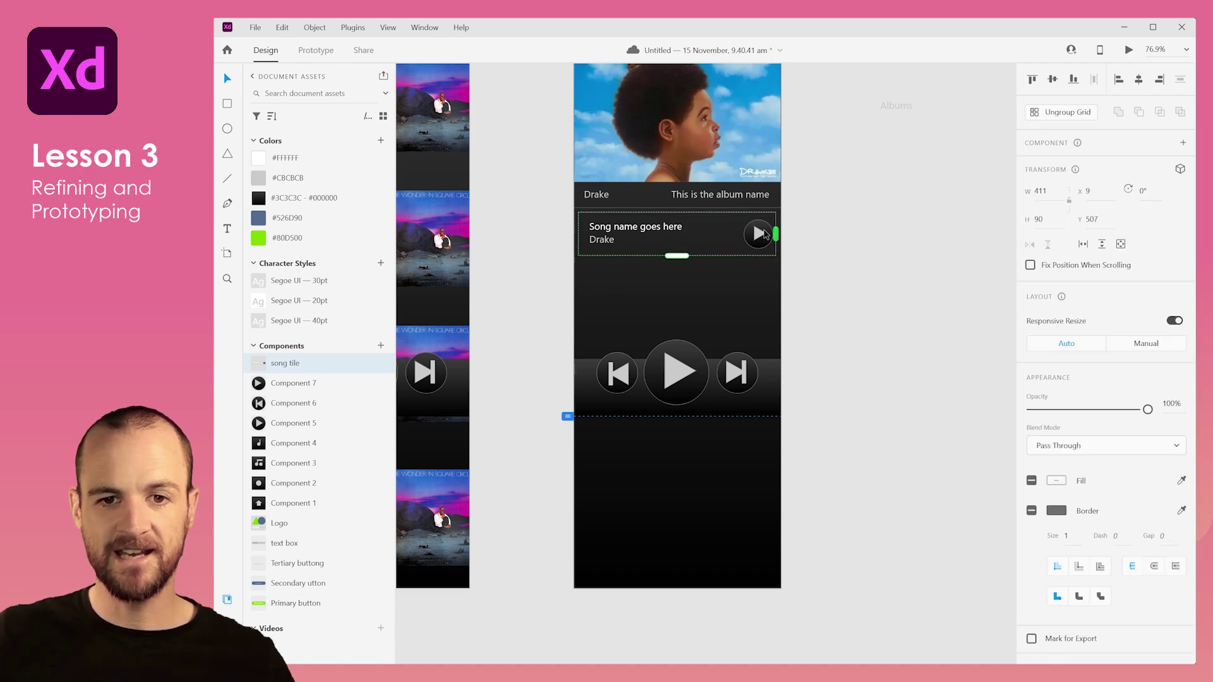
left_click_drag(677, 257, 674, 587)
scroll(703, 387, "down", 3)
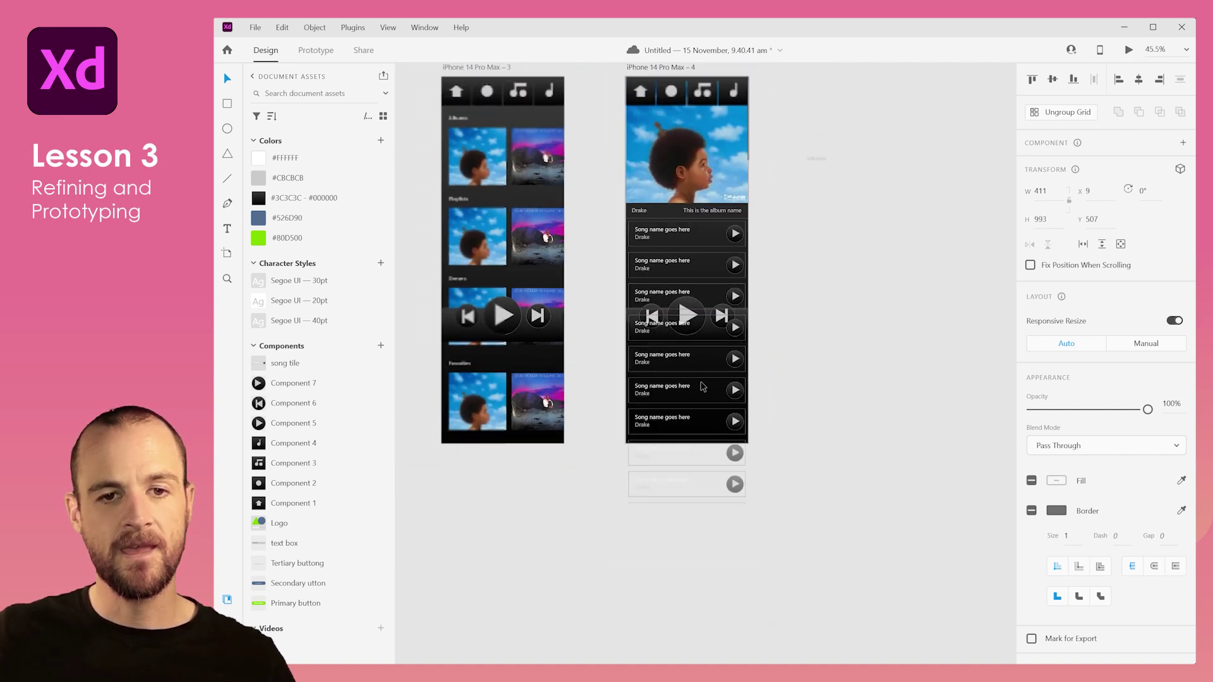
left_click(820, 341)
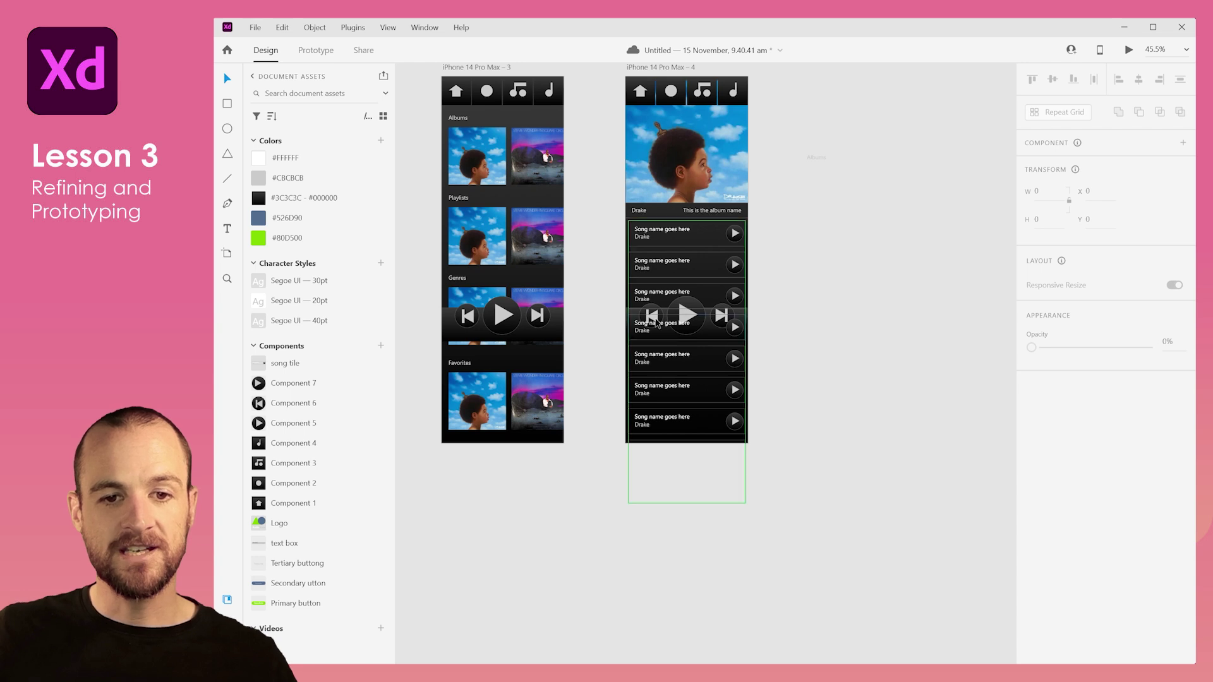
Send the song tile grid behind the playback controls bar
left_click(653, 263)
right_click(653, 261)
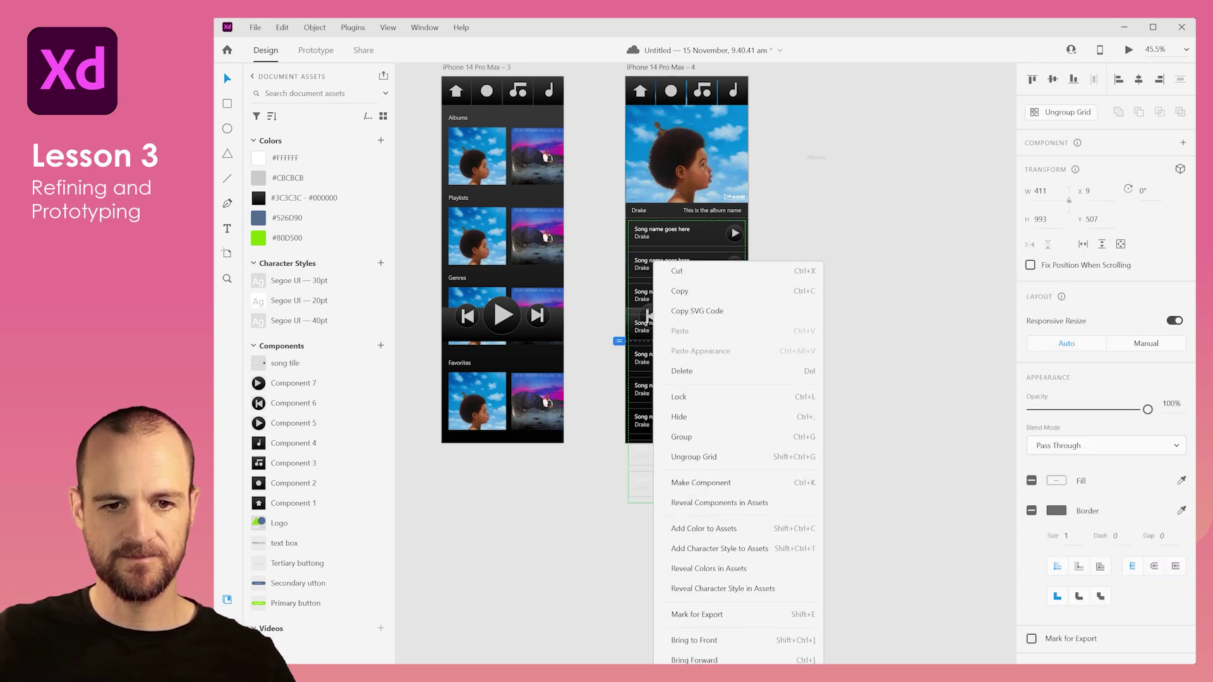
key("Escape")
left_click(779, 378)
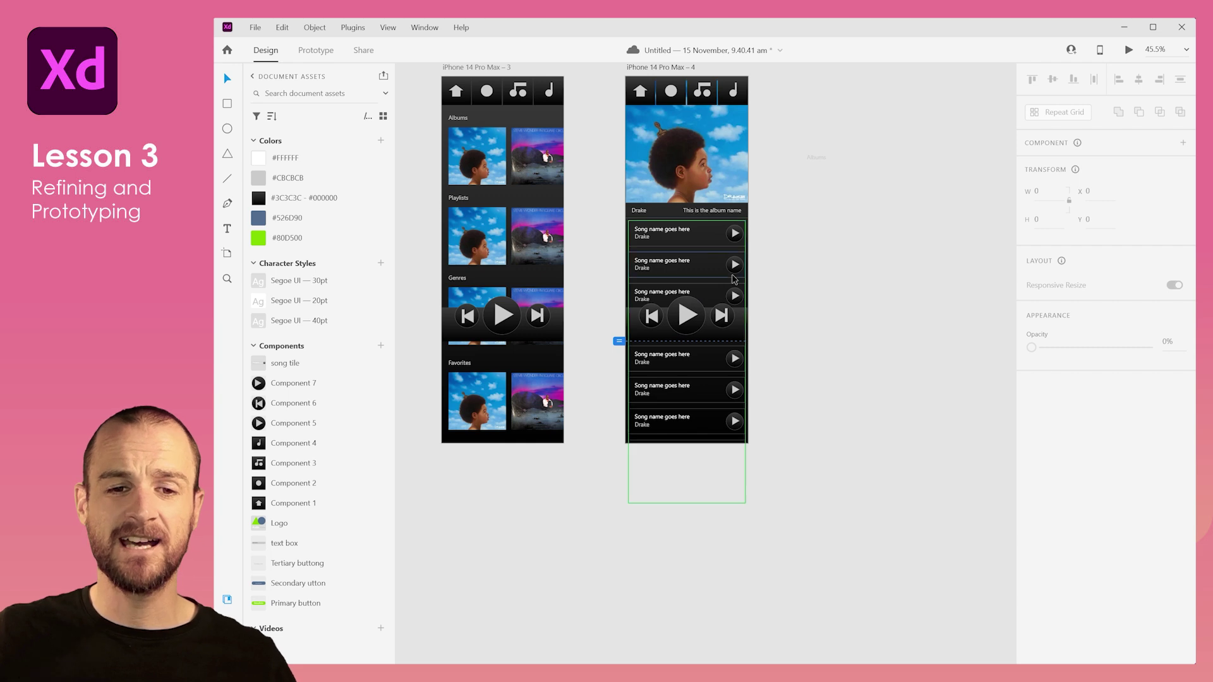
Open the song tile's main component and add a Toggle State with its default name
left_click(650, 235)
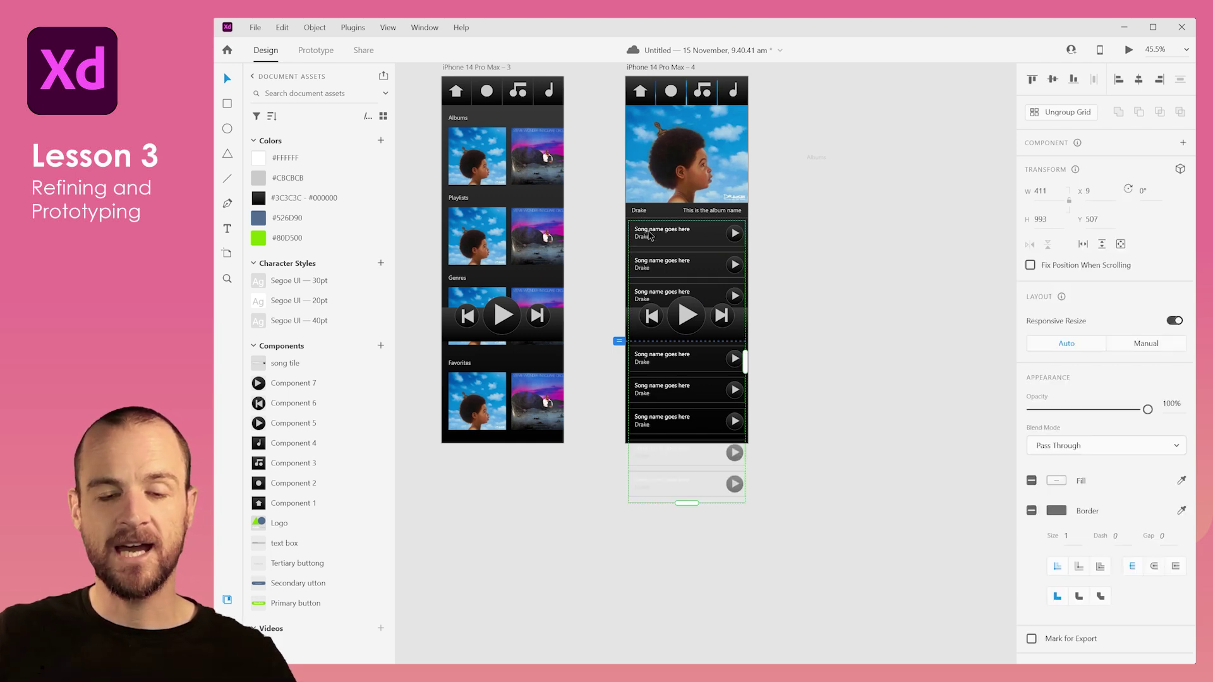
double_click(649, 235)
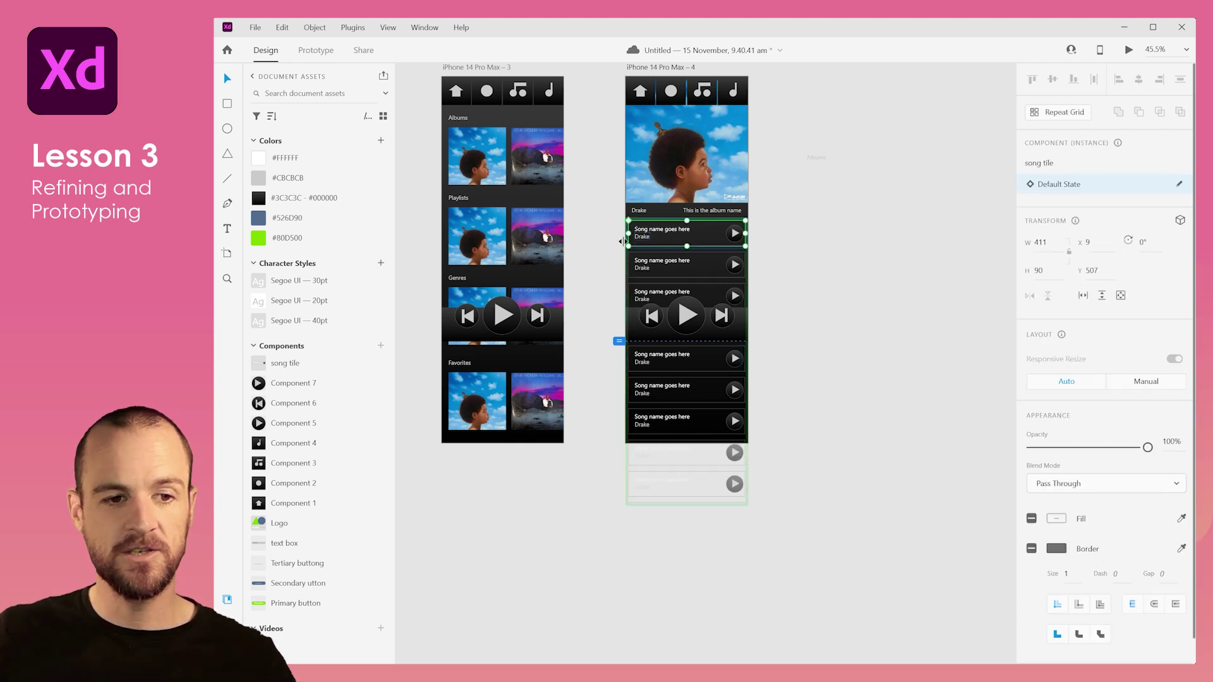
right_click(281, 366)
left_click(316, 373)
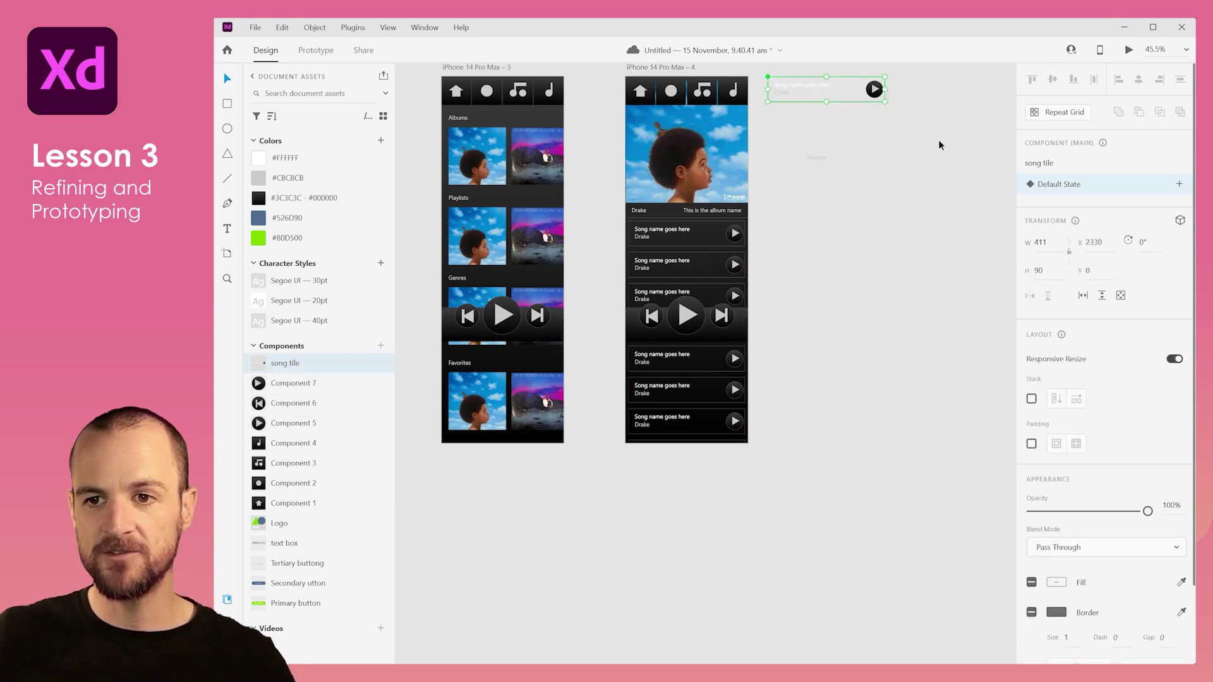
left_click(1179, 184)
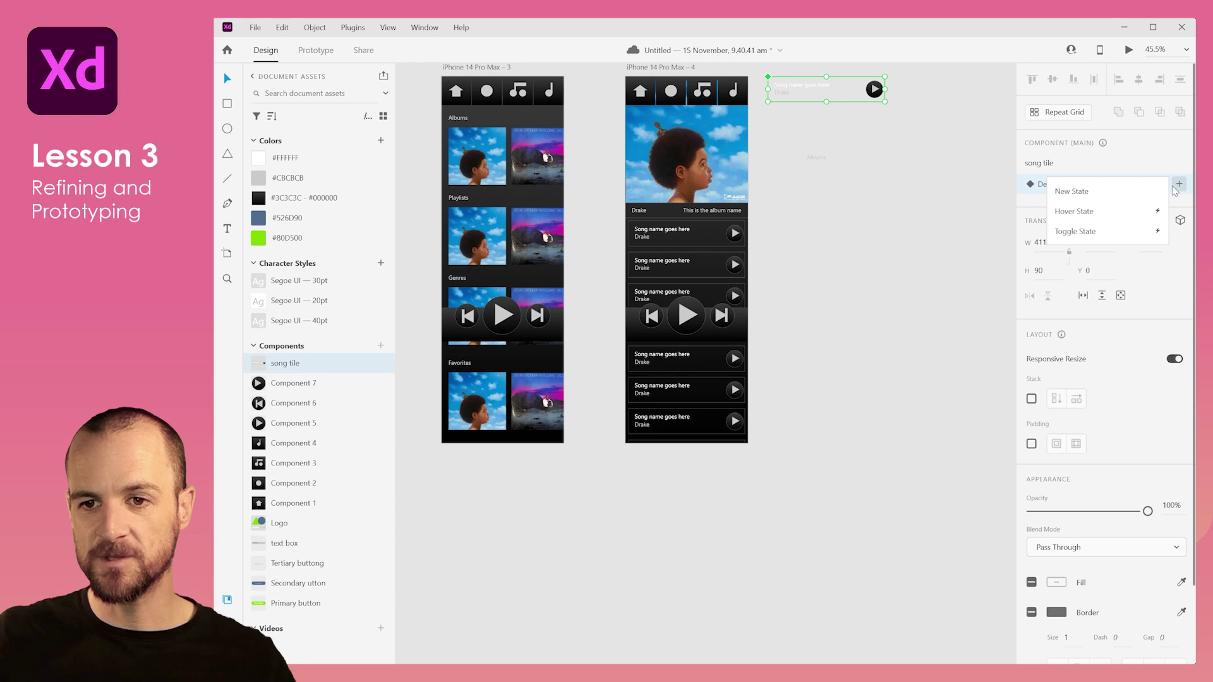
left_click(1085, 232)
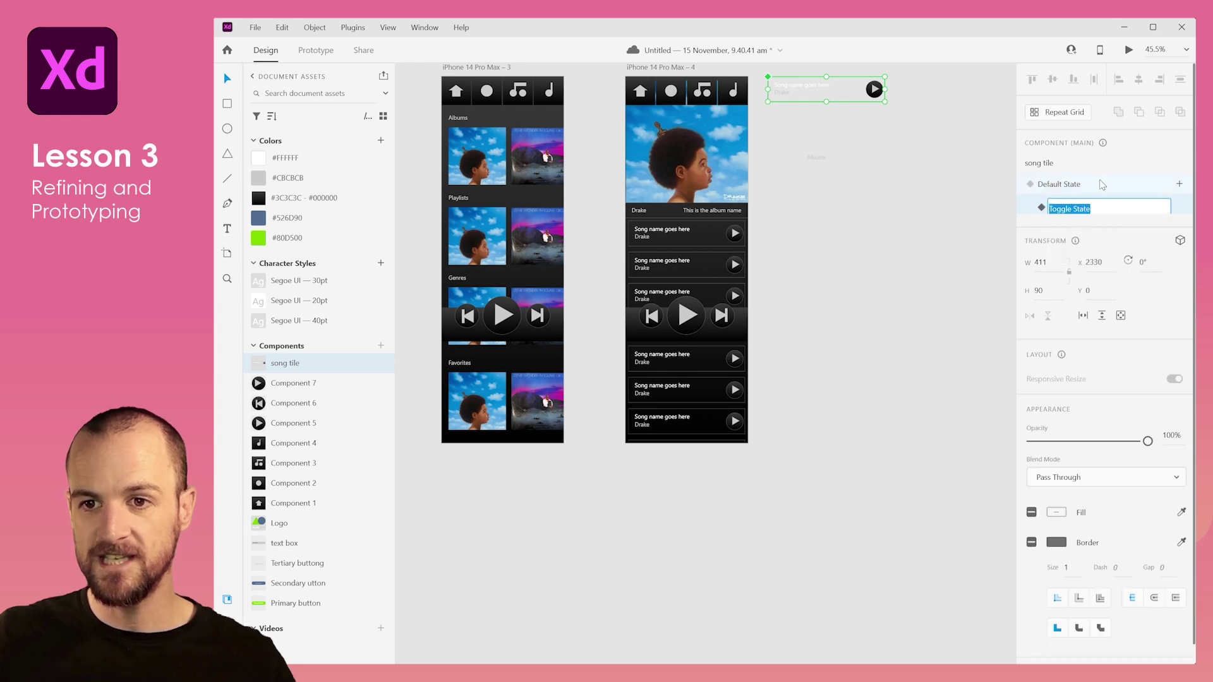
key("Return")
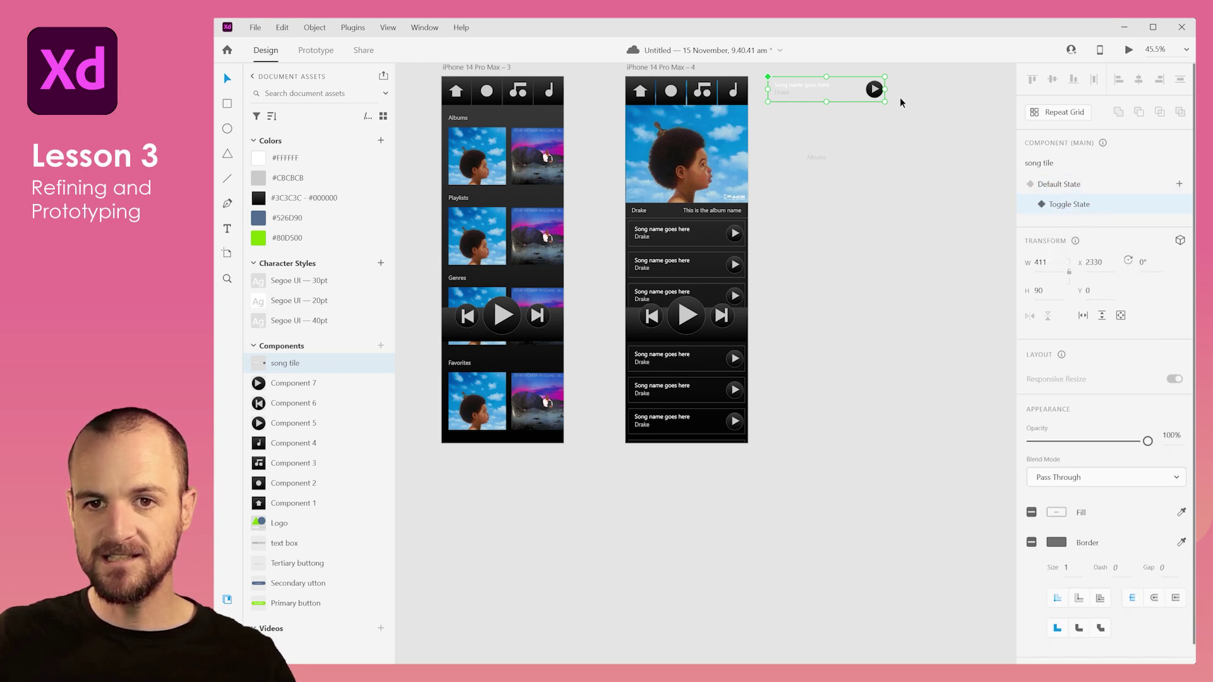
Enlarge the toggle state's play button to about 88 × 88 px and fill its circle with green #80D500
double_click(878, 89)
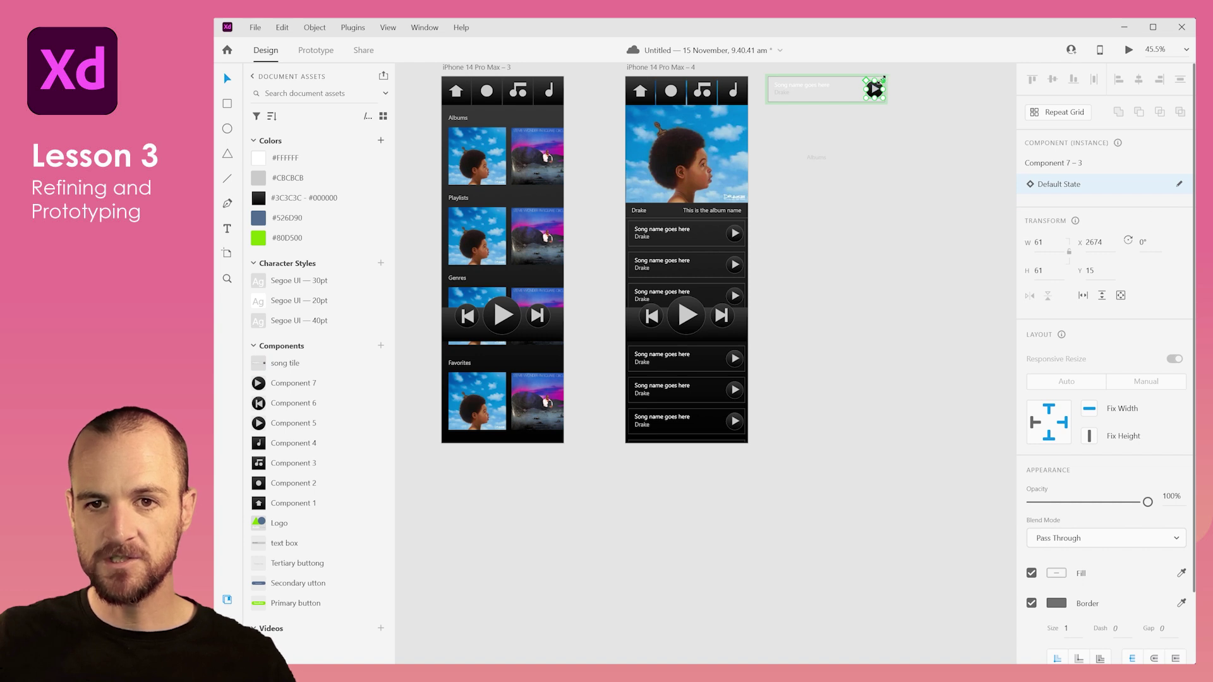
mouse_move(882, 79)
left_mouse_down()
mouse_move(891, 72)
mouse_move(883, 95)
left_mouse_up()
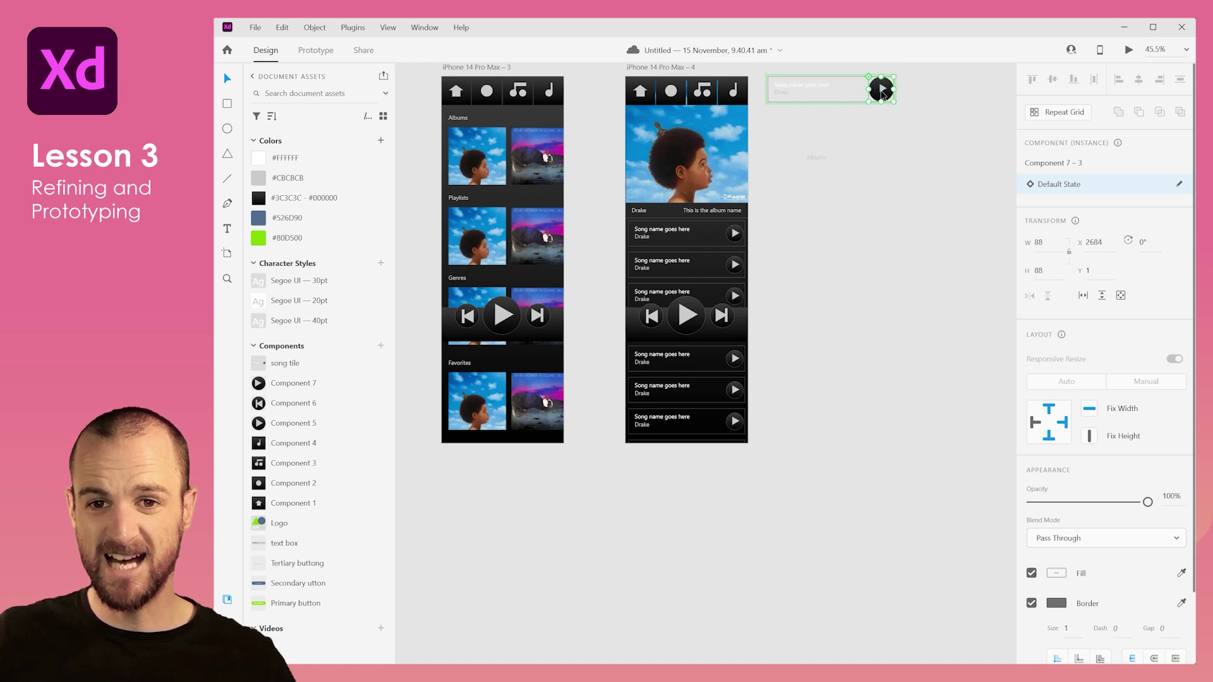
double_click(877, 96)
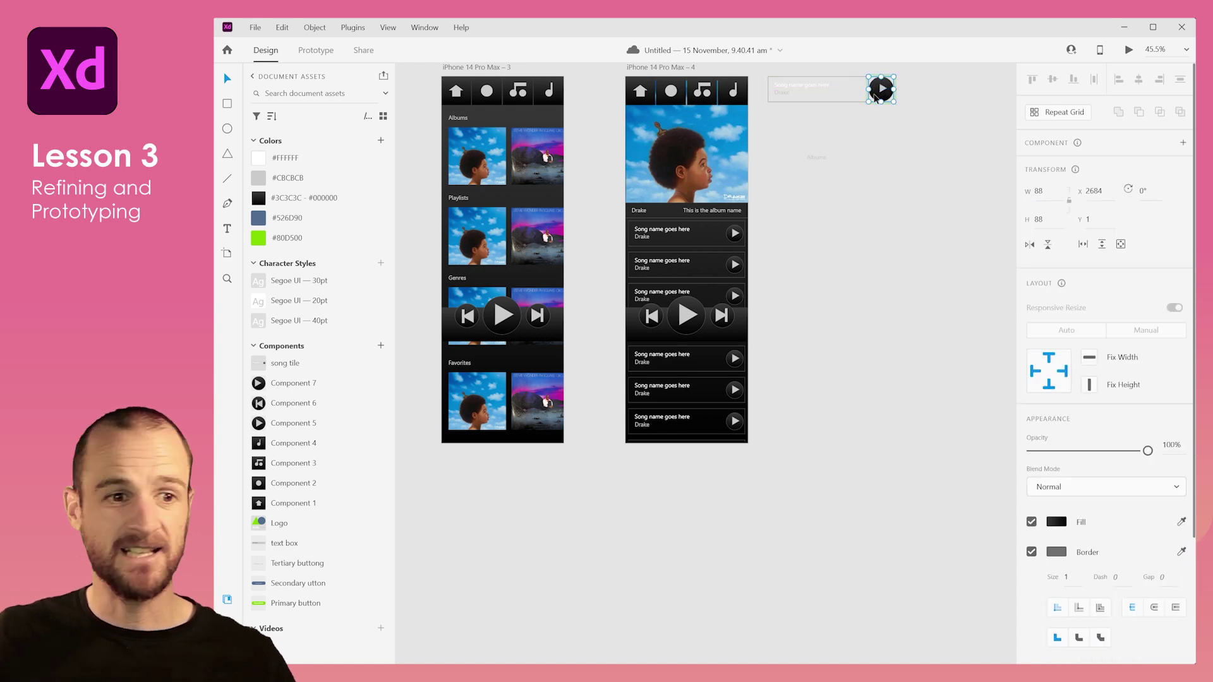
left_click(276, 244)
left_click(886, 173)
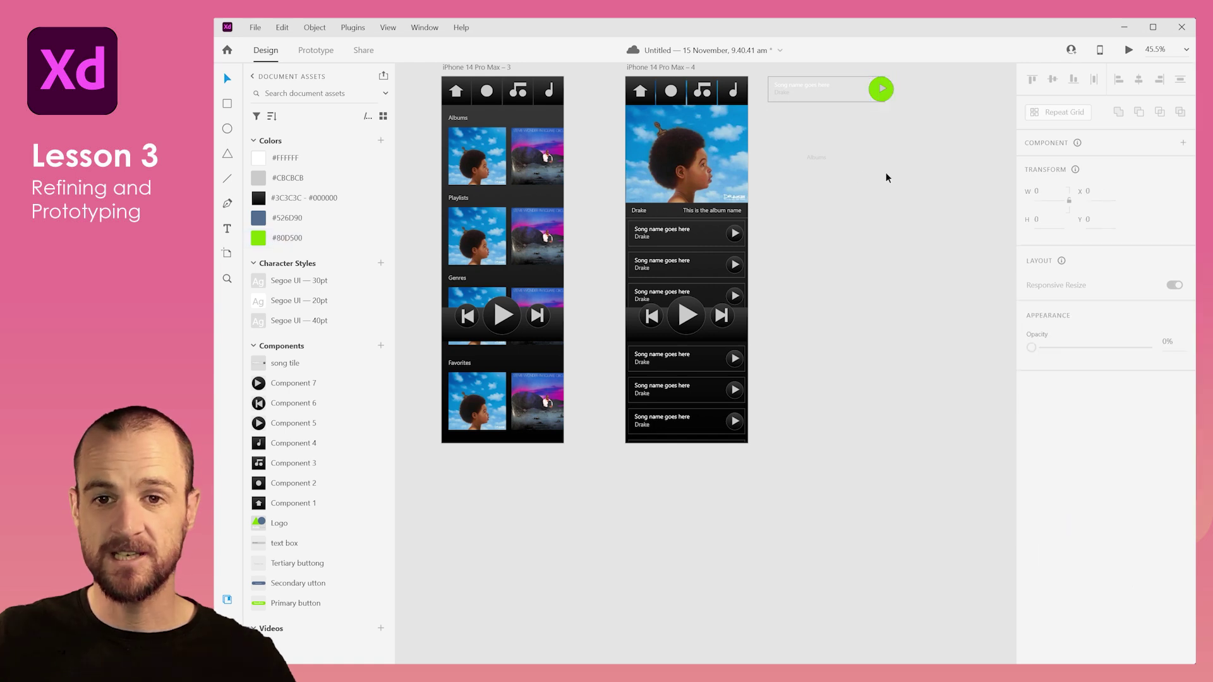
Shift the main song tile about 13 px right, and move its green play button slightly further right within the tile
left_click_drag(882, 92, 886, 92)
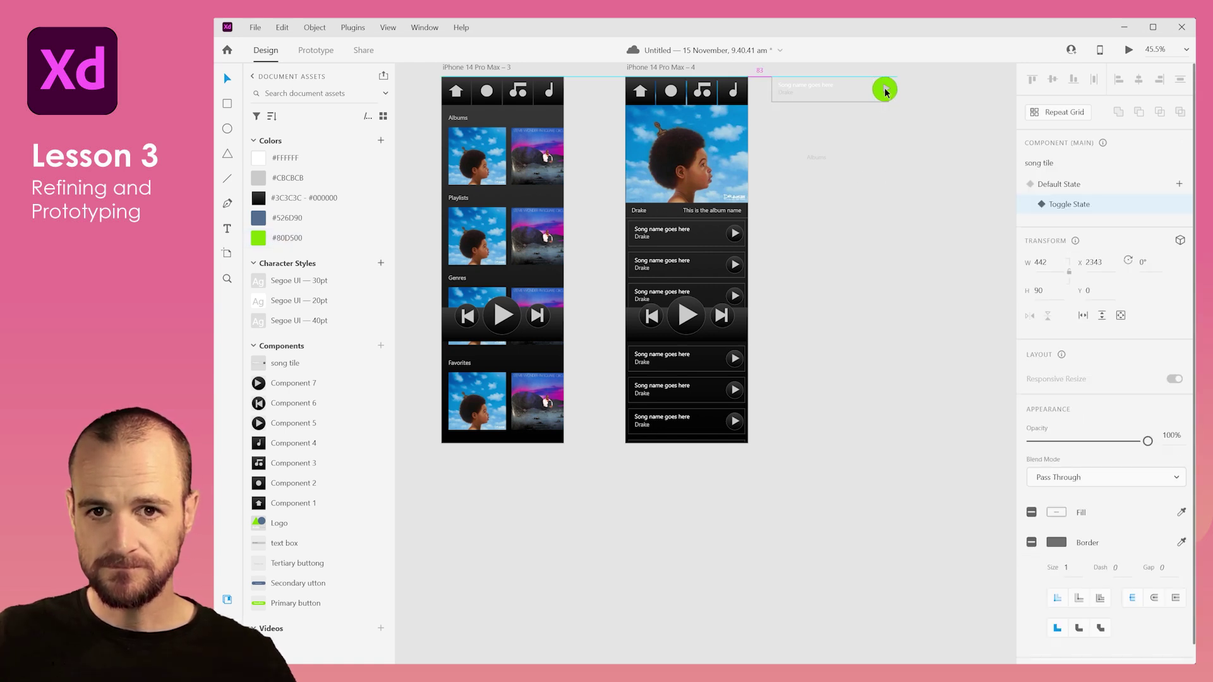
left_click(849, 103)
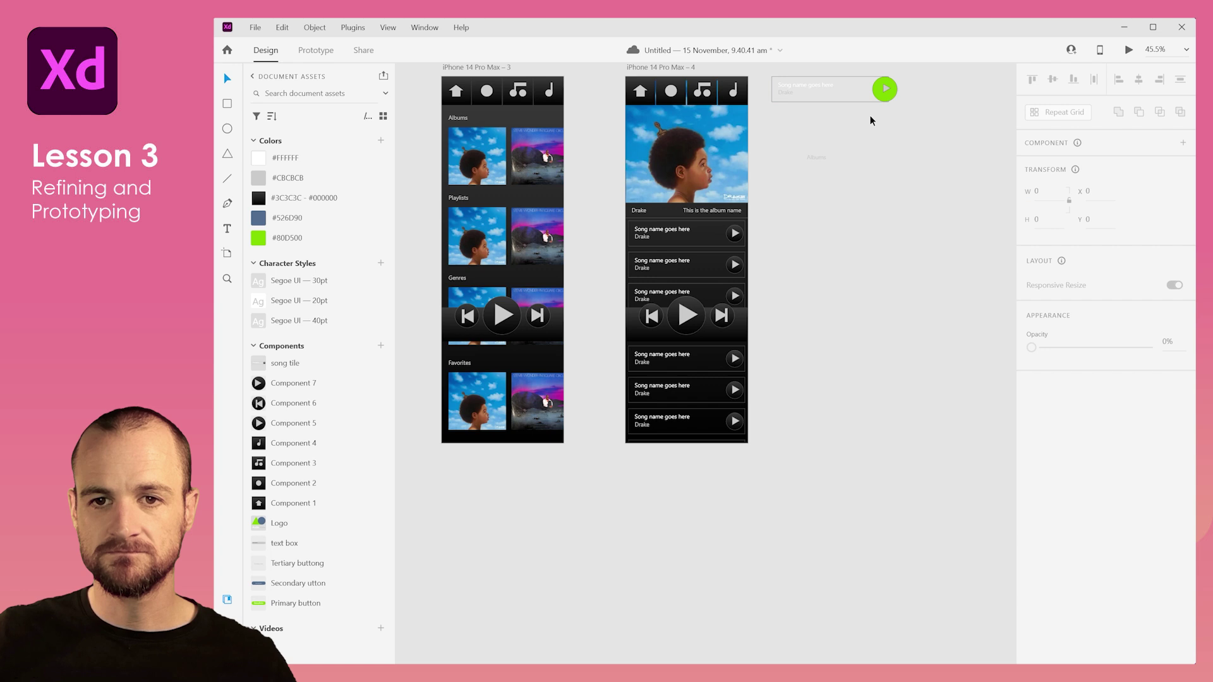
double_click(885, 94)
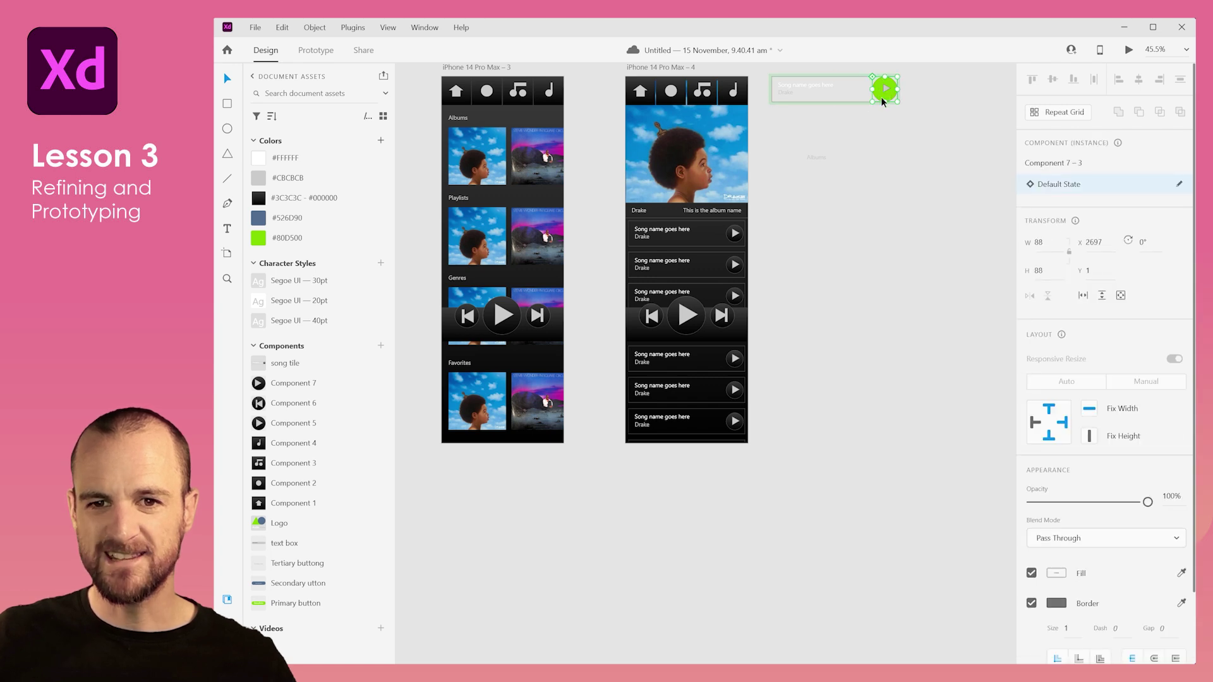
left_click_drag(882, 96, 886, 96)
left_click(907, 139)
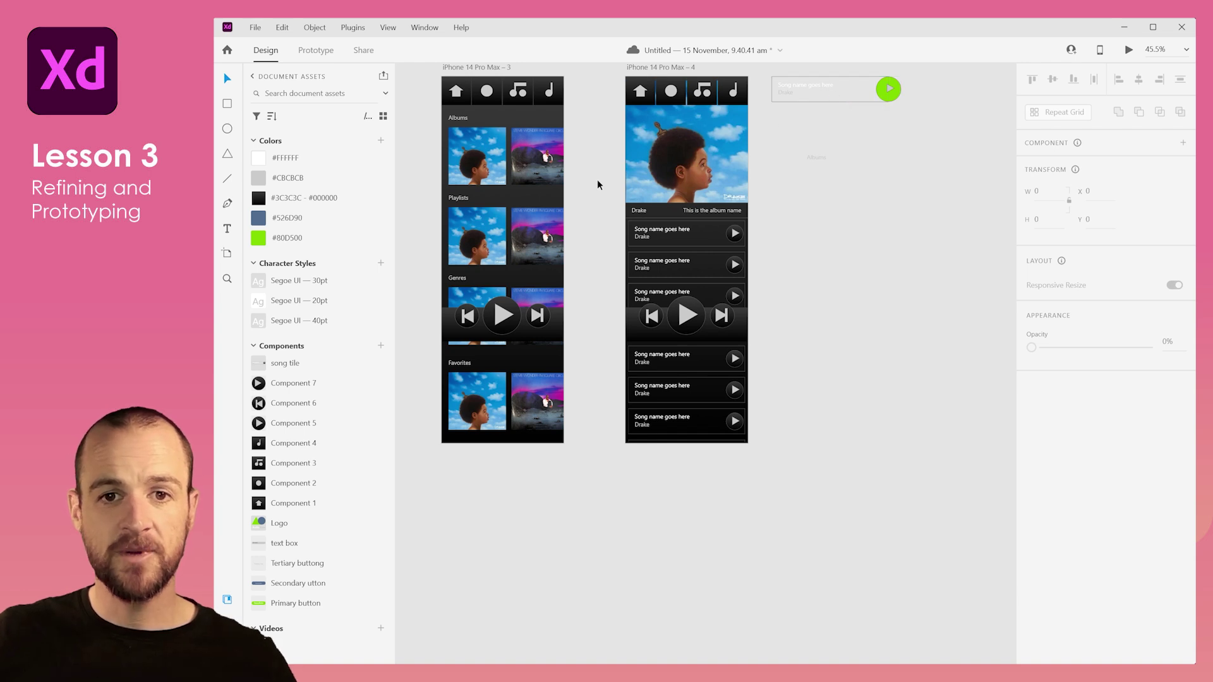
Narrow the song tile's toggle state to about 406 px wide and compare it with the default state
left_click(796, 104)
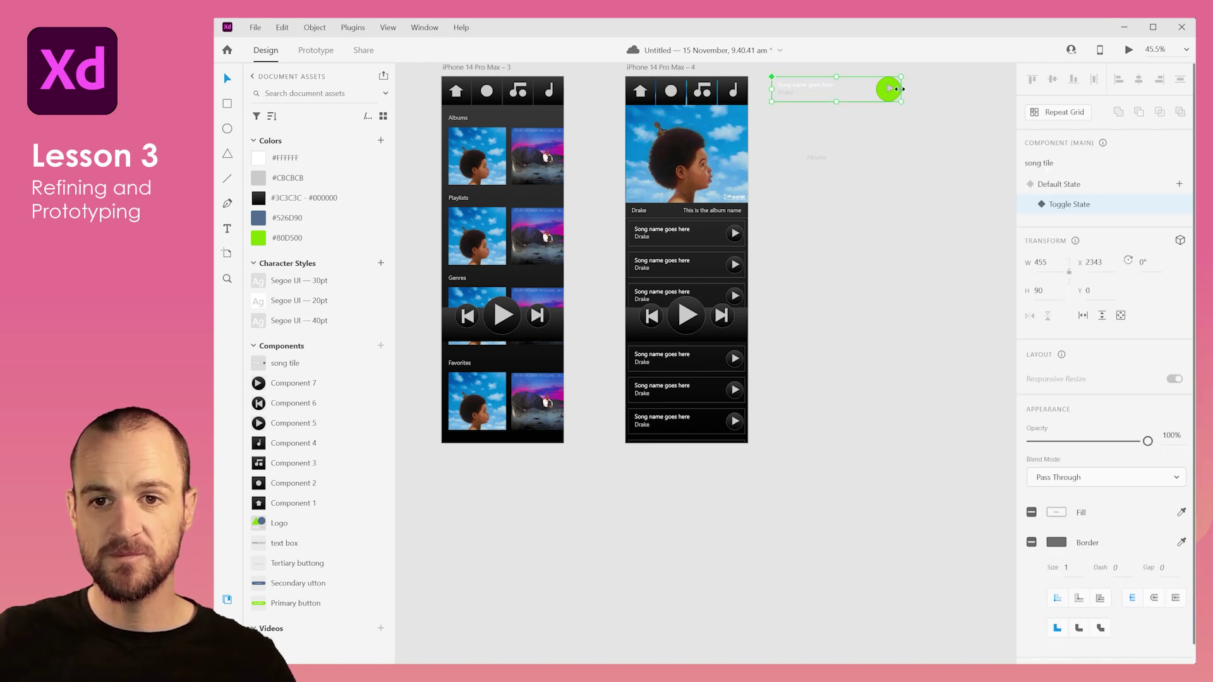
left_click_drag(901, 89, 886, 90)
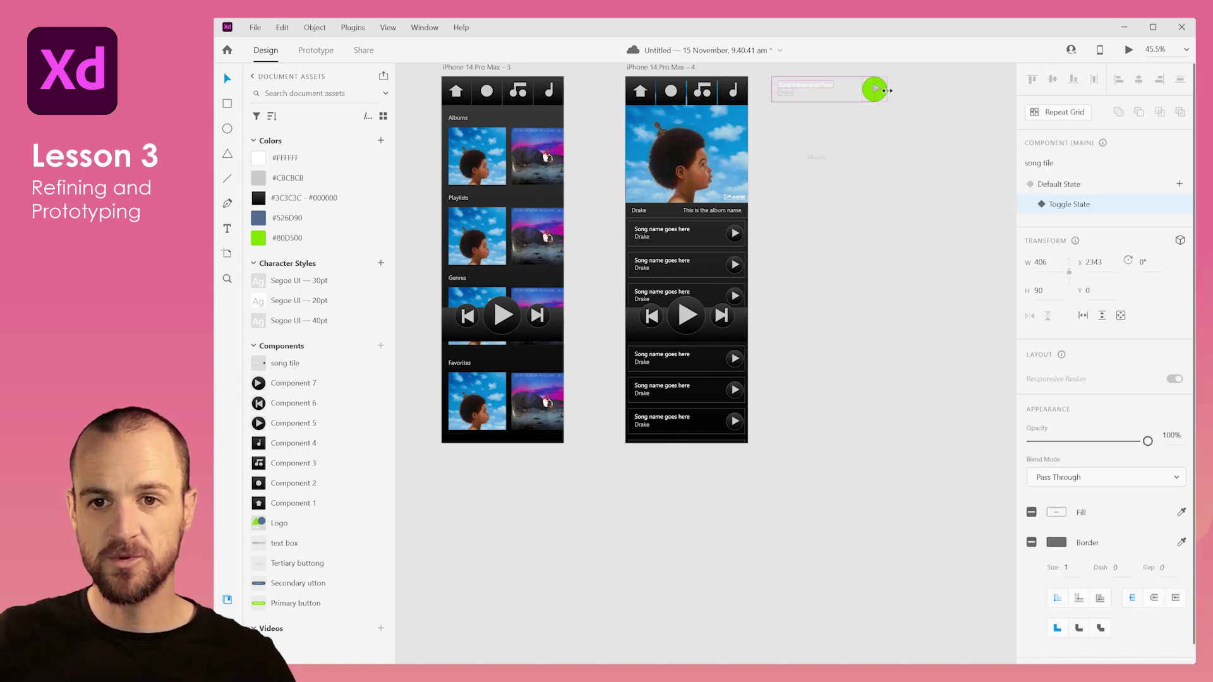
left_click(1072, 189)
left_click(1068, 204)
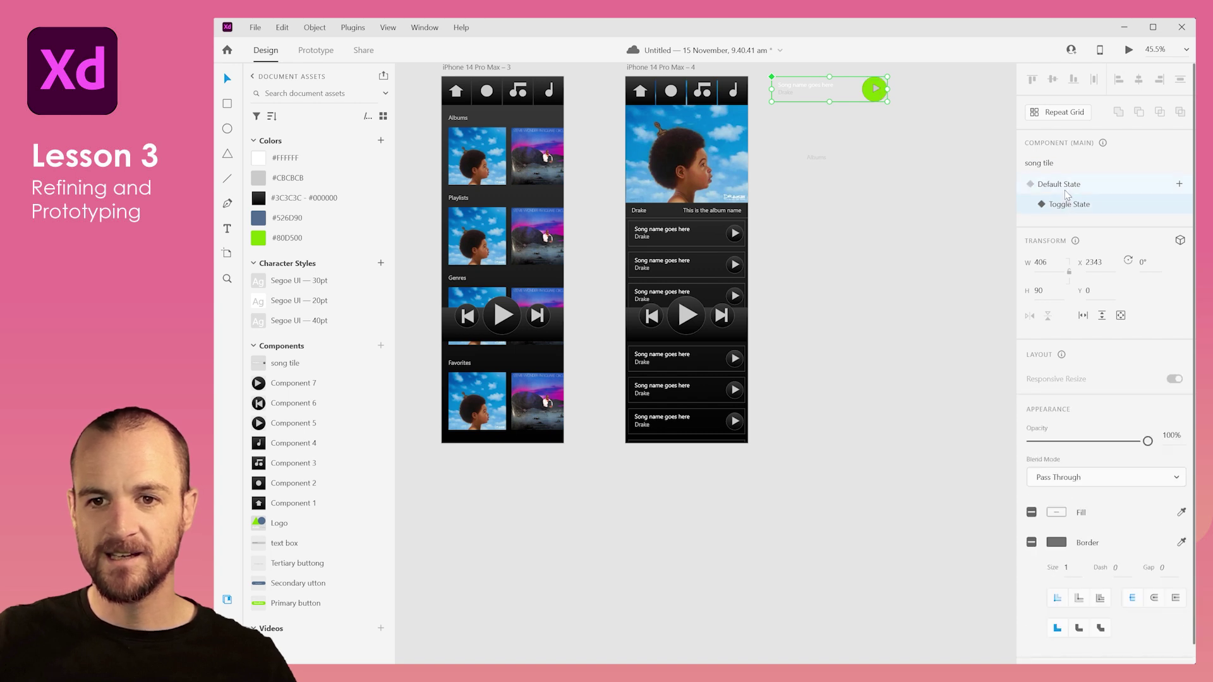
left_click(1065, 191)
left_click(1065, 205)
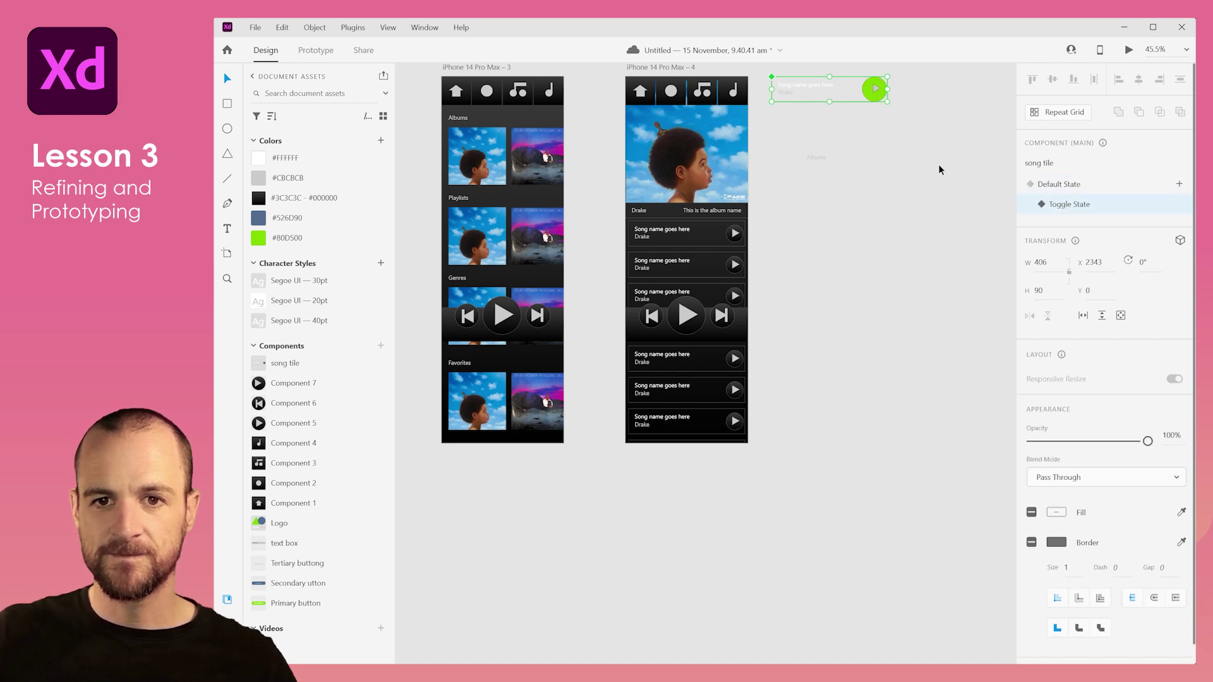
left_click(941, 170)
Preview the iPhone 14 Pro Max – 4 artboard and scroll through its song list
left_click(682, 187)
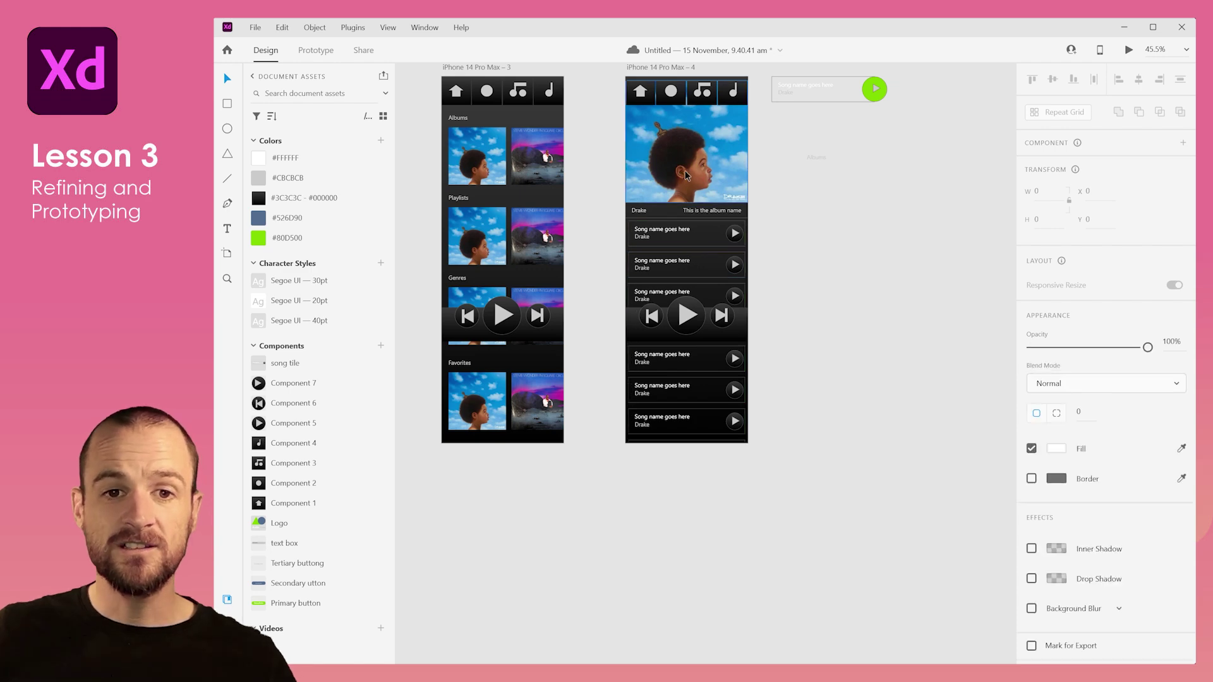
scroll(683, 187, "up", 1)
left_click(680, 122)
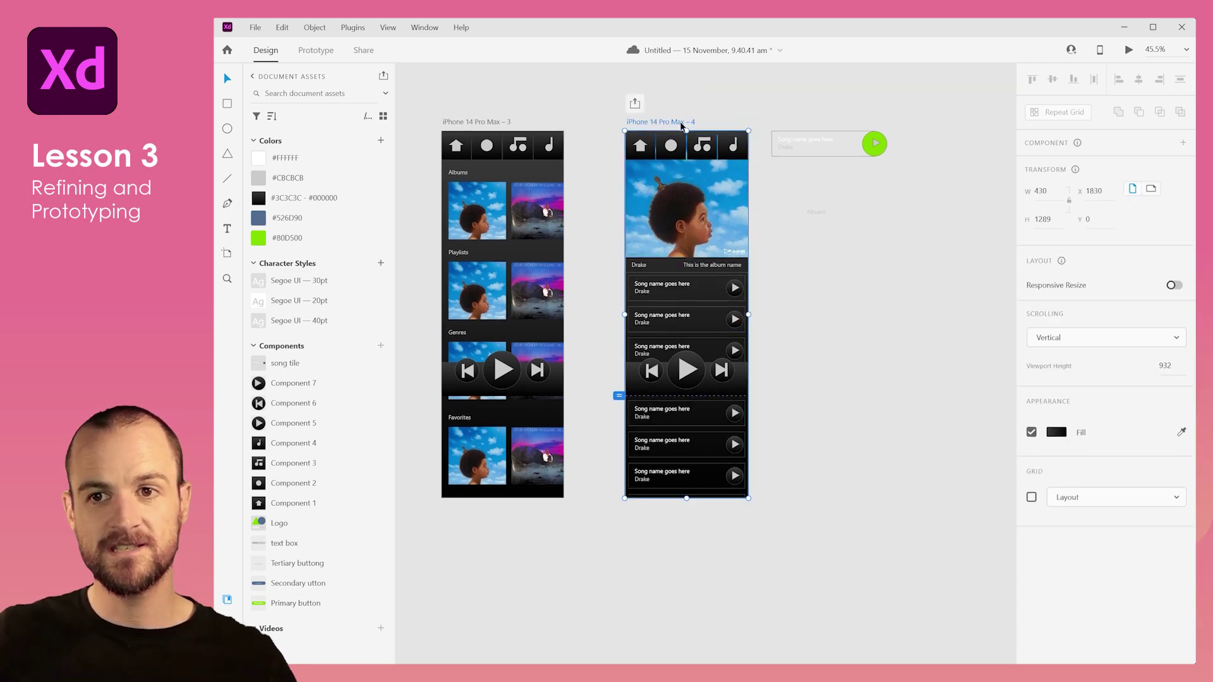
left_click(1129, 51)
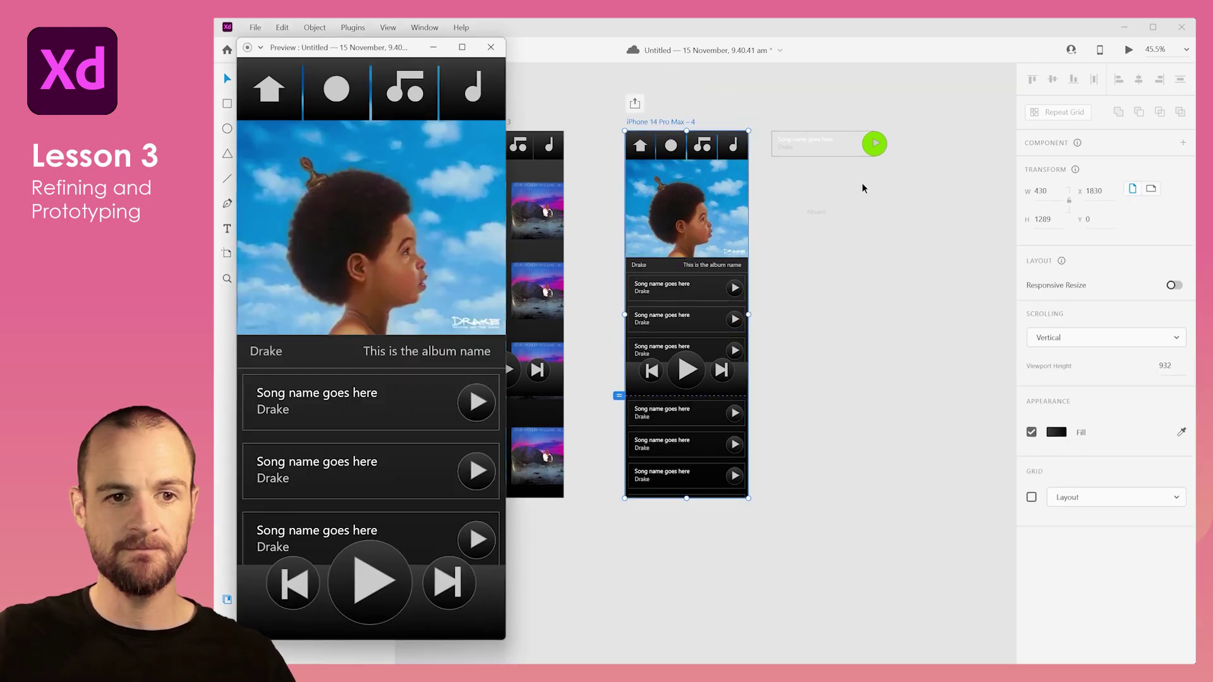
scroll(396, 446, "down", 4)
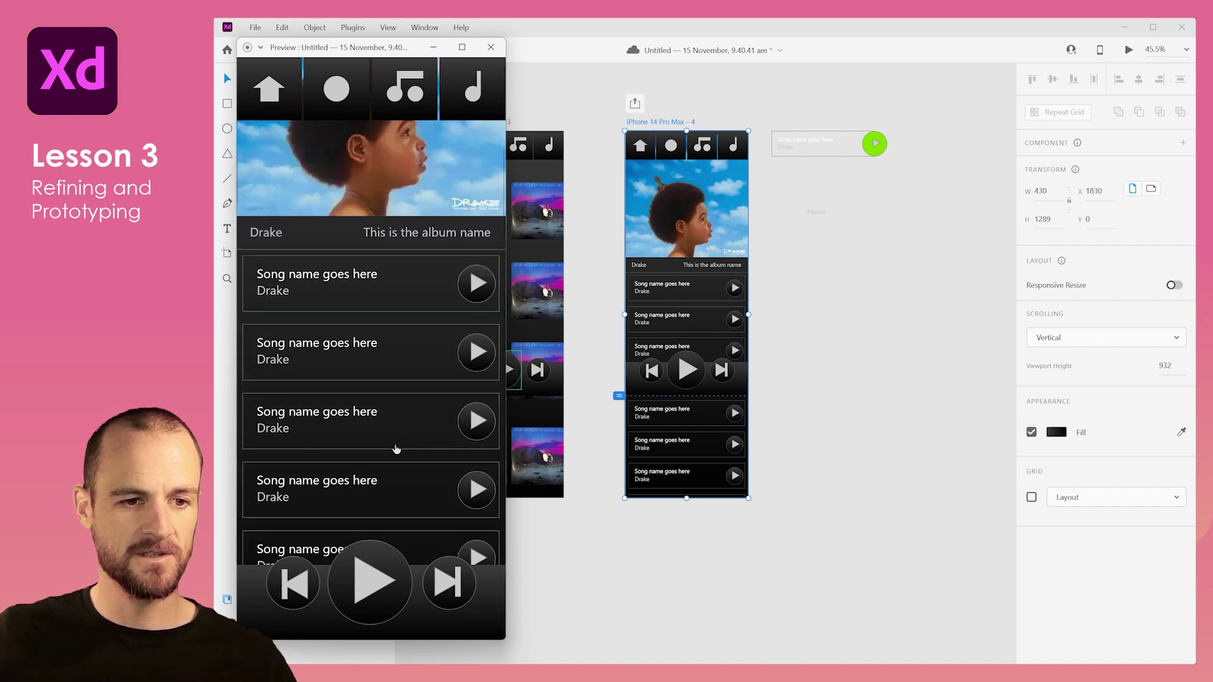
Check the song list's scrolling and the green toggle state of the song tiles in the preview, and close the preview
scroll(392, 439, "up", 4)
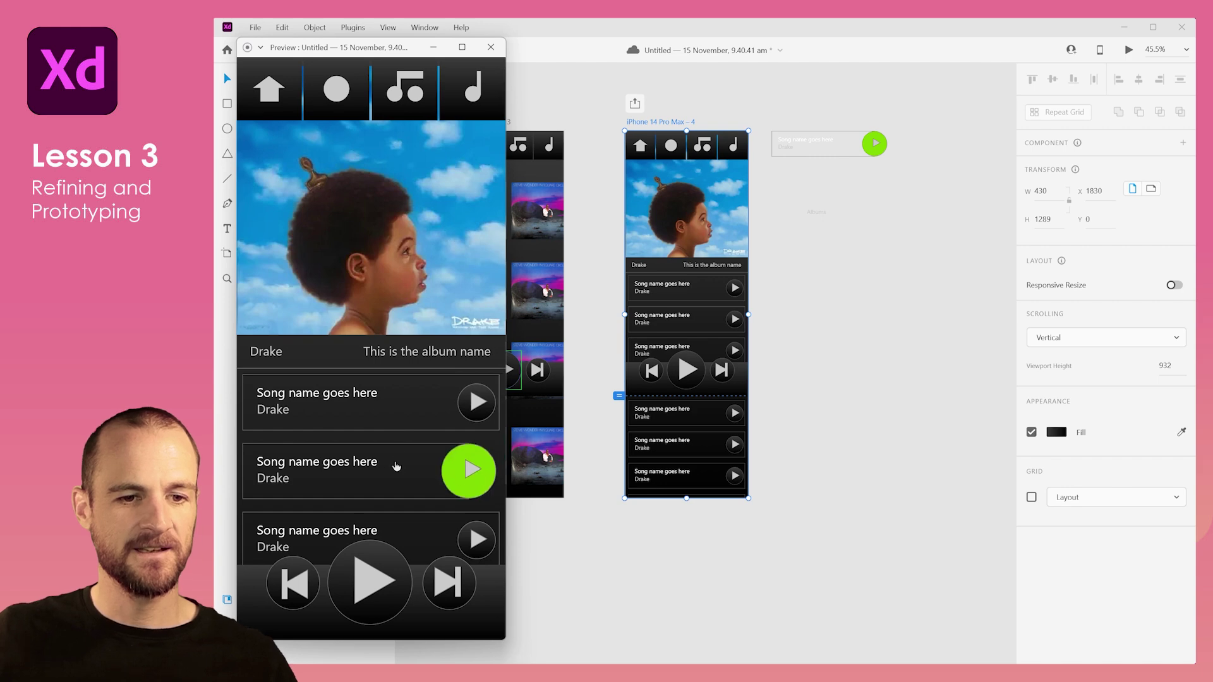
scroll(404, 445, "down", 3)
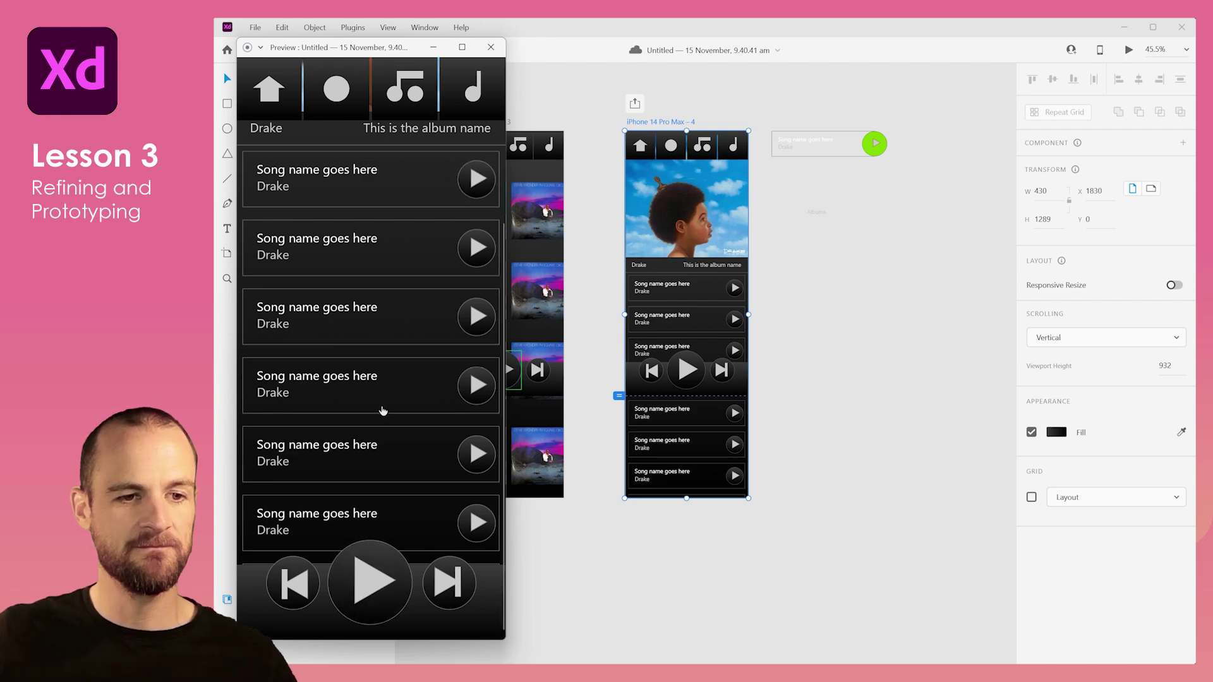
scroll(383, 411, "up", 4)
scroll(341, 376, "down", 4)
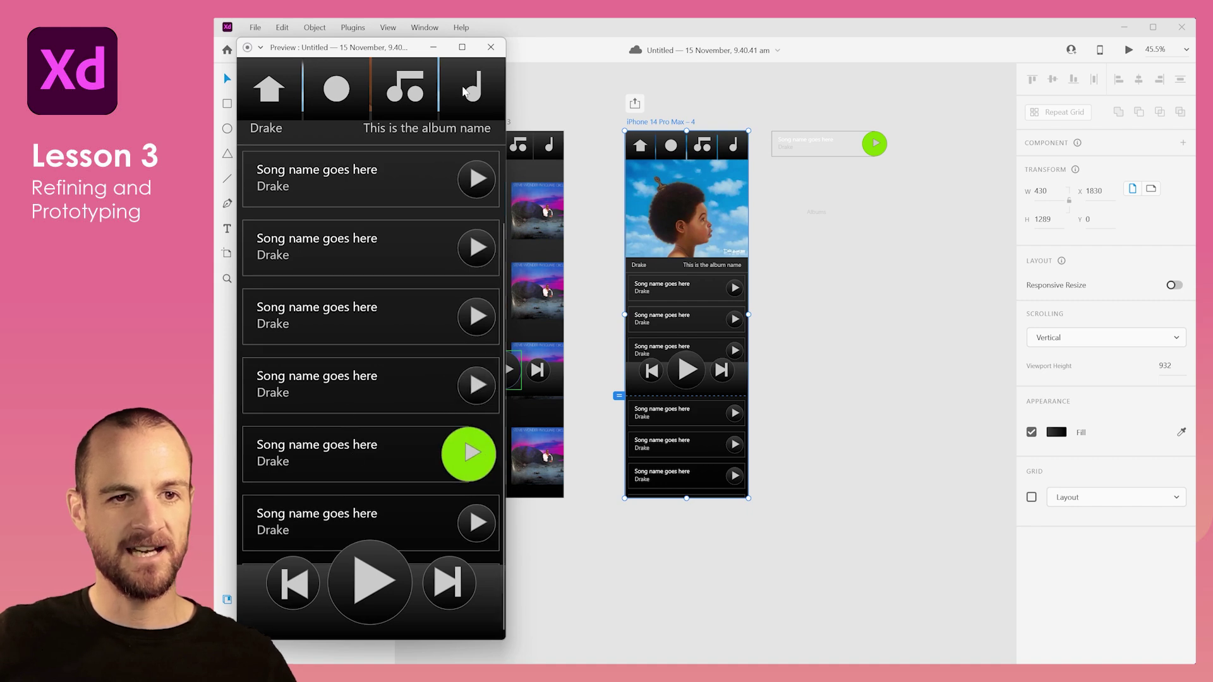
left_click(491, 47)
In Prototype mode, link the first artboard's Sign in button to iPhone 14 Pro Max – 2 and that artboard's Sign in button to iPhone 14 Pro Max – 3
left_click(893, 283)
left_click_drag(731, 305, 913, 331)
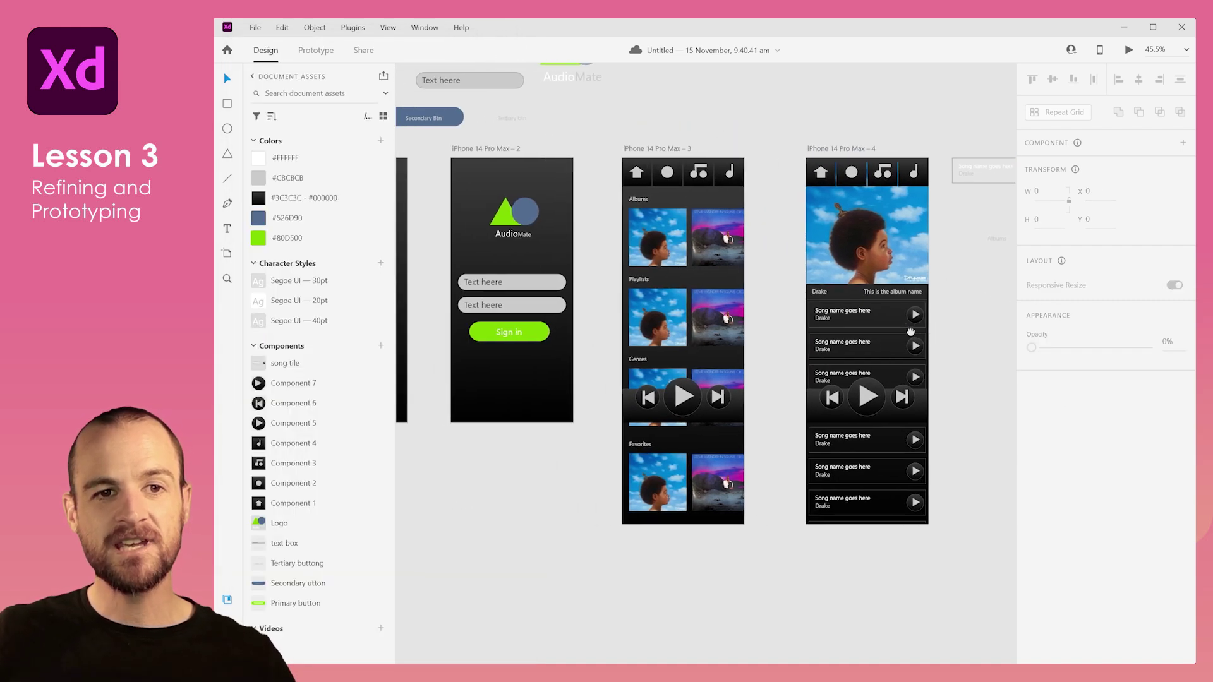
left_click(310, 50)
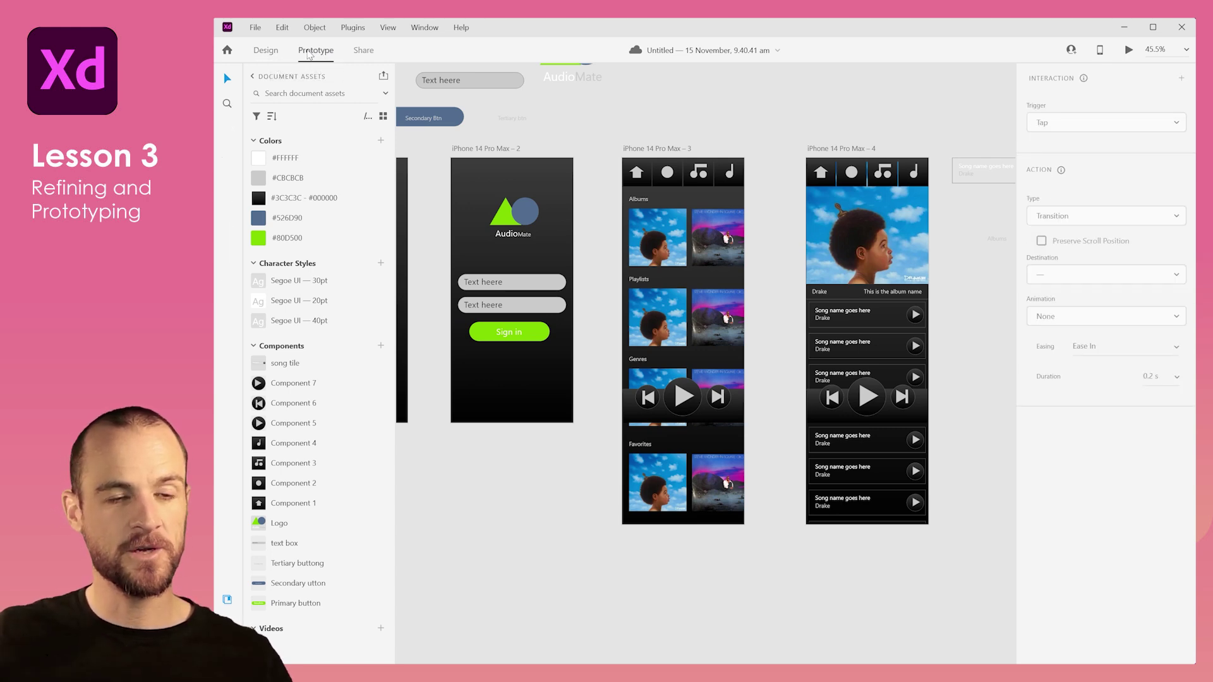
scroll(587, 245, "down", 4)
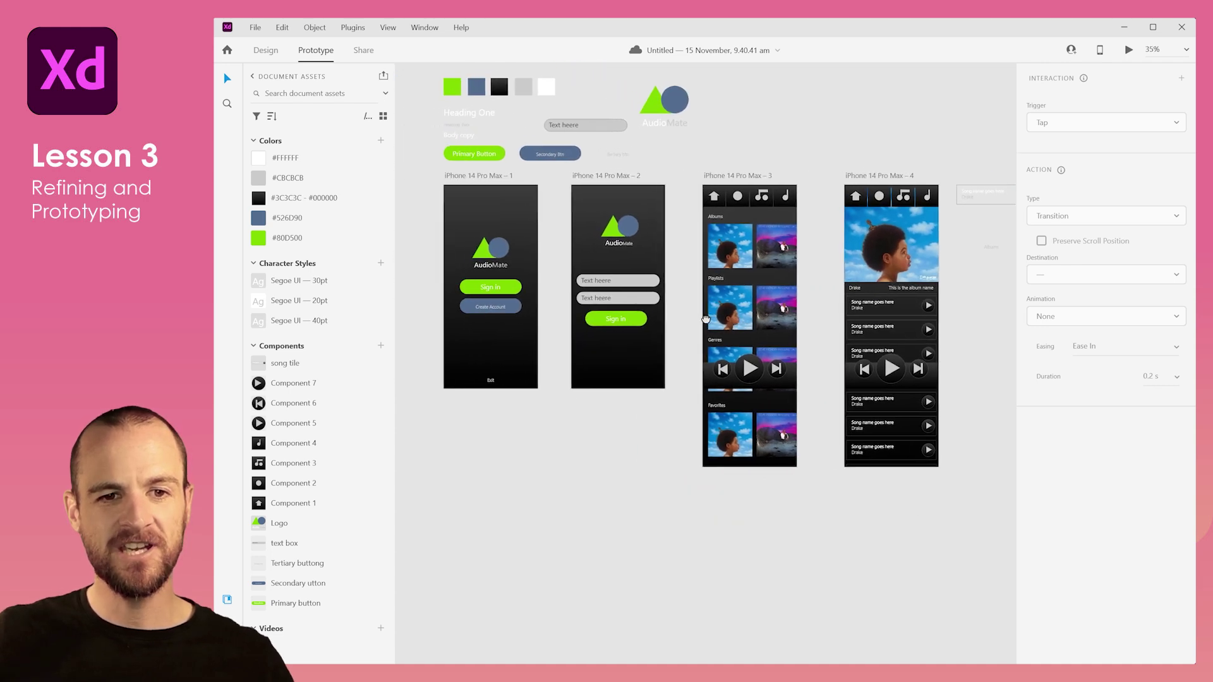
left_click_drag(663, 305, 623, 306)
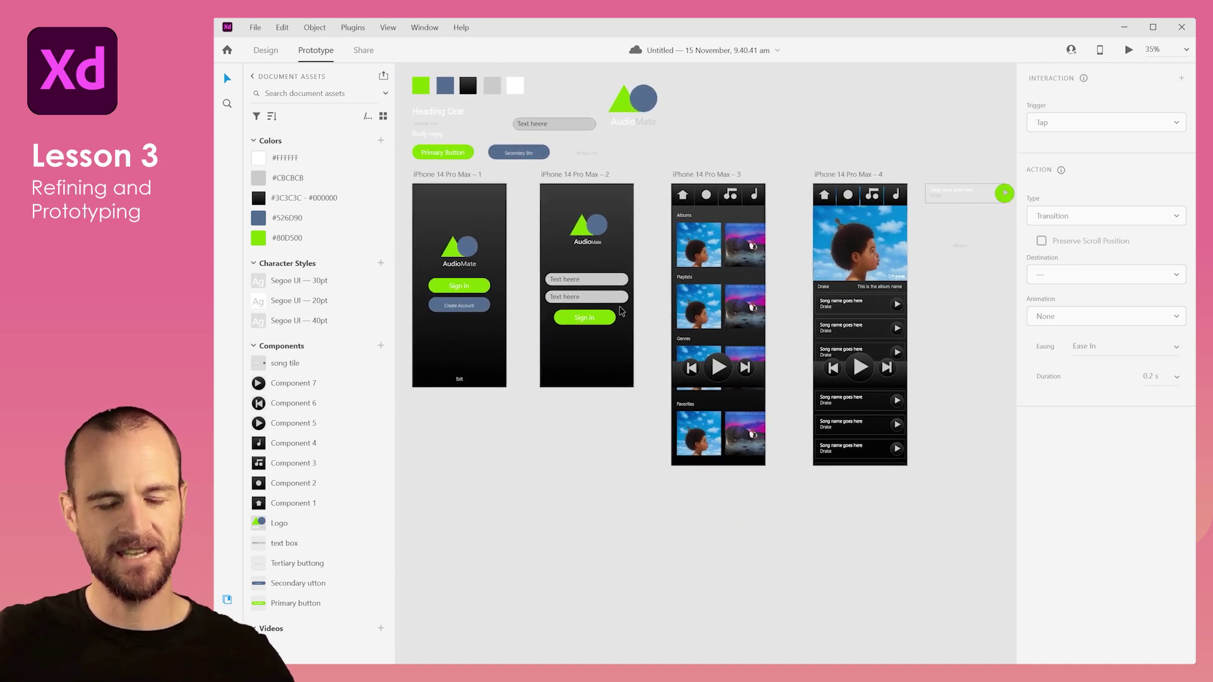
left_click(482, 286)
left_click_drag(490, 288, 537, 323)
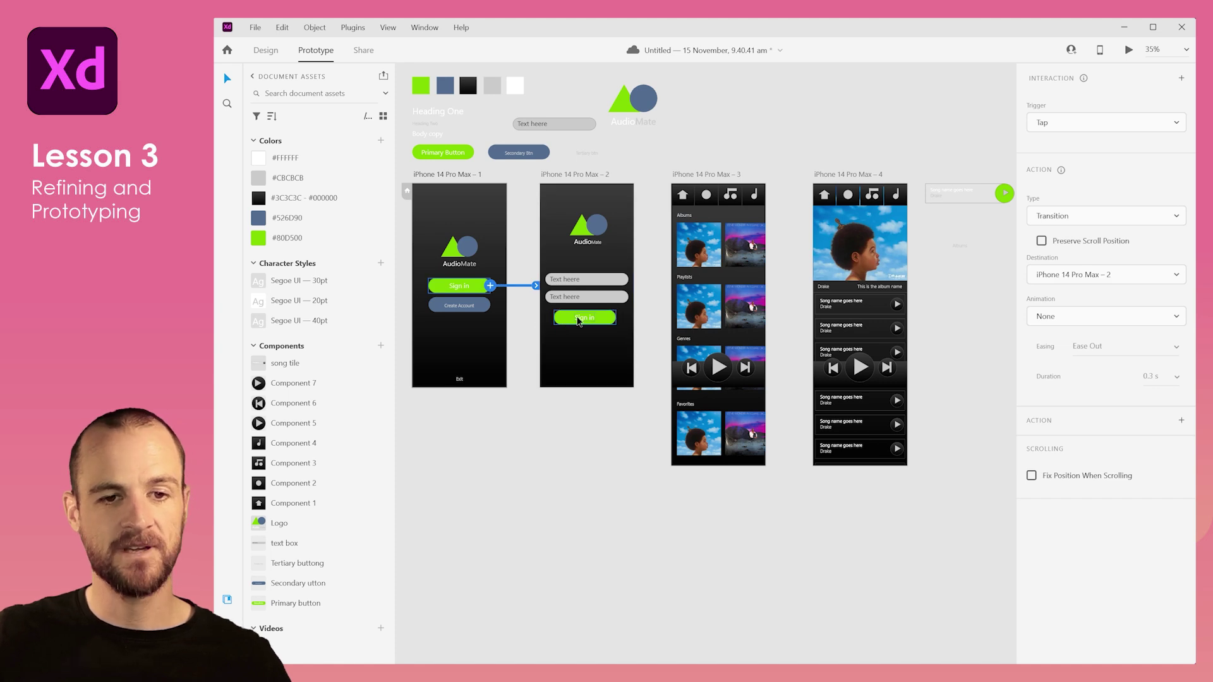
left_click(566, 321)
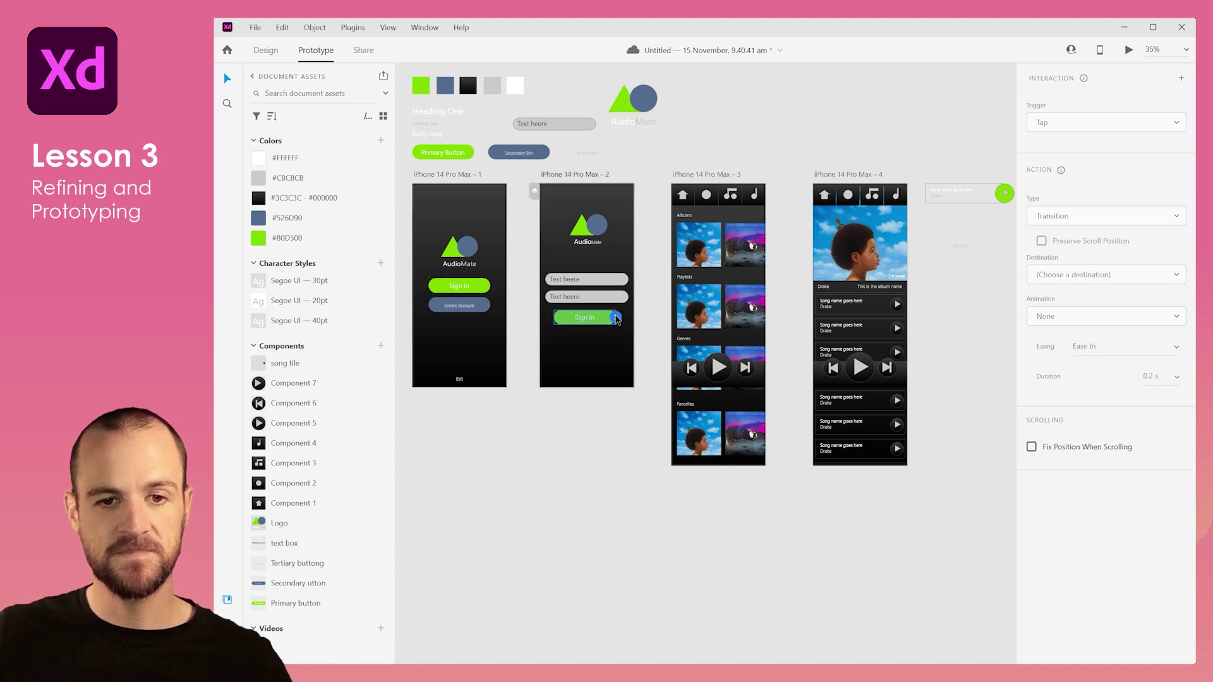
left_click_drag(616, 318, 674, 215)
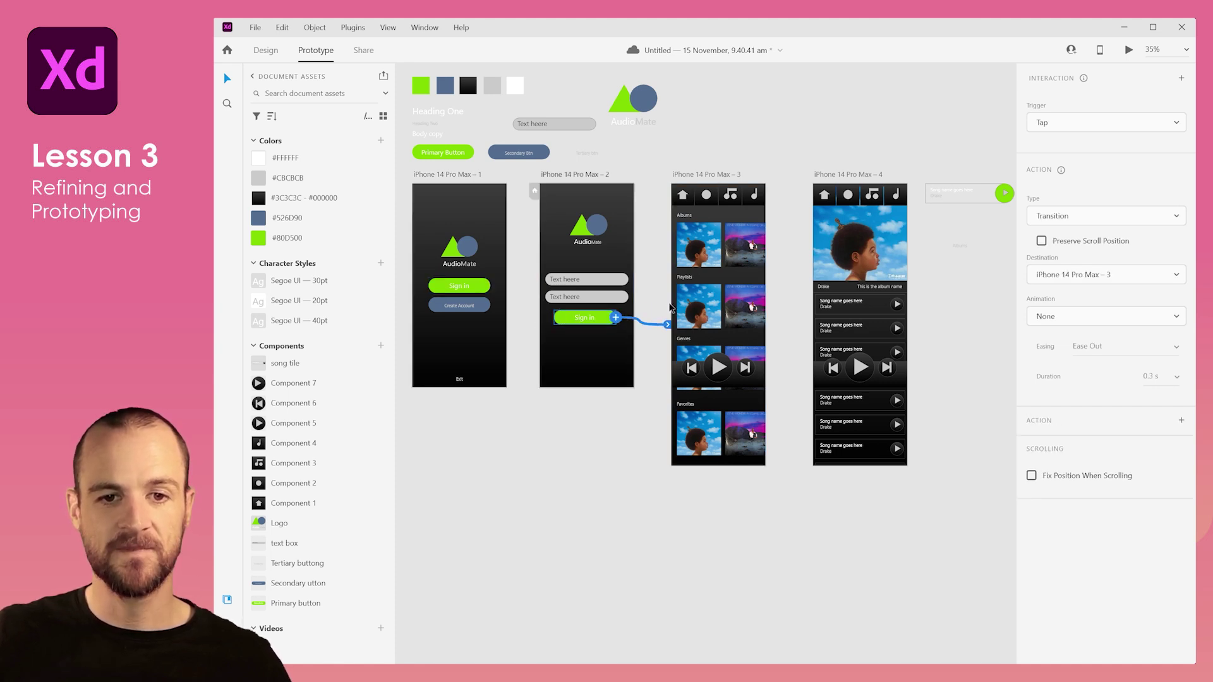
Link the Albums, Playlists, Genres and Favorites cover rows on iPhone 14 Pro Max – 3 to iPhone 14 Pro Max – 4
left_click(693, 259)
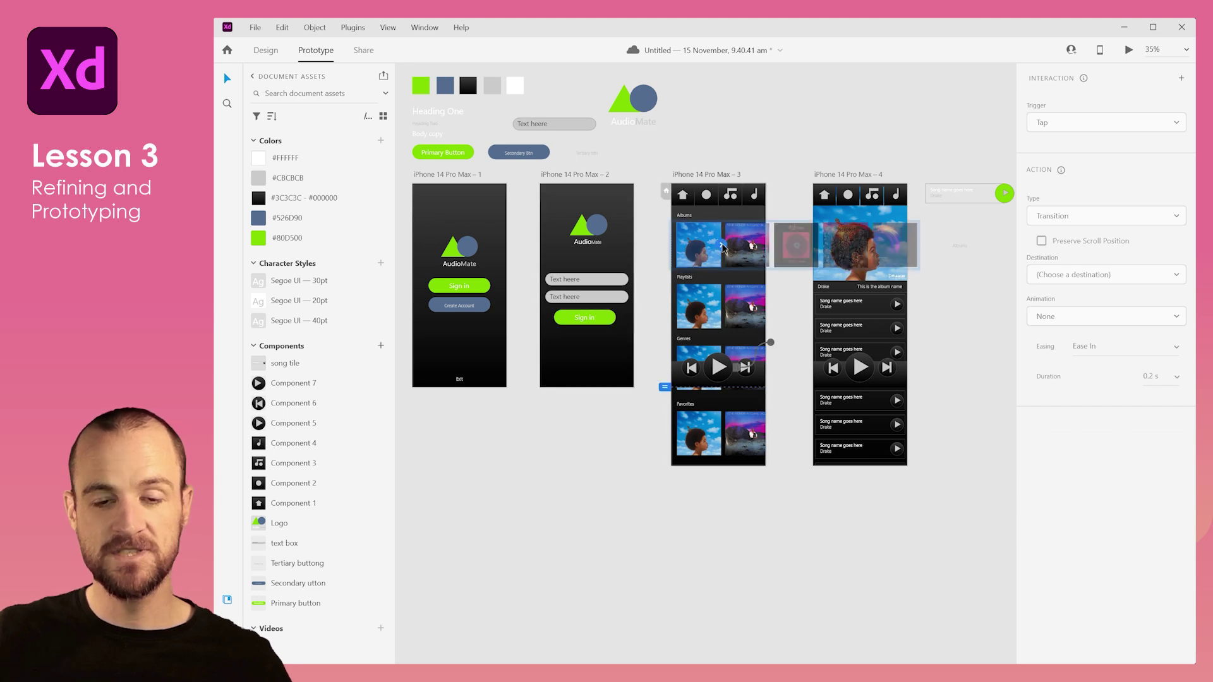
left_click_drag(724, 248, 815, 304)
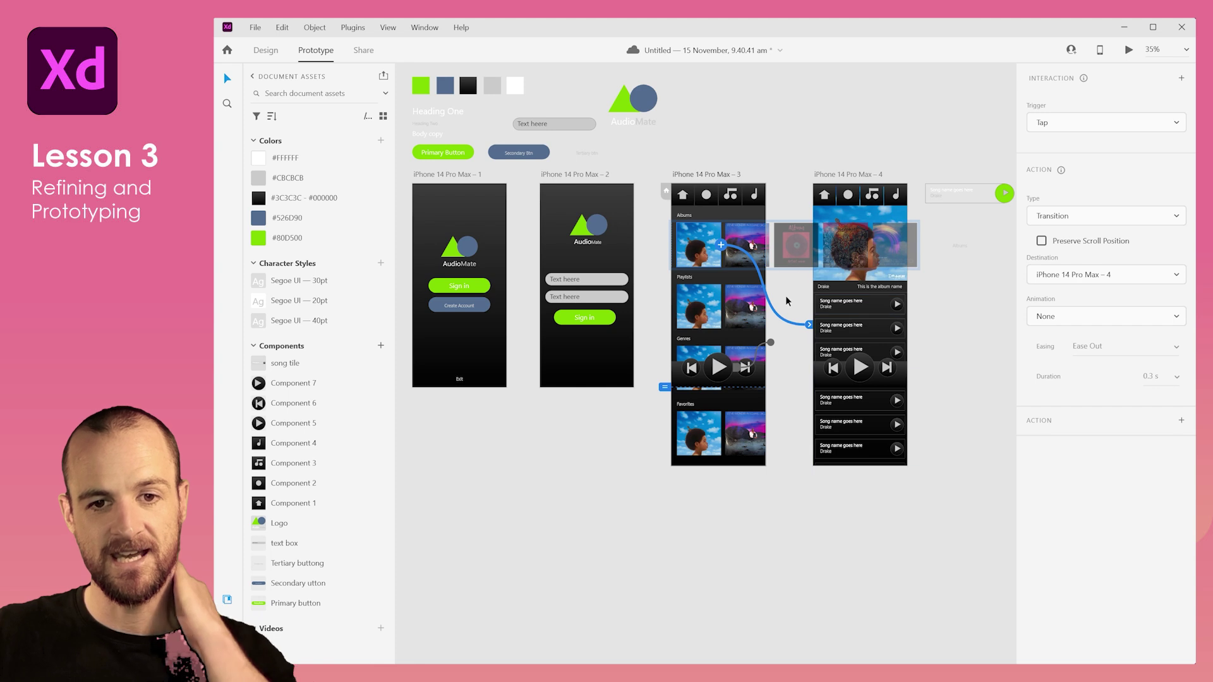
left_click(709, 304)
left_click_drag(721, 306, 819, 350)
scroll(714, 310, "down", 1)
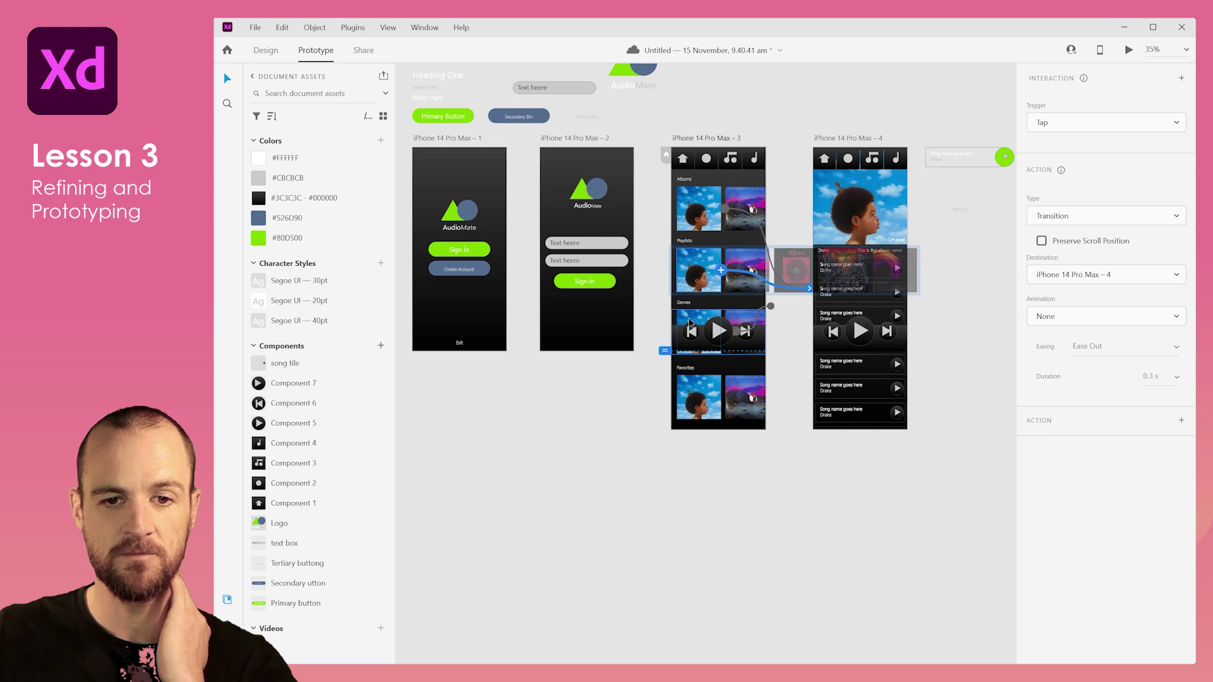
left_click(690, 308)
left_click_drag(721, 331, 827, 348)
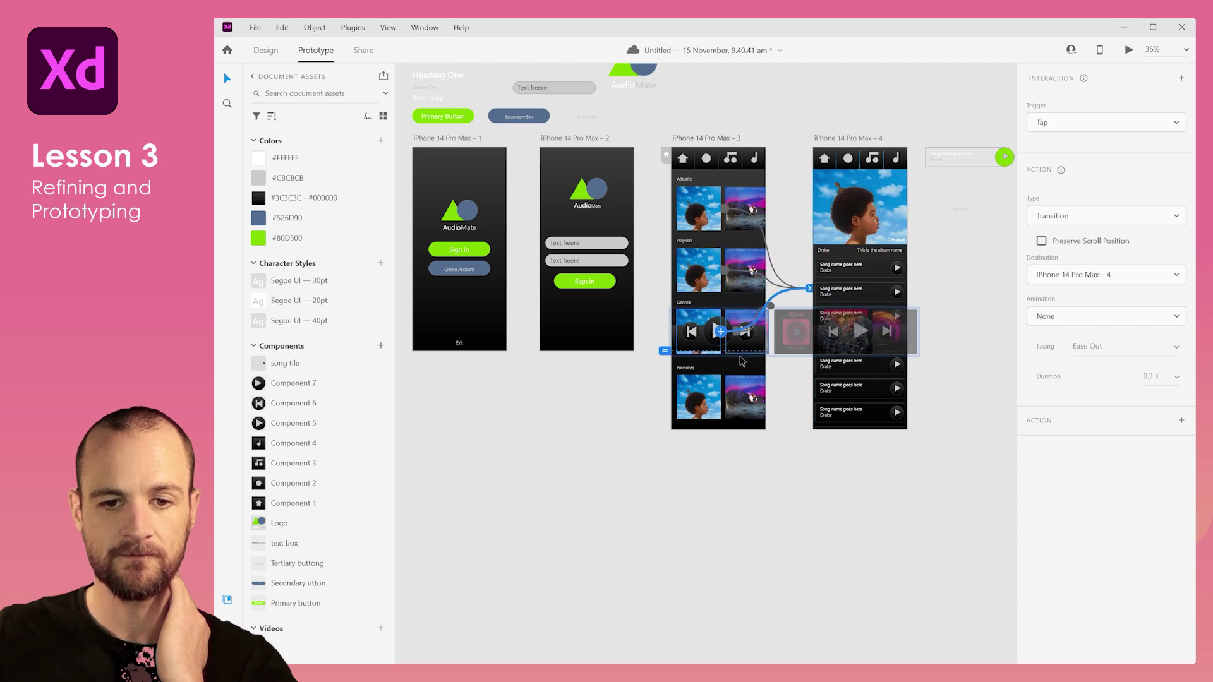
left_click(685, 403)
left_click_drag(721, 397, 825, 374)
Link the home icon on iPhone 14 Pro Max – 4 to artboard 3, and artboard 3's double-note icon to artboard 4
left_click(950, 238)
left_click(824, 161)
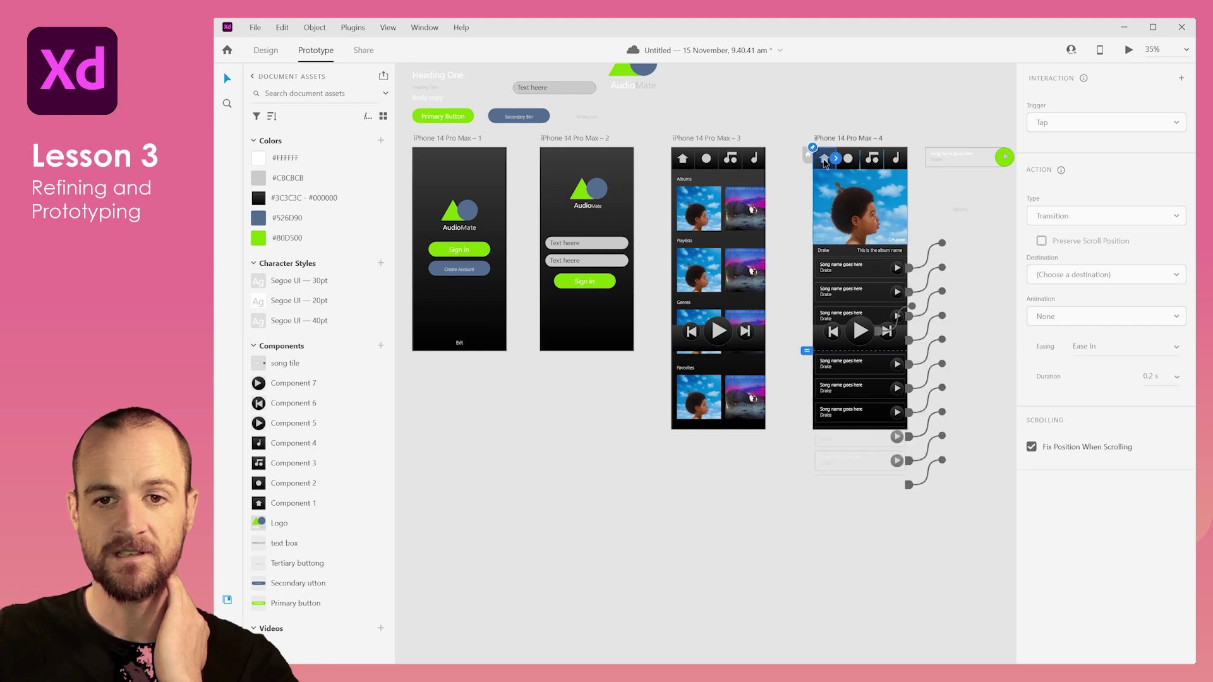
left_click_drag(837, 162, 763, 207)
left_click(731, 159)
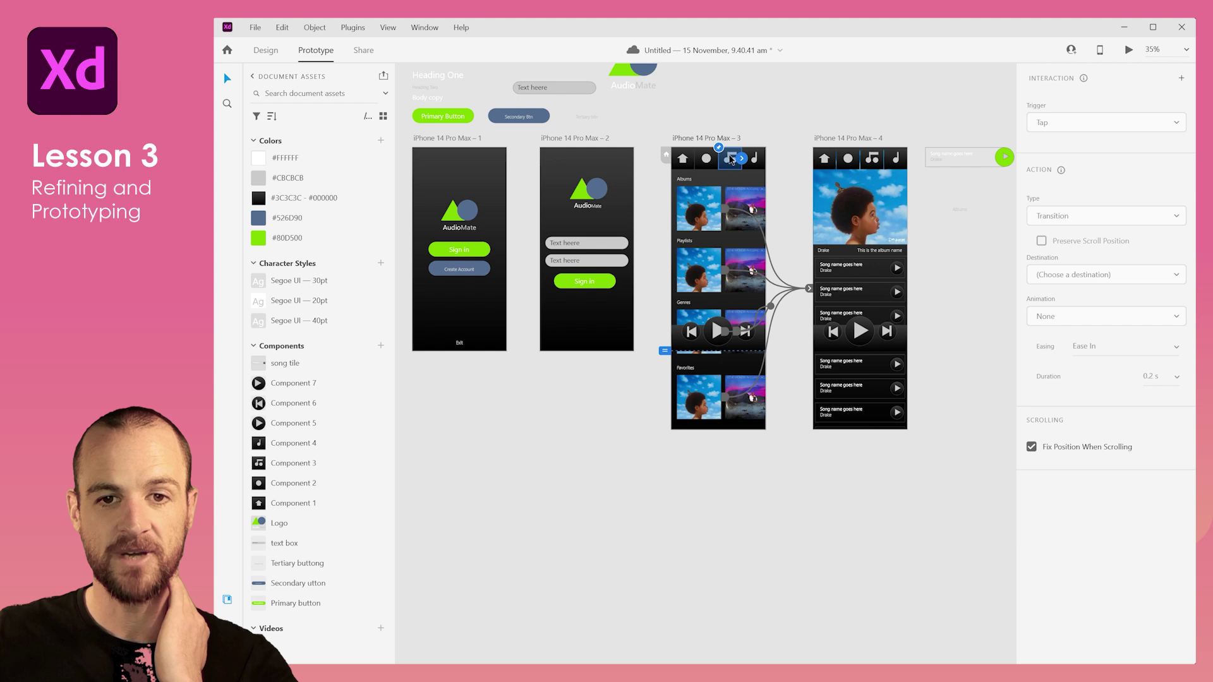
left_click_drag(744, 163, 859, 259)
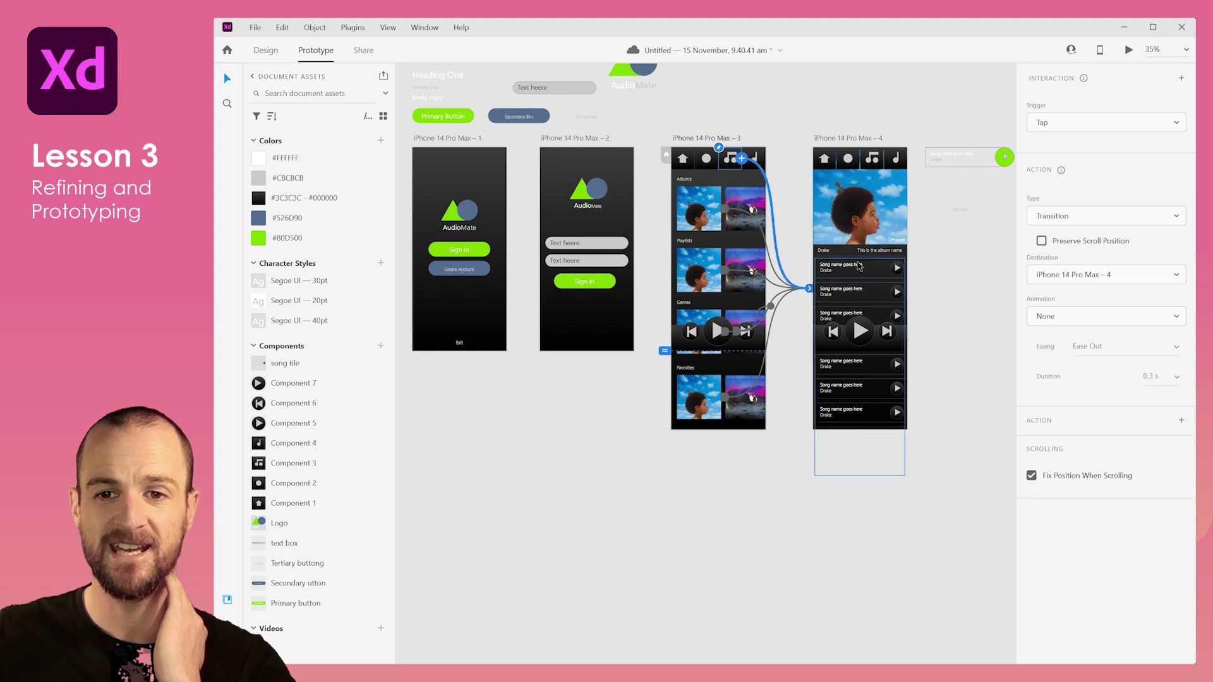
left_click(934, 275)
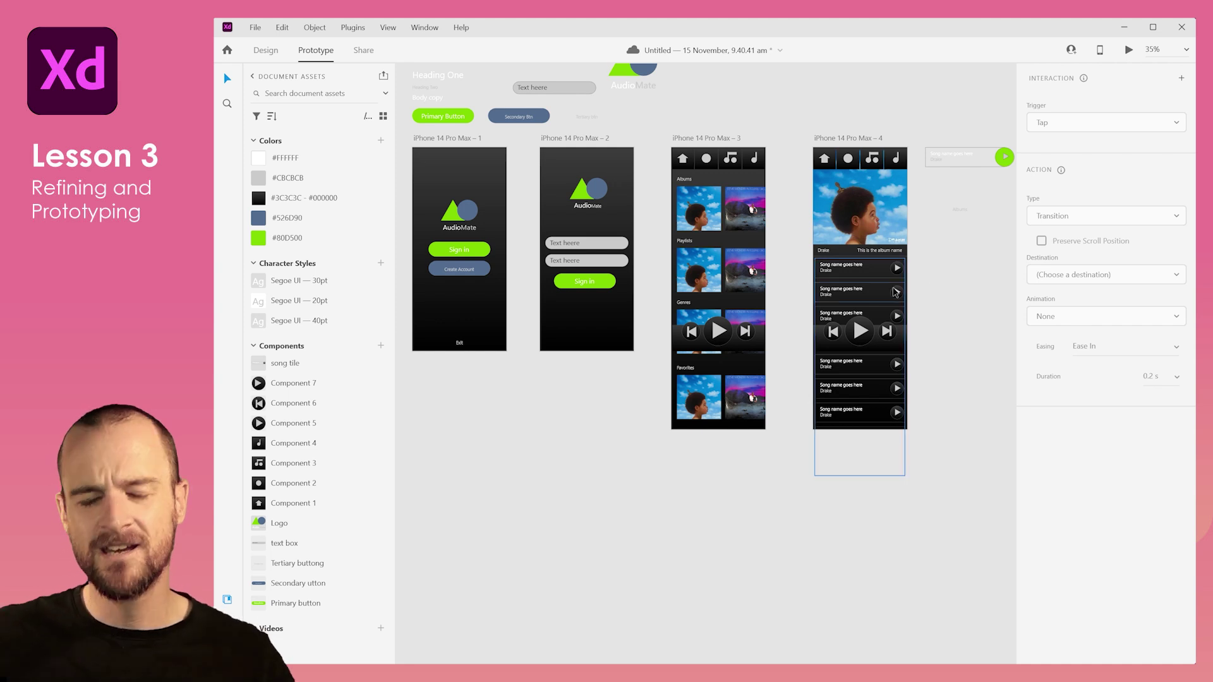
Review the prototype connections of the four artboards one after another
left_click(706, 239)
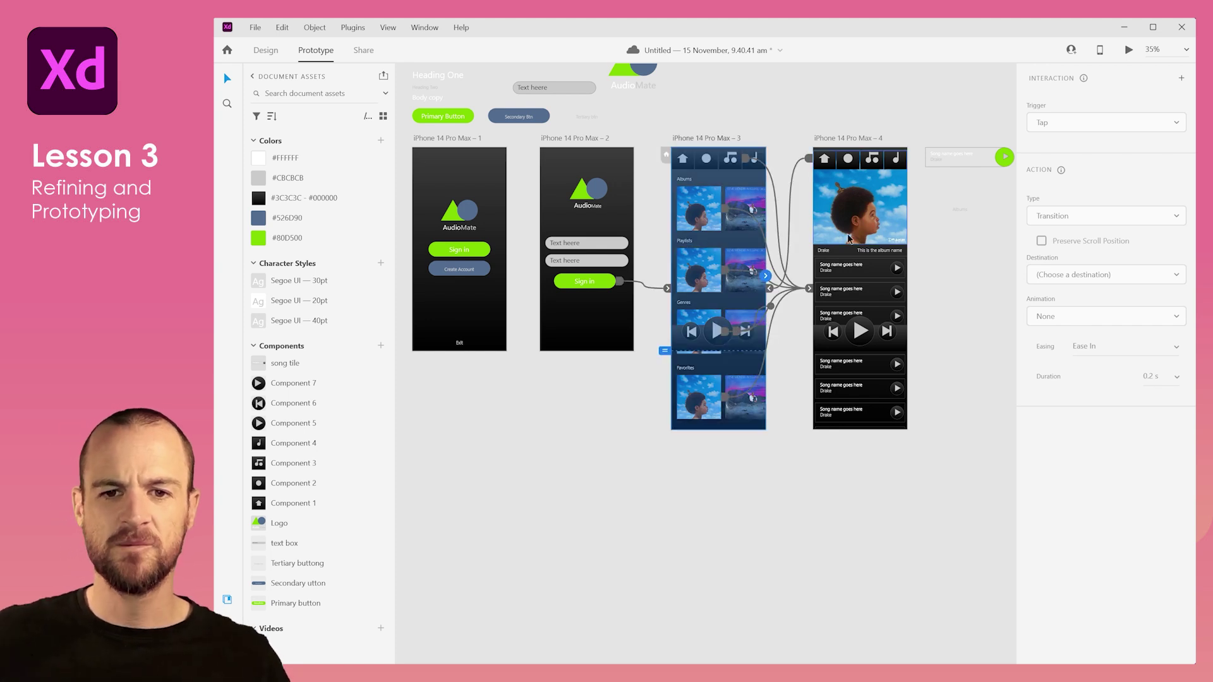
left_click(868, 229)
left_click(597, 228)
left_click(470, 216)
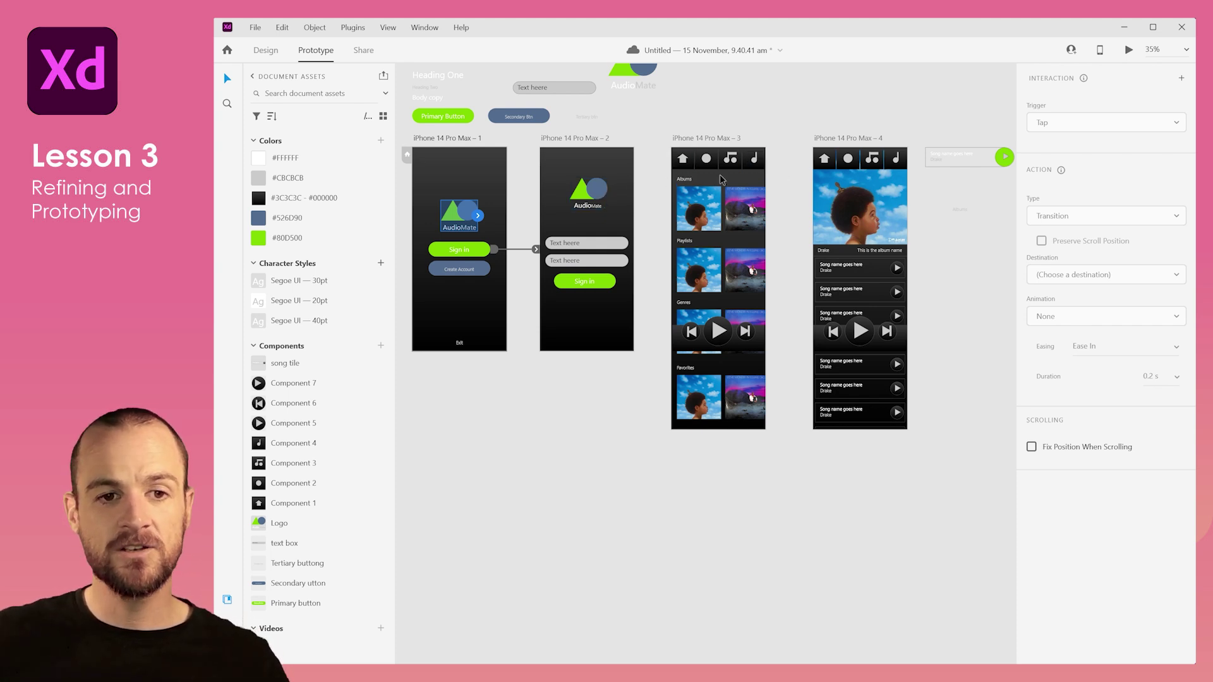
left_click(447, 184)
Preview the prototype from iPhone 14 Pro Max – 1, go through both Sign in buttons, and scroll the music home screen
left_click(273, 46)
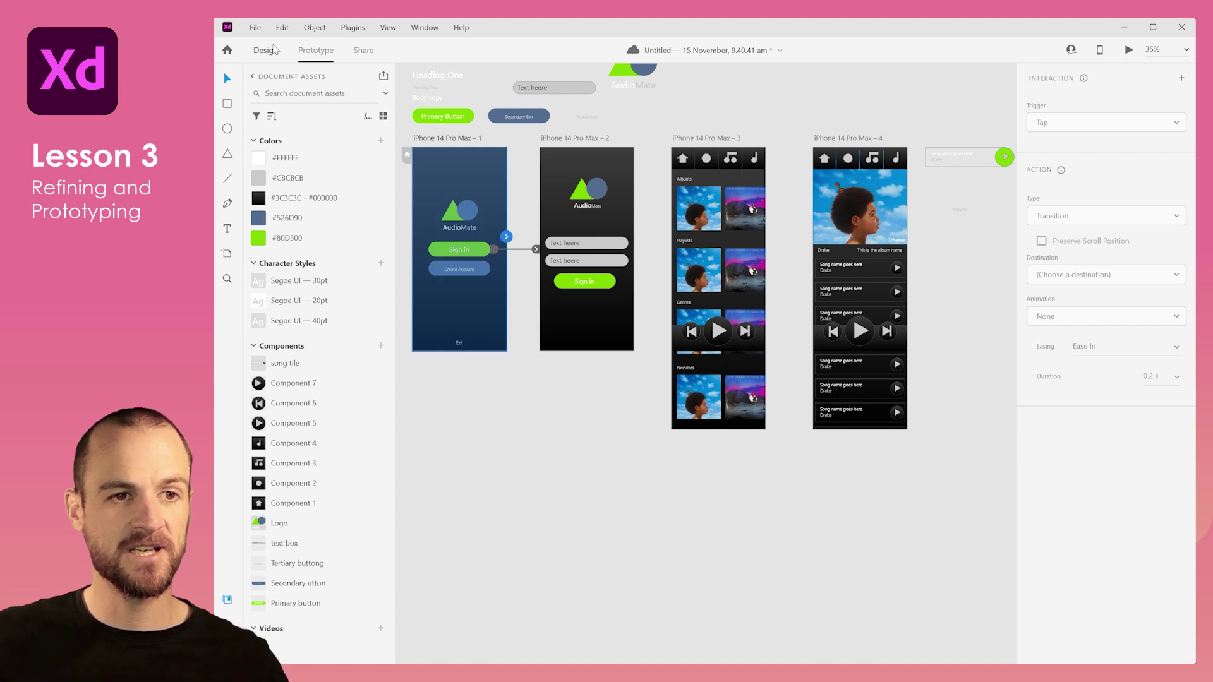
left_click(446, 139)
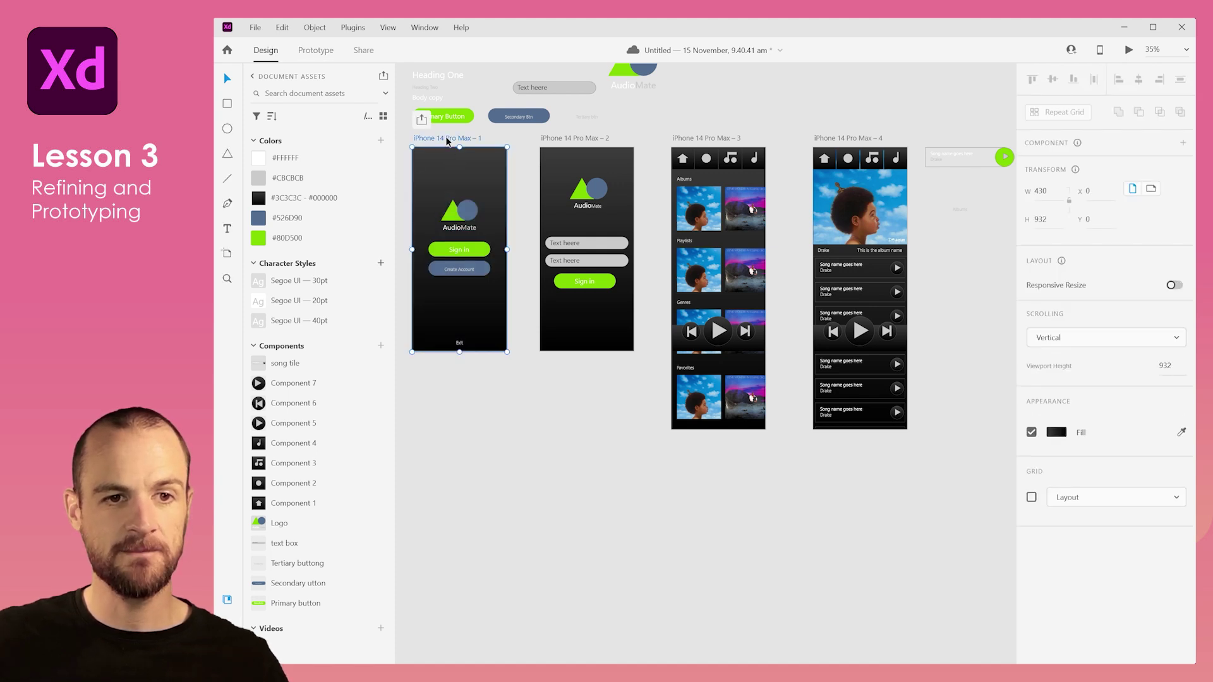
left_click(1130, 49)
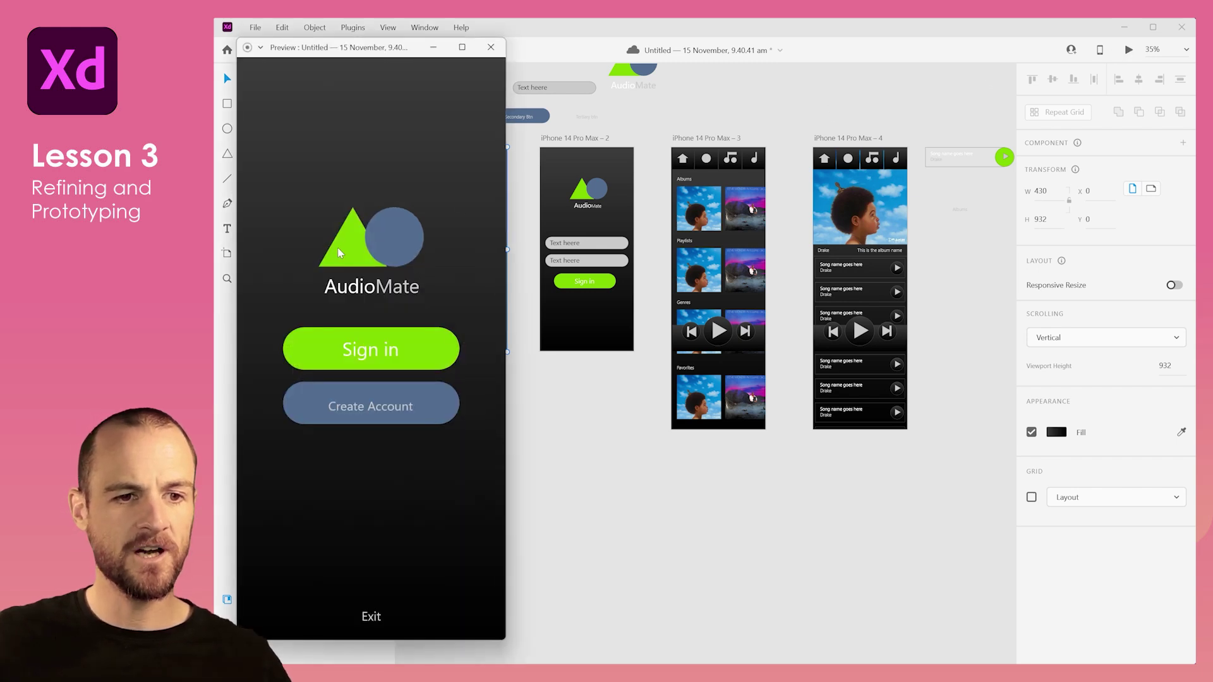
left_click(359, 352)
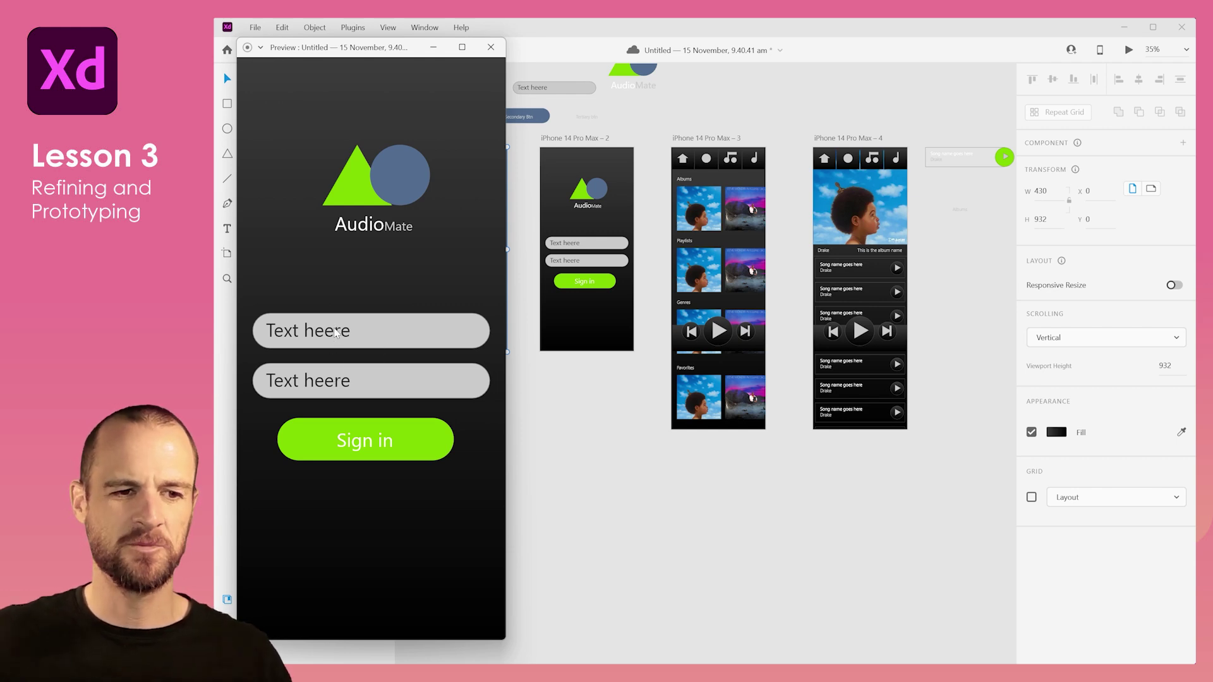
left_click(346, 445)
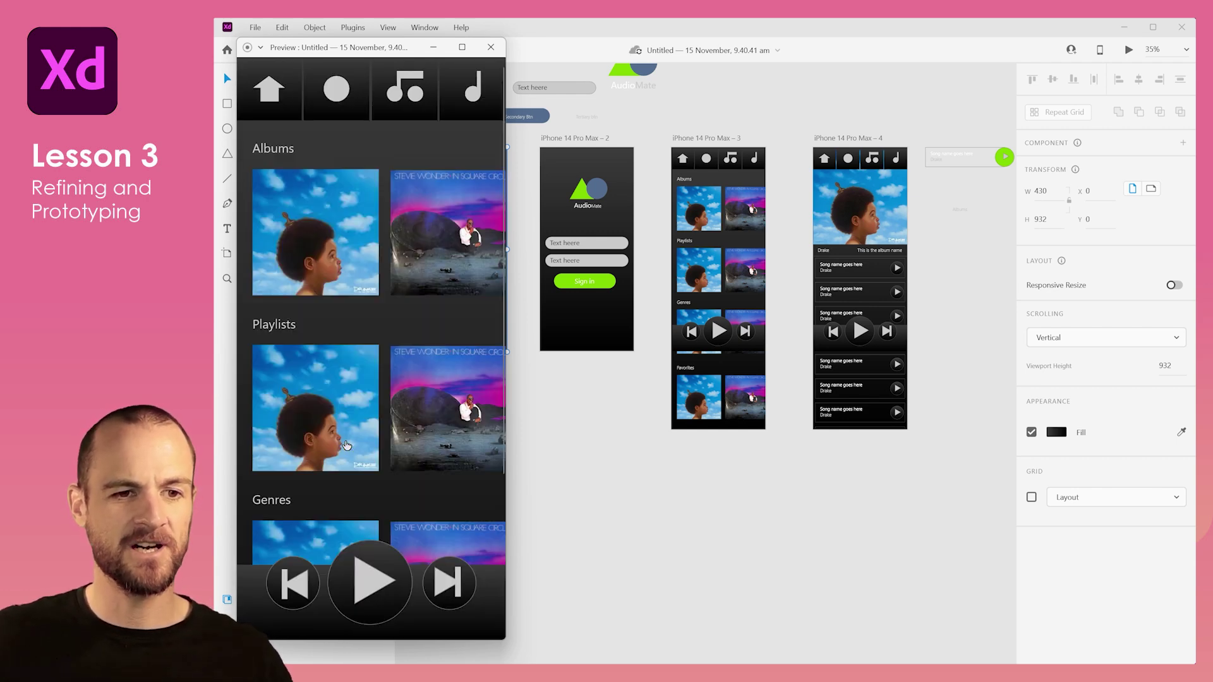
scroll(395, 387, "down", 3)
scroll(395, 387, "up", 3)
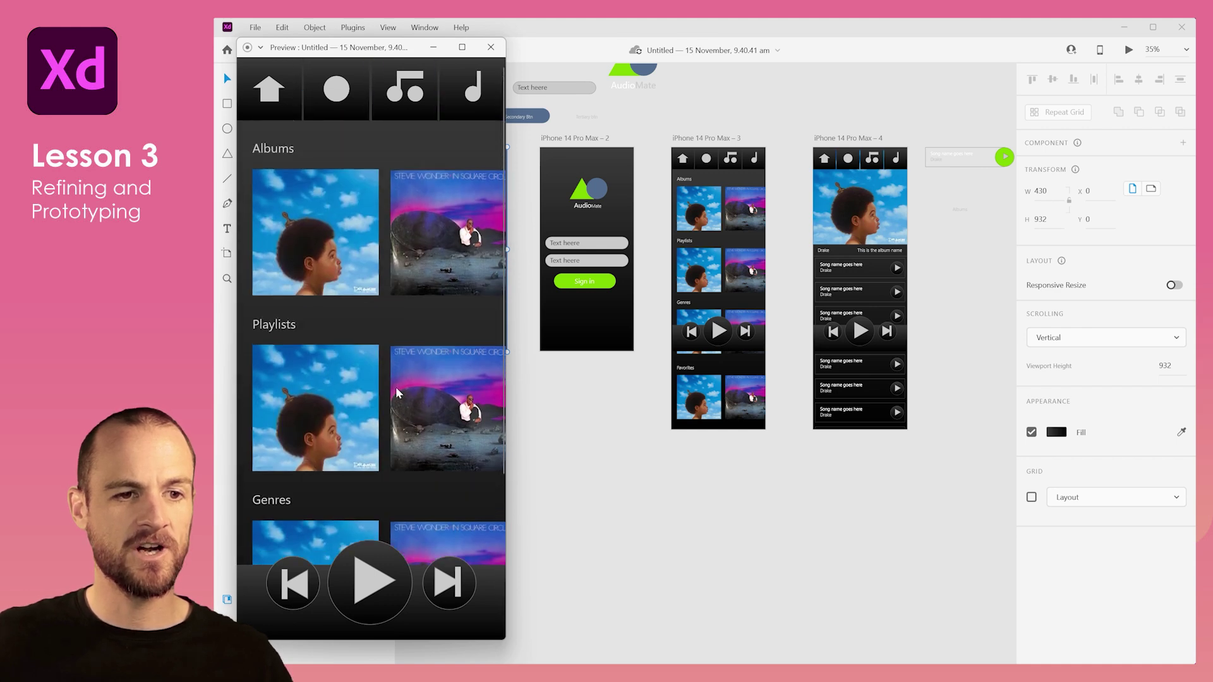
mouse_move(469, 241)
left_mouse_down()
mouse_move(256, 241)
mouse_move(462, 241)
left_mouse_up()
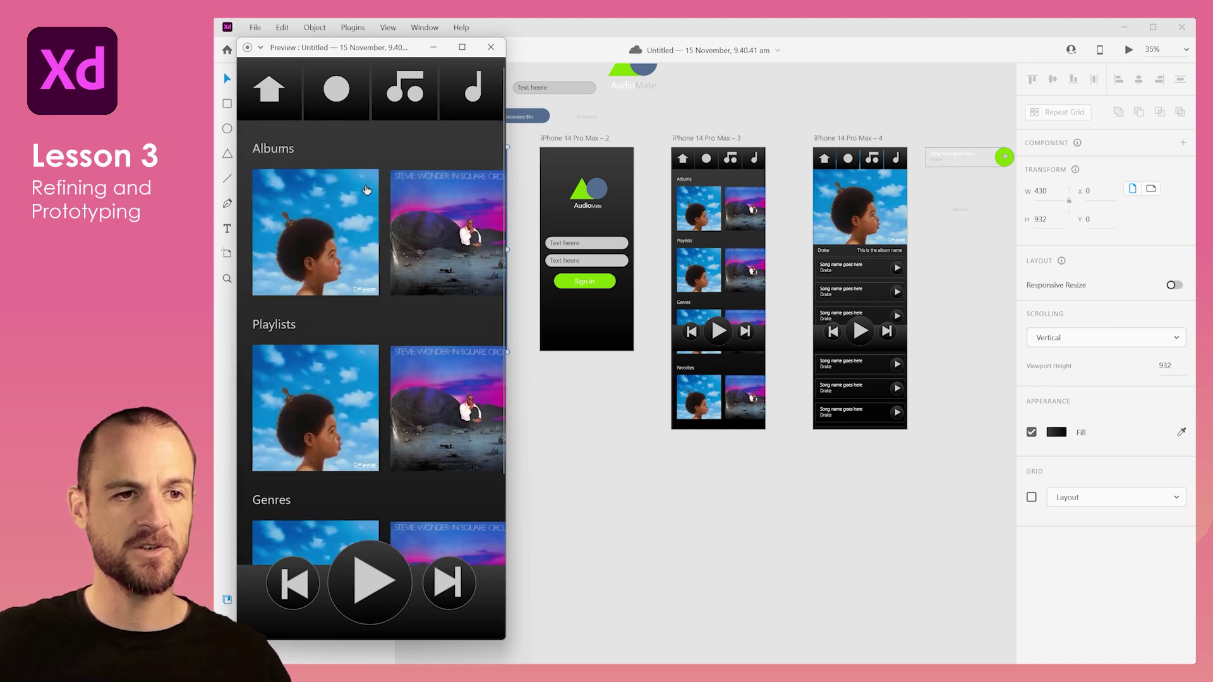
Test opening an album, scrolling its songs and returning home in the preview, swipe the Albums row, and close the preview
left_click(320, 253)
scroll(351, 434, "down", 2)
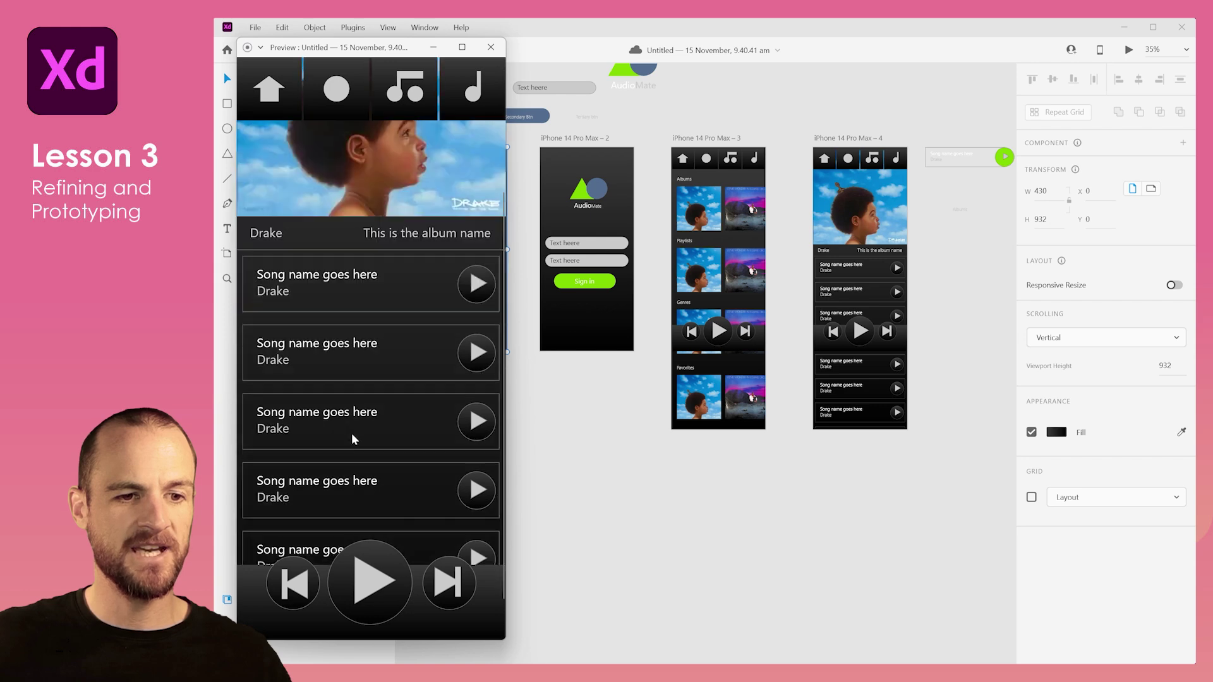
scroll(351, 434, "down", 2)
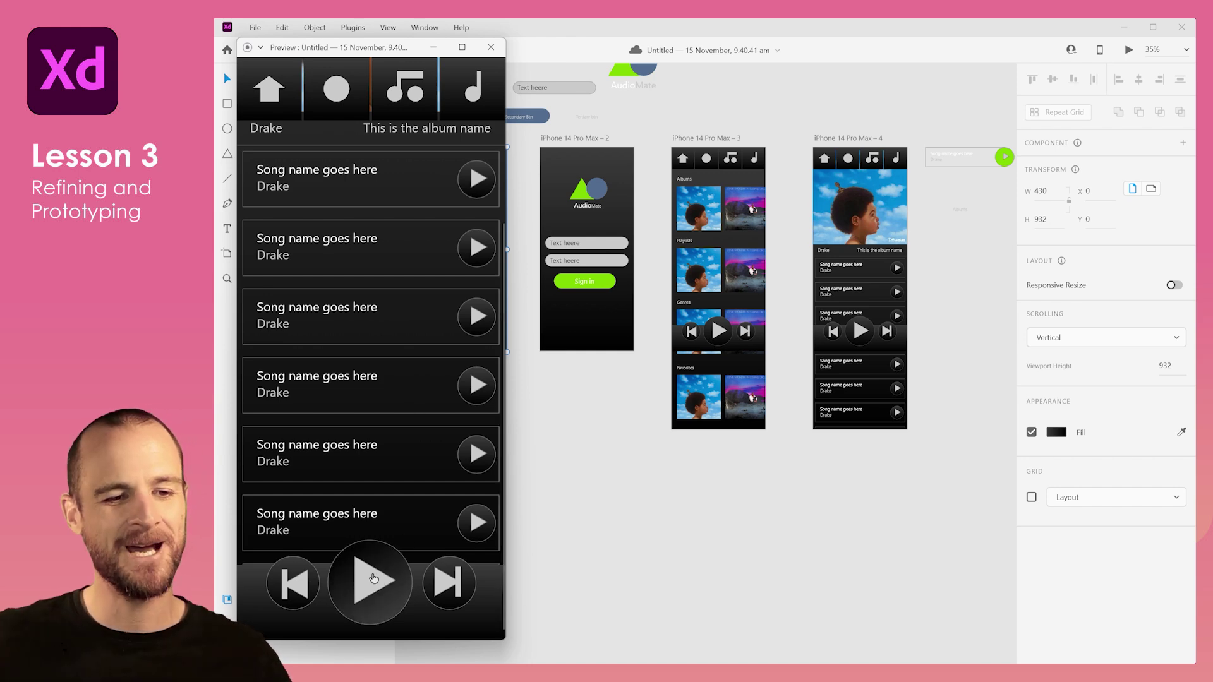
scroll(422, 353, "up", 4)
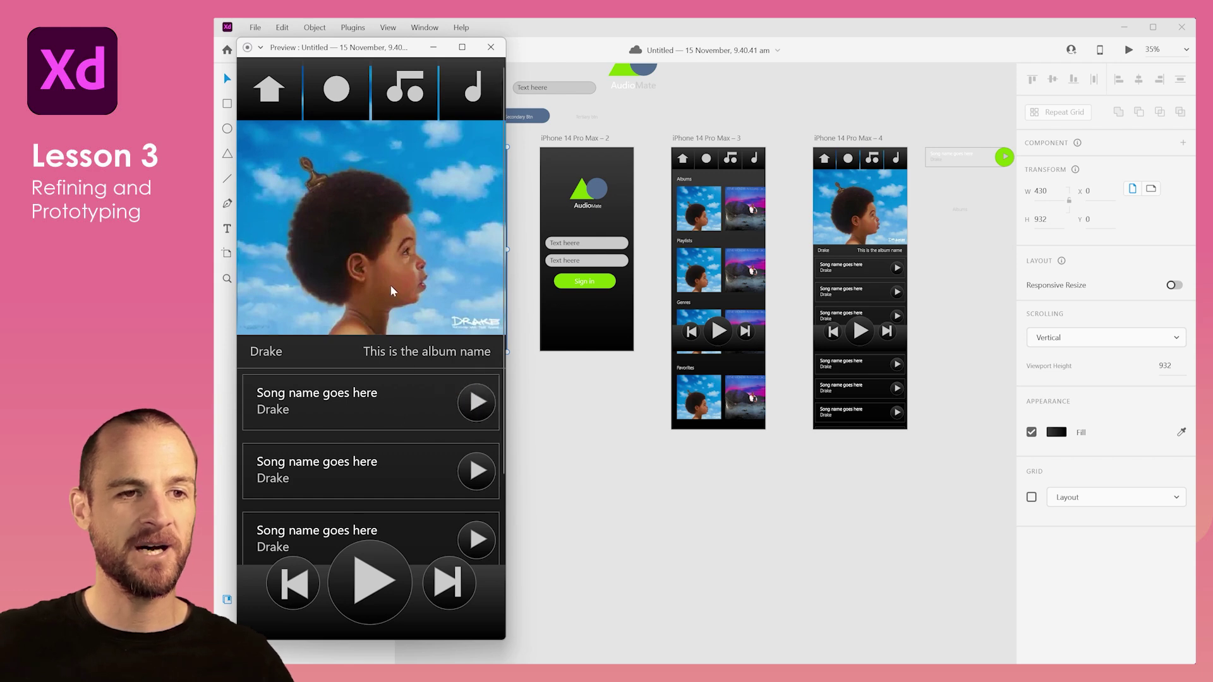
left_click(281, 96)
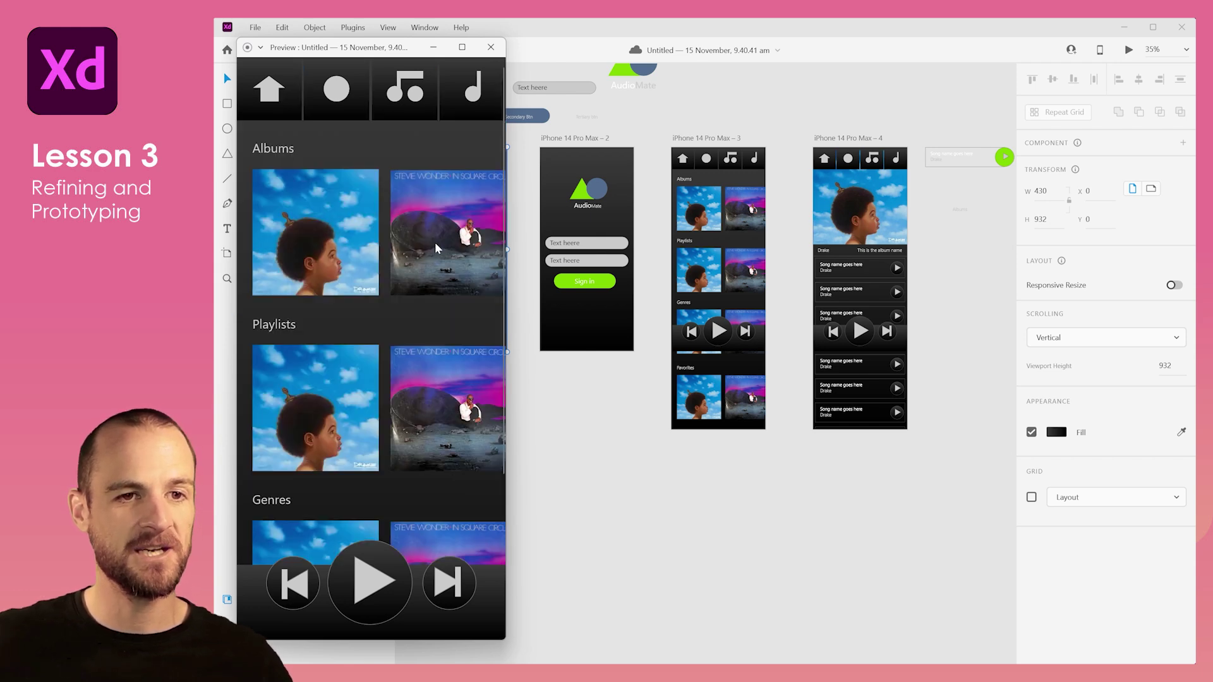
left_click_drag(434, 241, 386, 268)
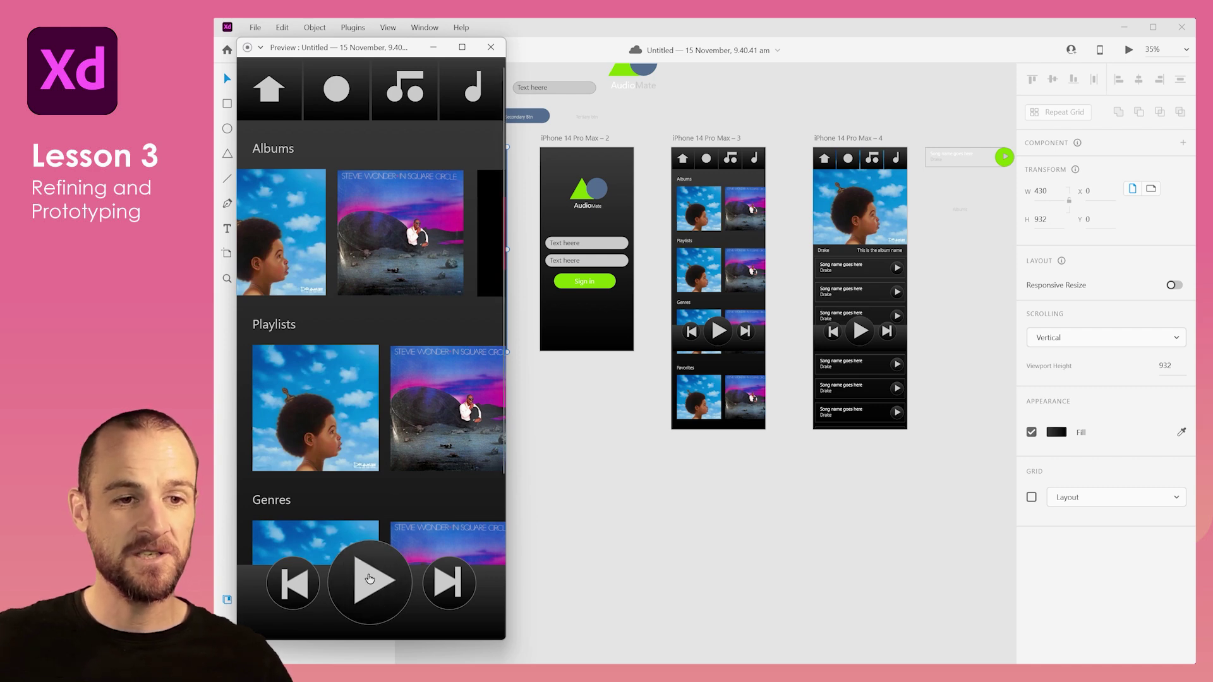
left_click(491, 49)
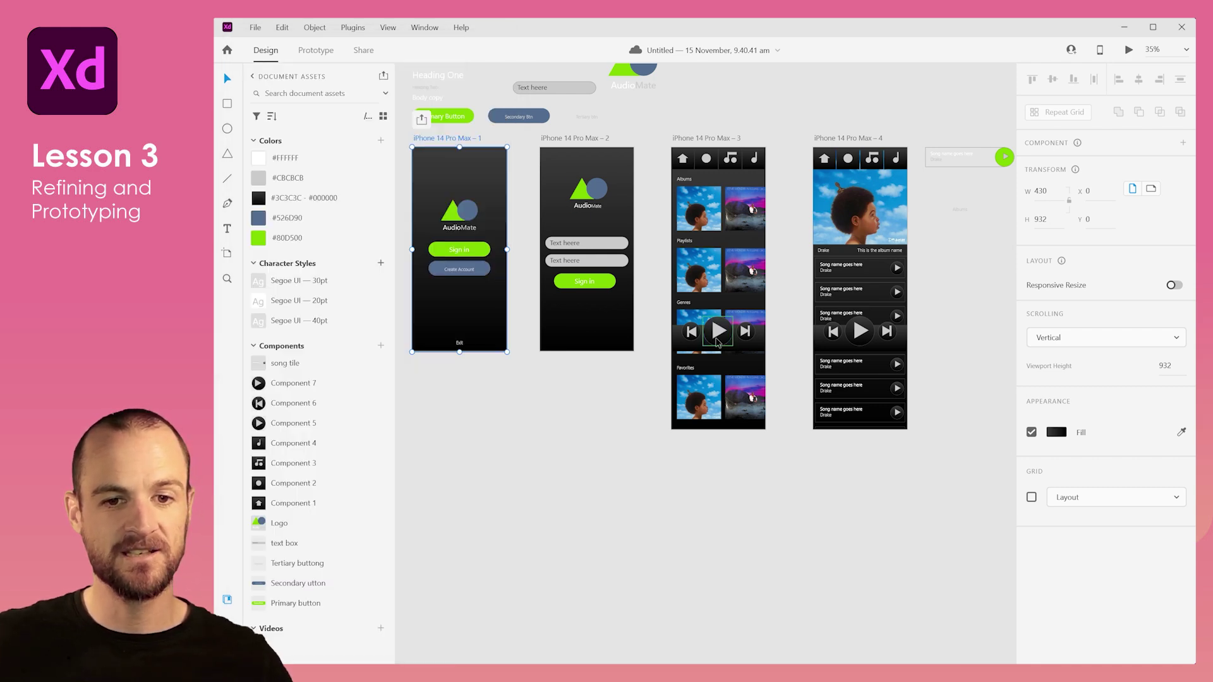
Link the play button on iPhone 14 Pro Max – 3 to artboard 4 in prototype mode
double_click(719, 332)
left_click(316, 51)
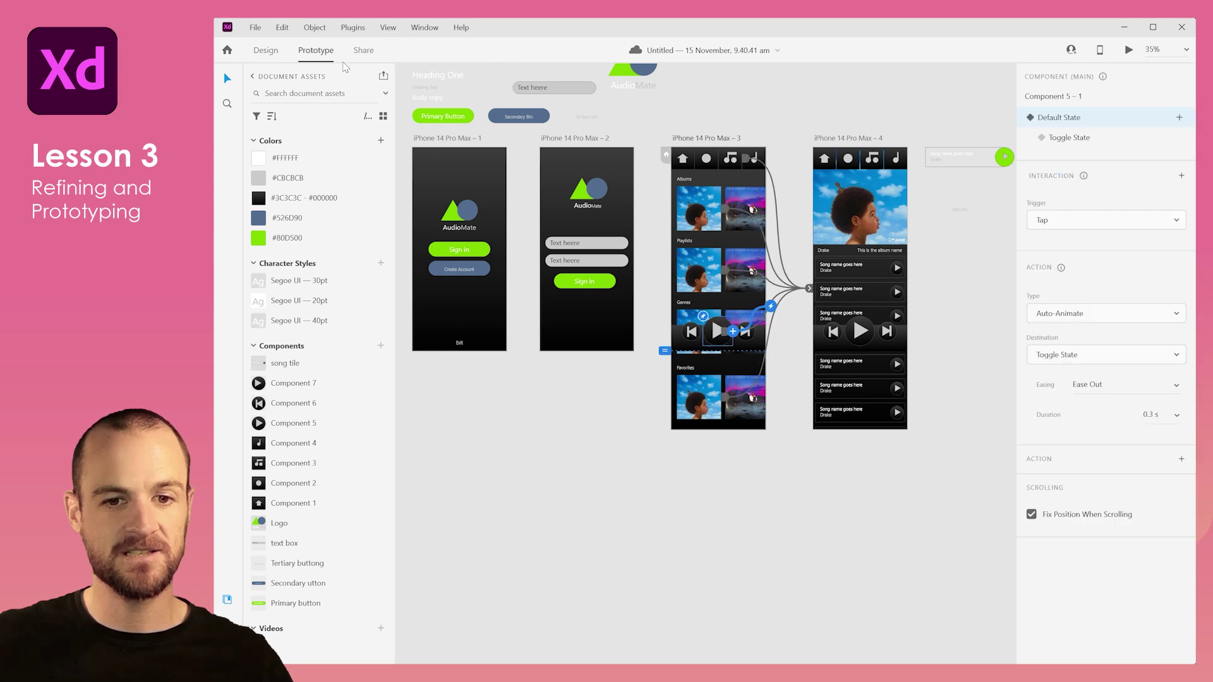
left_click_drag(768, 309, 840, 354)
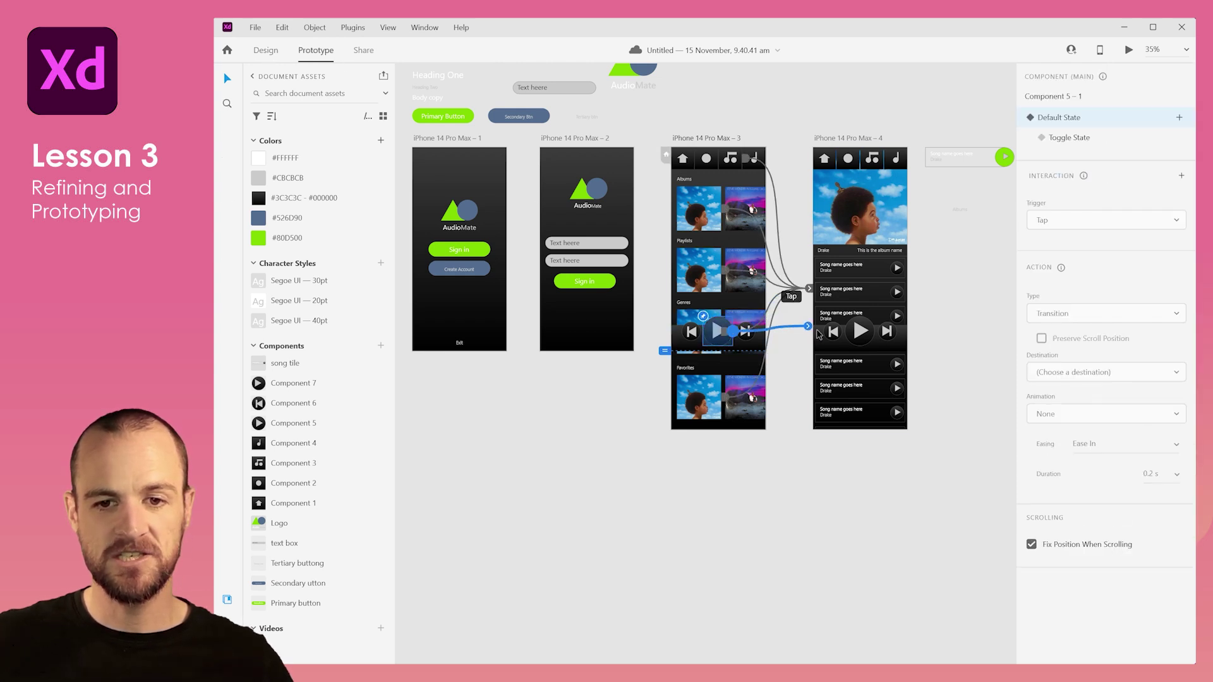
left_click(791, 404)
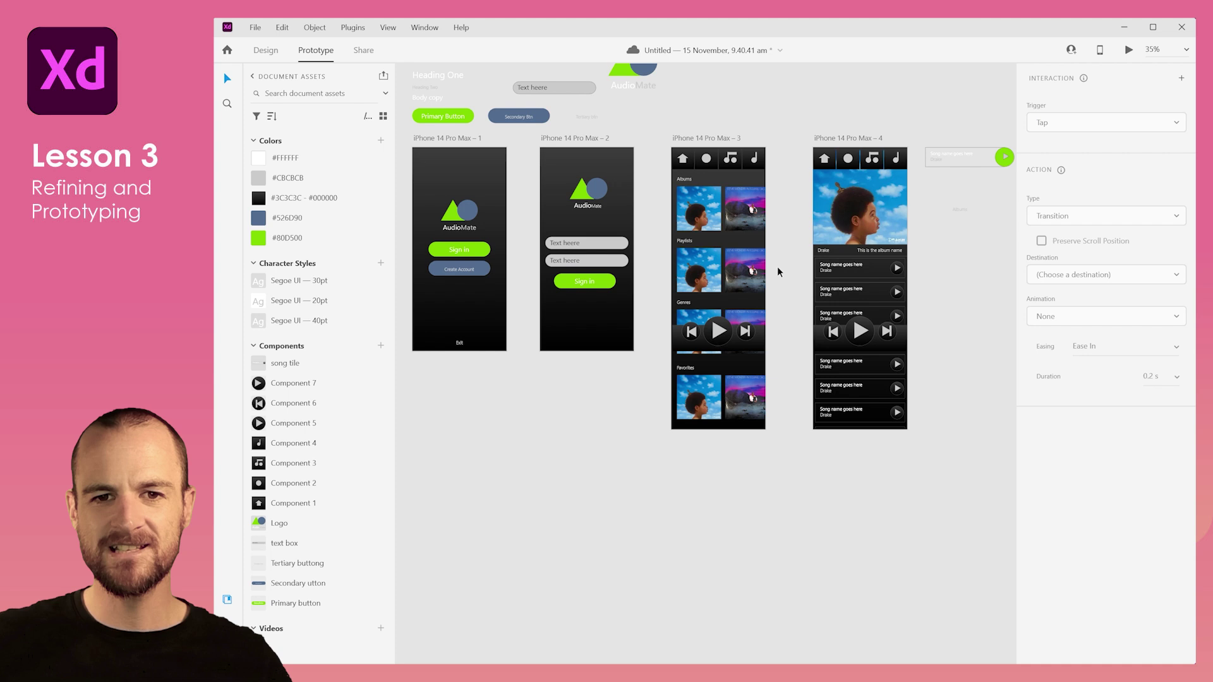
Check the transition animation options for the double-note icon's link on iPhone 14 Pro Max – 3, leaving the animation at None
left_click(715, 137)
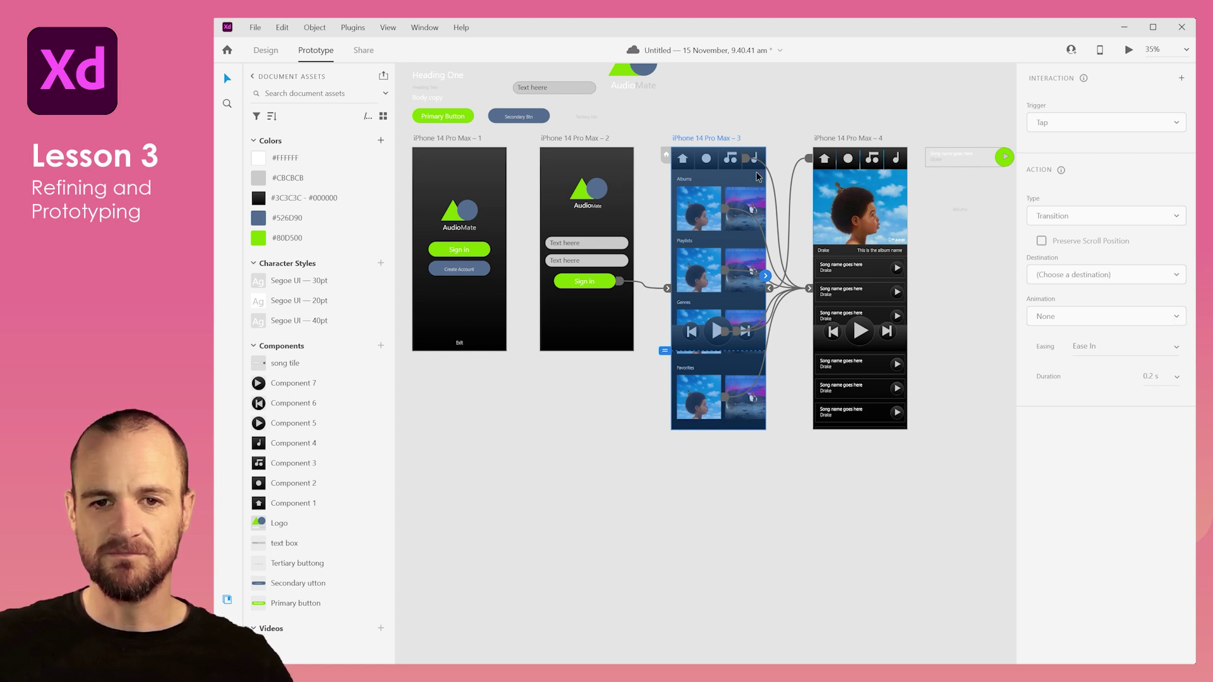
left_click(733, 157)
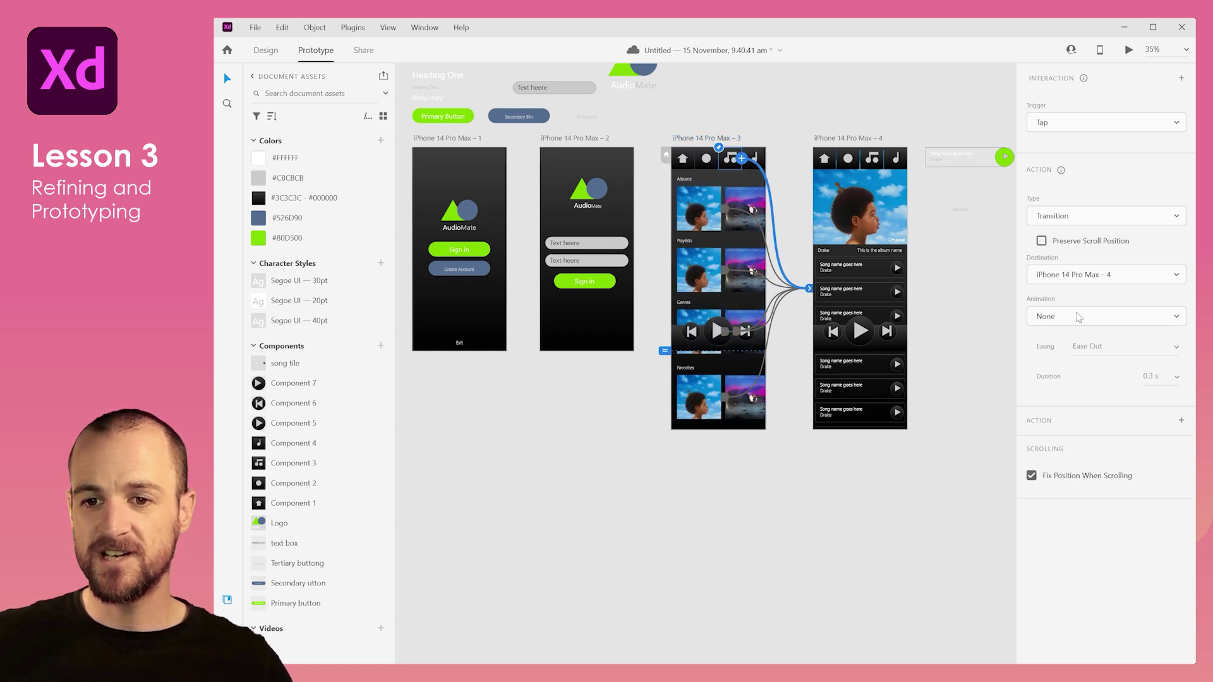
left_click(1078, 316)
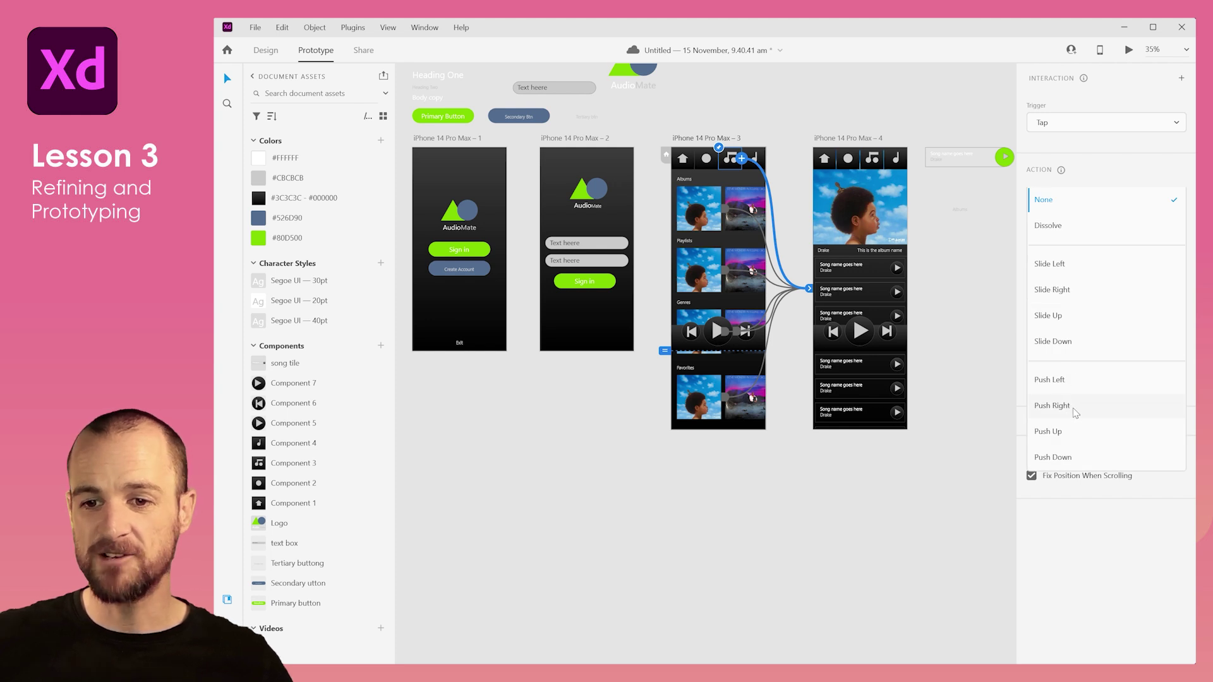
left_click(1041, 584)
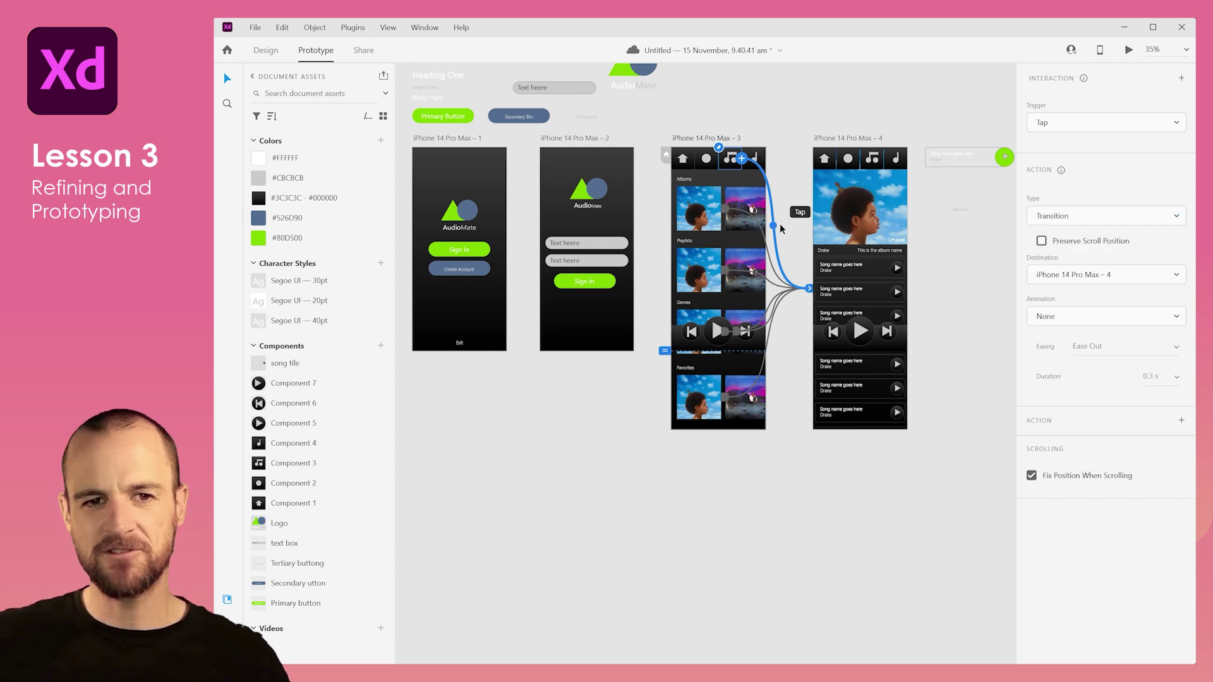
Review the prototype connections of iPhone 14 Pro Max – 1 and iPhone 14 Pro Max – 2
left_click(434, 137)
scroll(578, 205, "up", 3)
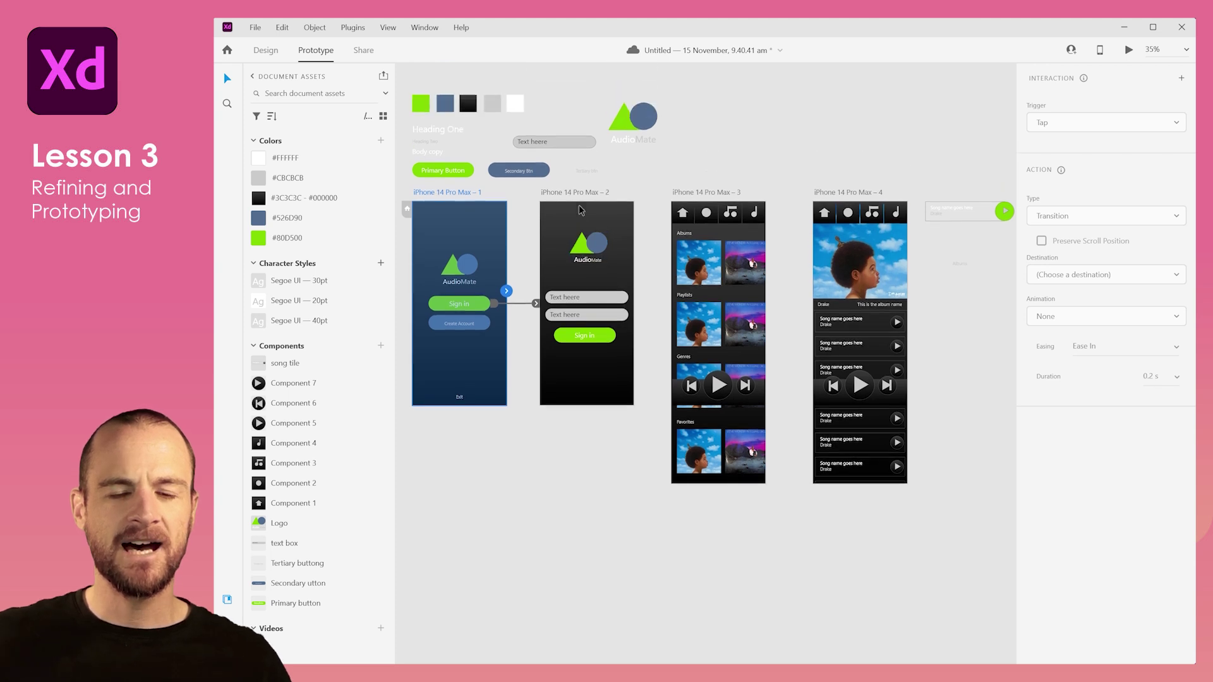
left_click_drag(658, 321, 709, 318)
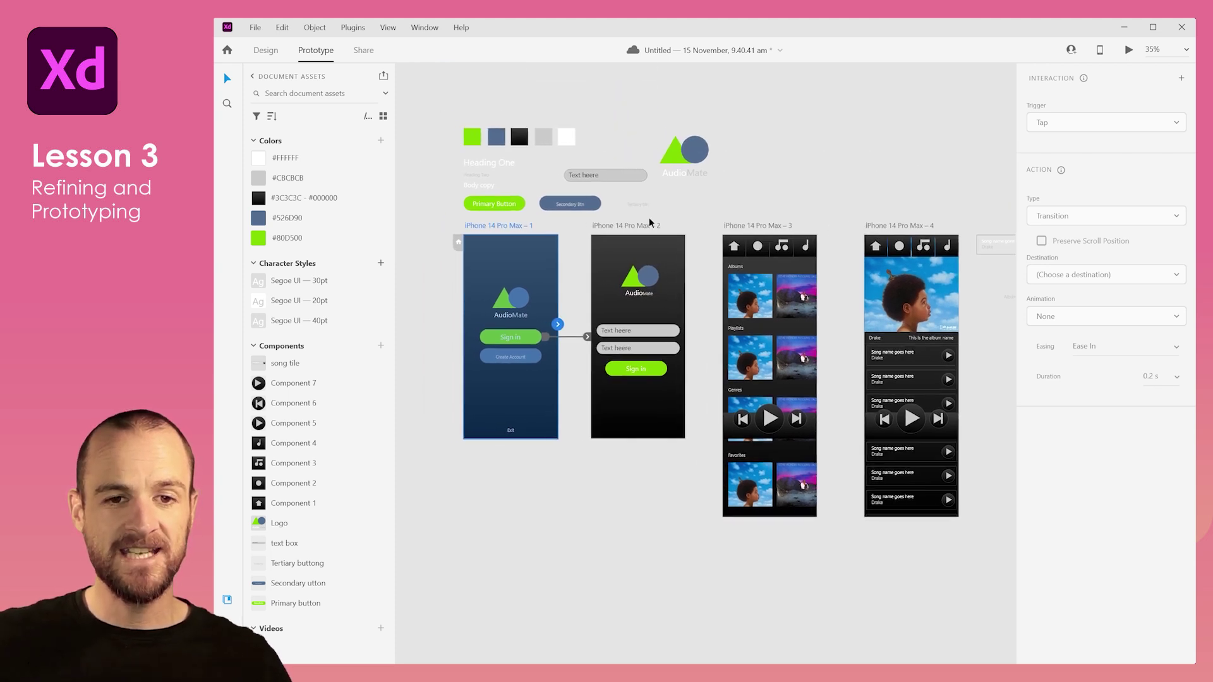
left_click(631, 226)
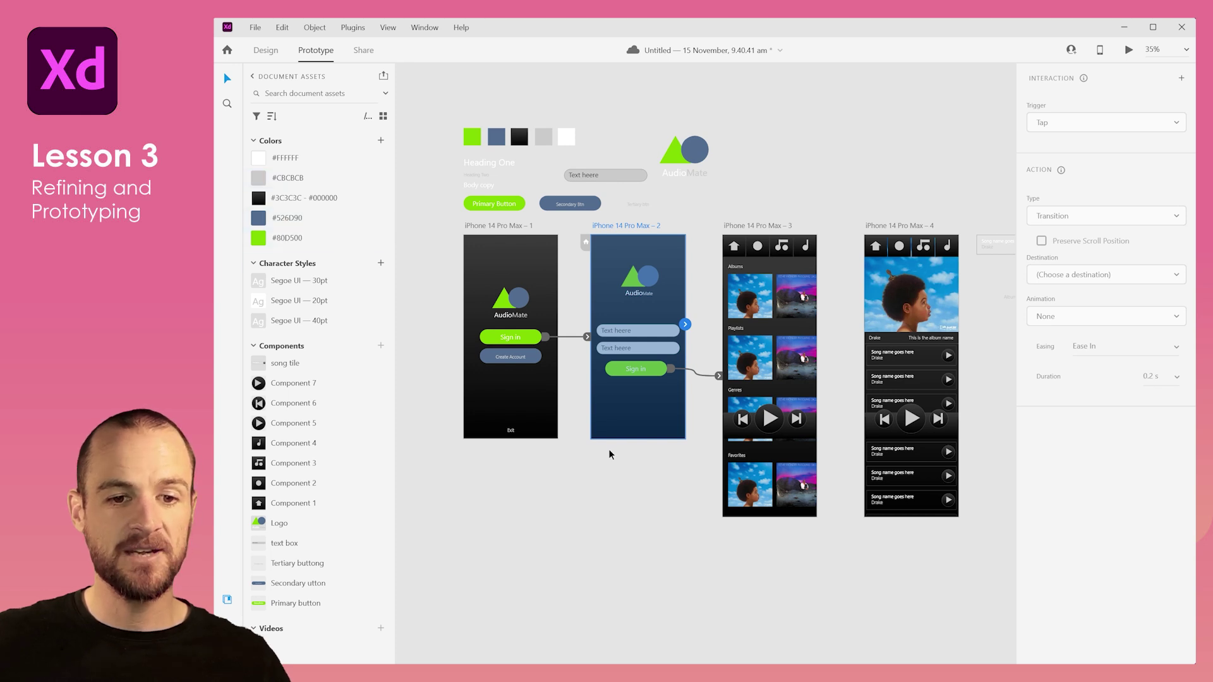
left_click(599, 466)
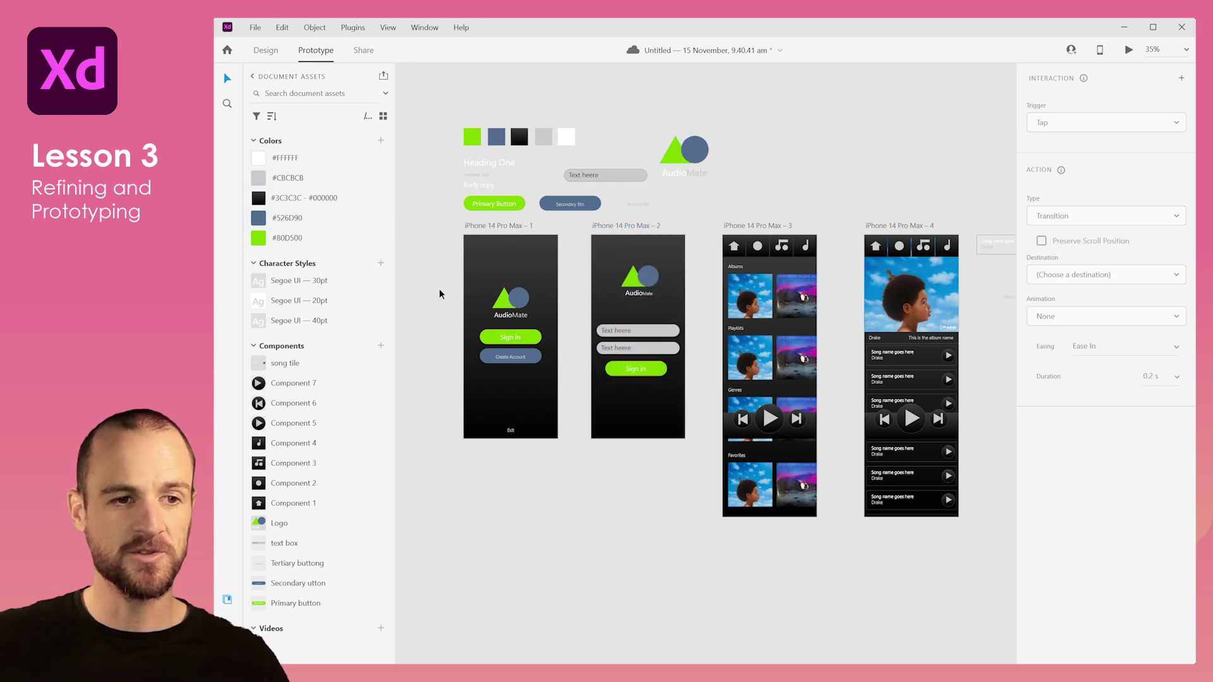
Edit the green document colour #80D500 and change it to turquoise #00C6D5
right_click(263, 240)
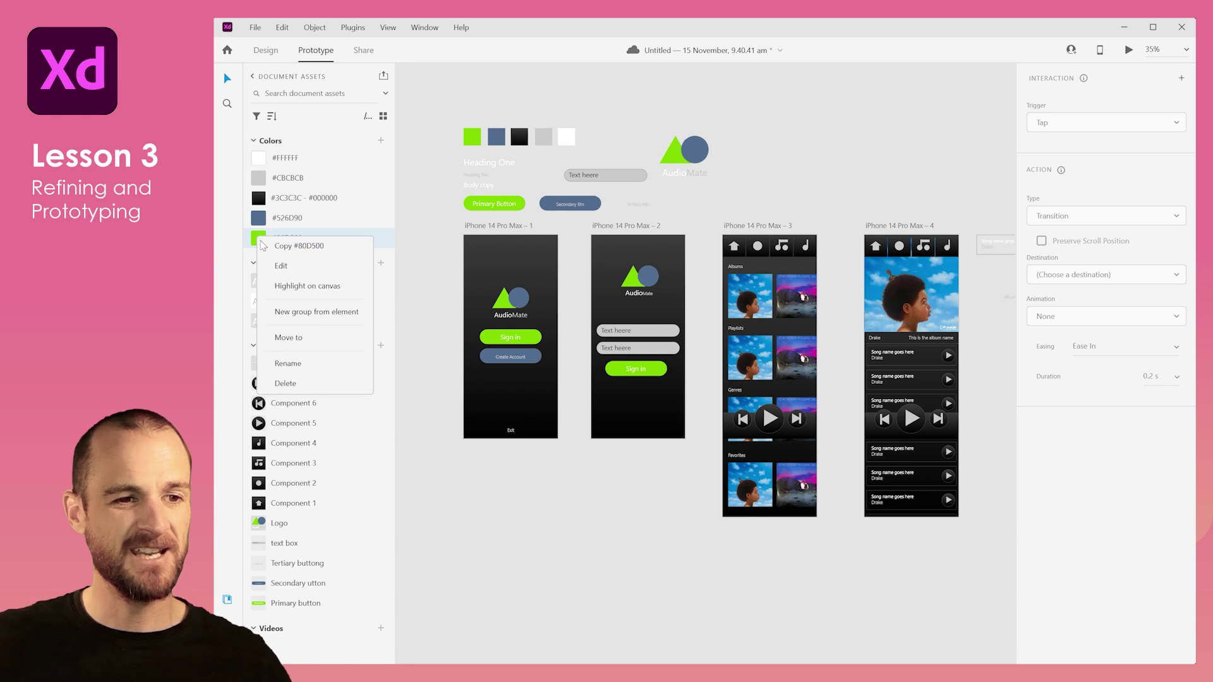
left_click(283, 260)
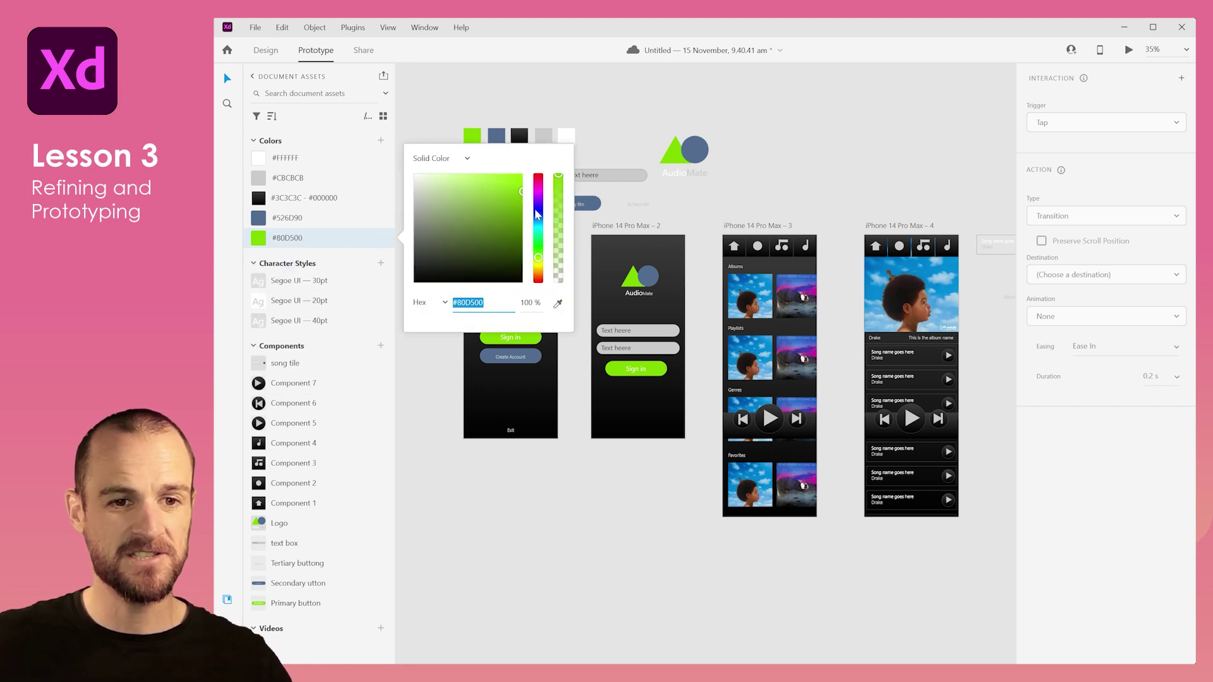
mouse_move(539, 214)
left_mouse_down()
mouse_move(538, 201)
mouse_move(538, 229)
left_mouse_up()
left_click(645, 198)
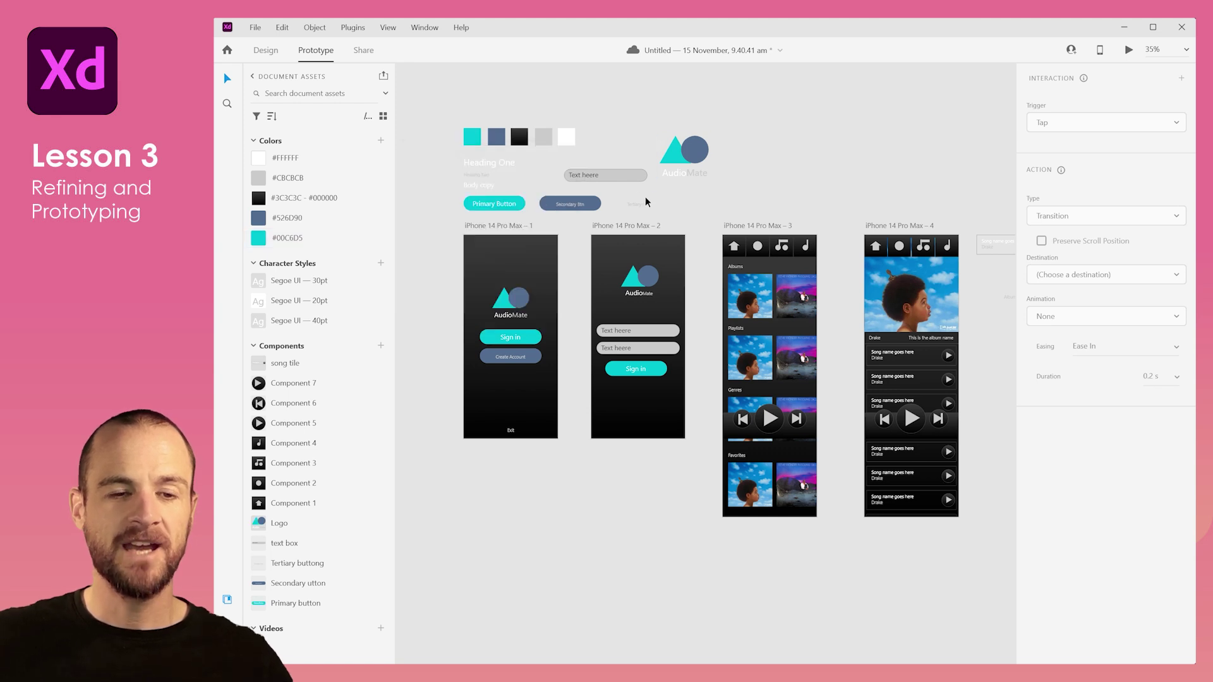
Change the black gradient document colour to a solid dark blue, #114170
right_click(260, 200)
left_click(285, 209)
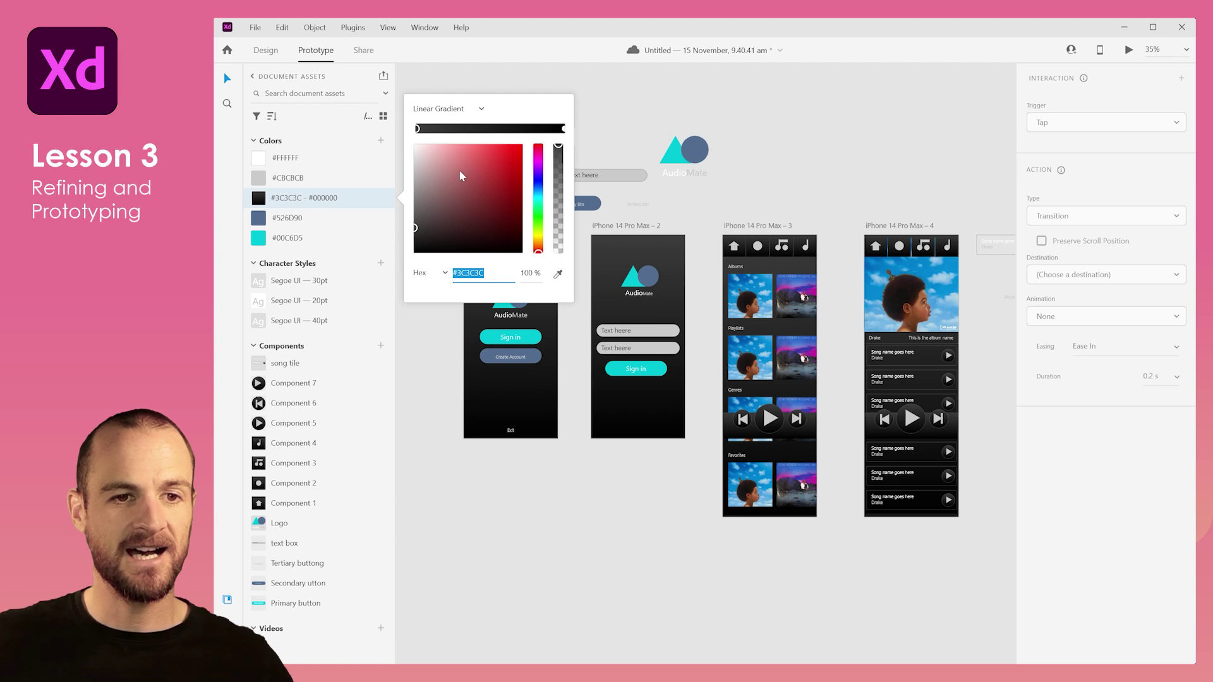
left_click(482, 110)
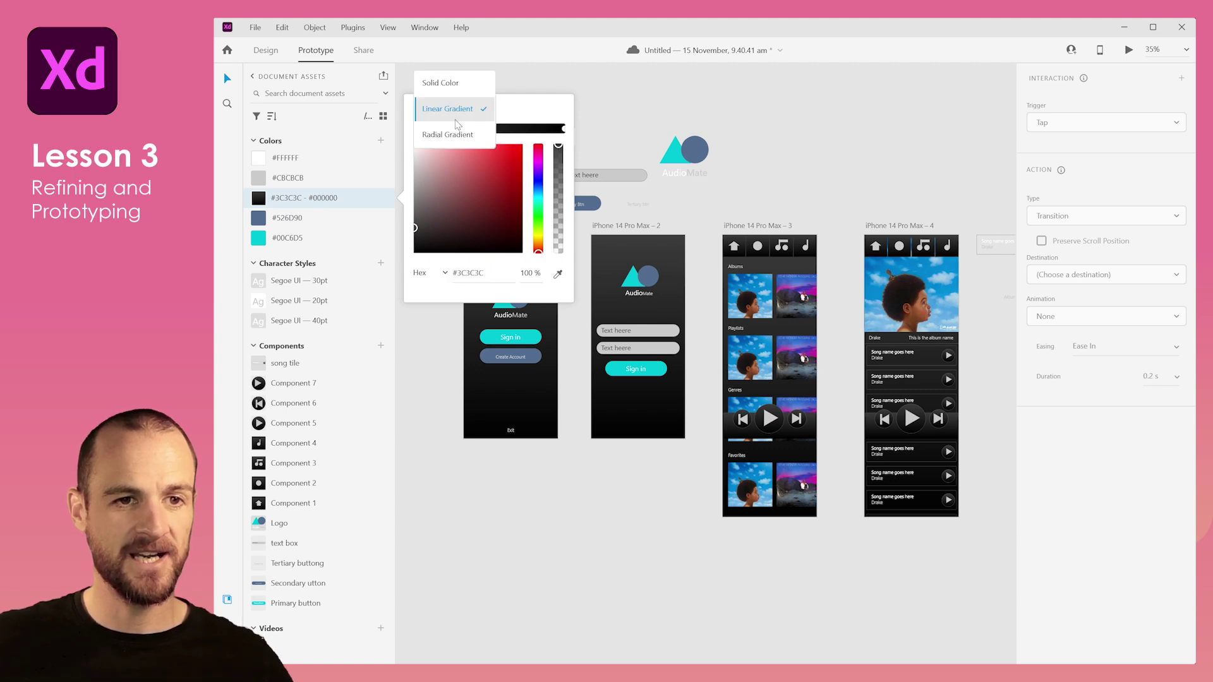
left_click(436, 81)
left_click(538, 180)
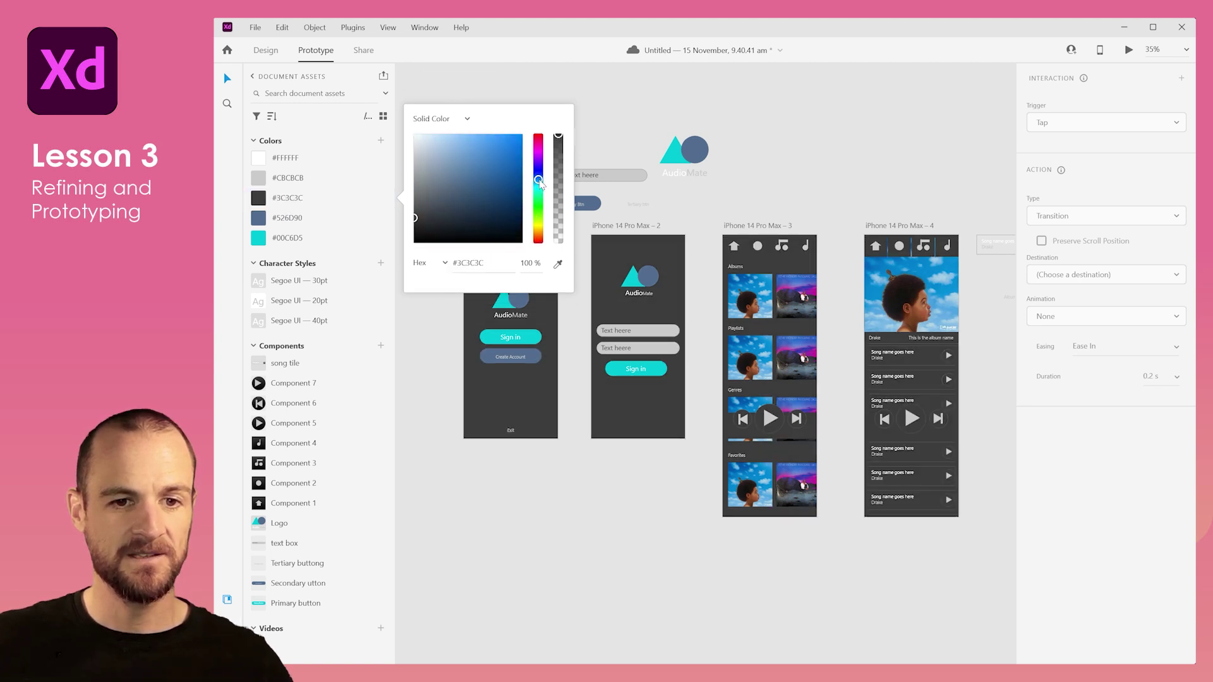
left_click_drag(490, 193, 507, 196)
left_click(687, 188)
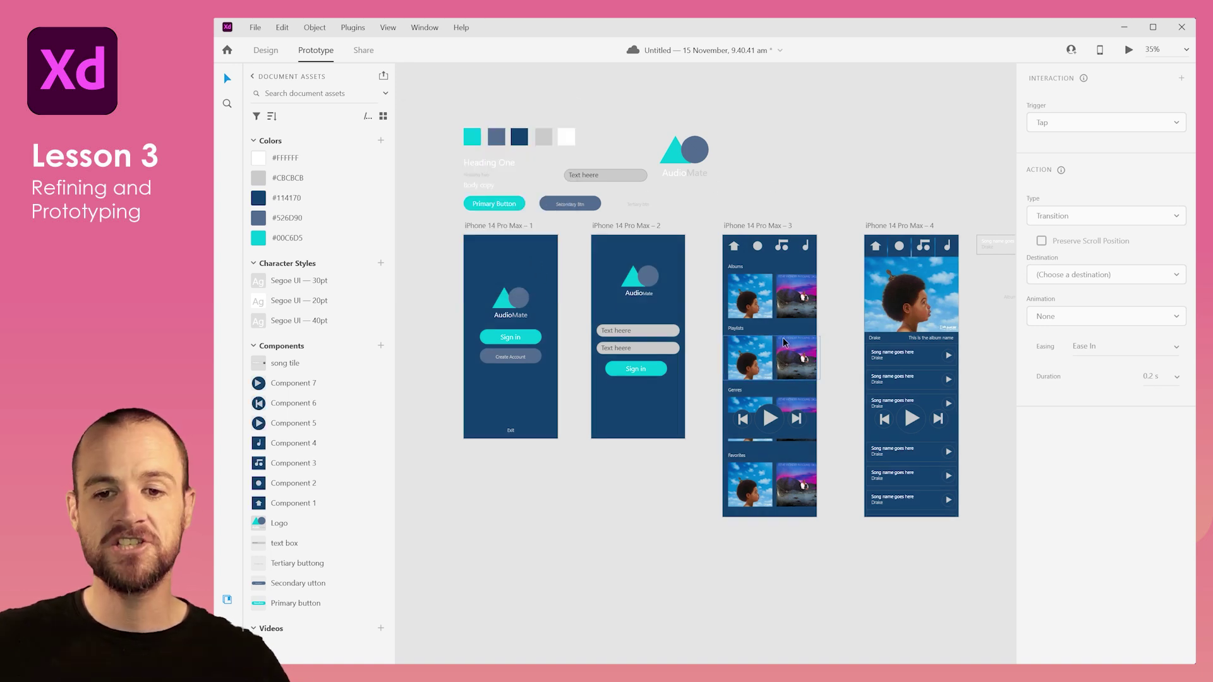
Preview the recoloured prototype from iPhone 14 Pro Max – 1, go through both Sign in buttons, and scroll the music home screen
left_click(498, 229)
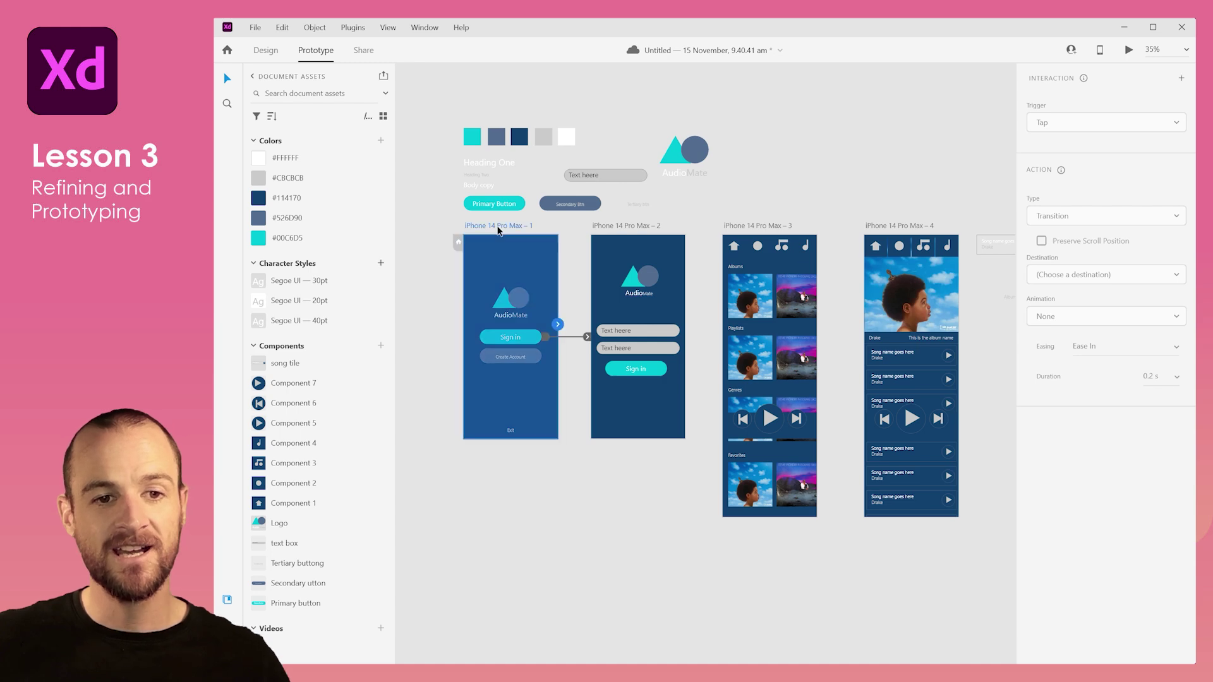
left_click(1128, 49)
left_click(377, 352)
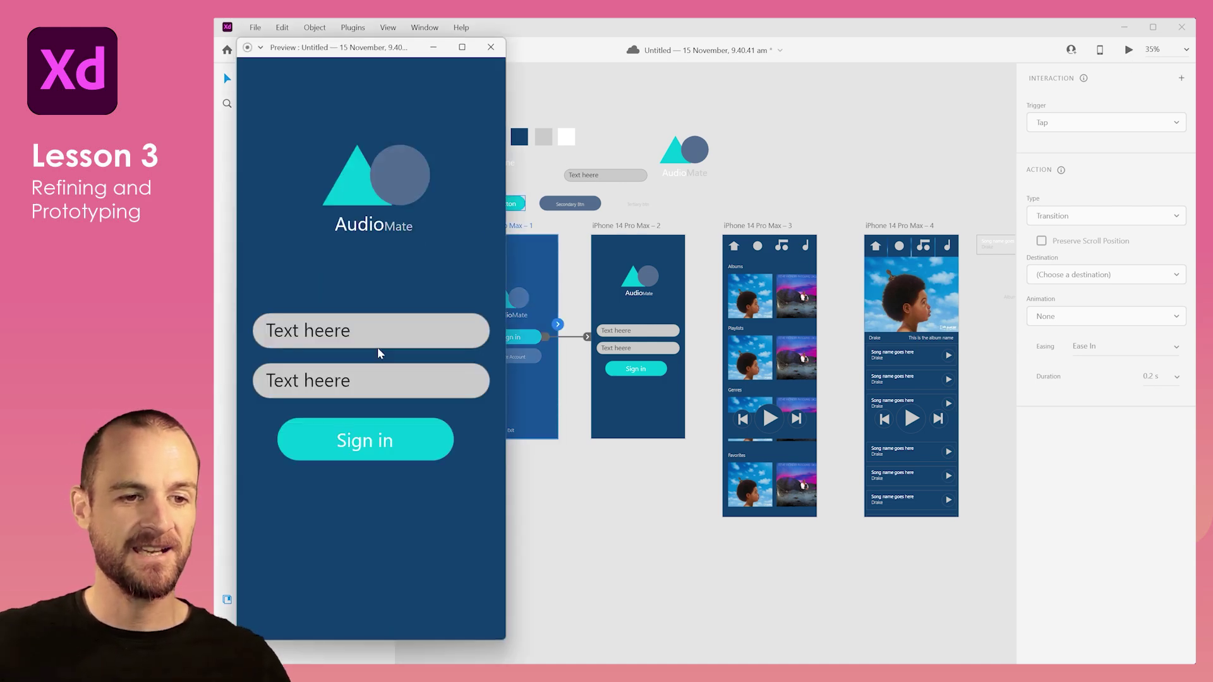
left_click(343, 436)
scroll(317, 238, "right", 2)
scroll(317, 238, "left", 2)
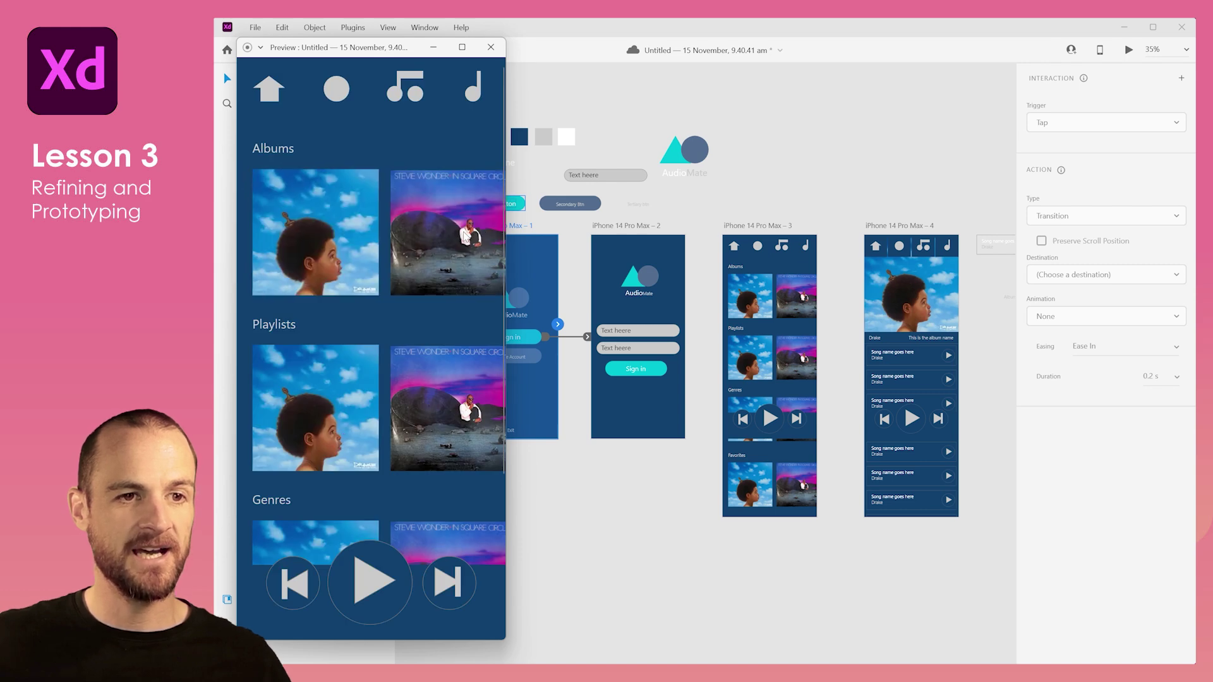
scroll(358, 214, "down", 2)
scroll(351, 211, "up", 2)
Open the first album in the preview, scroll its song list down and up, and close the preview
left_click(348, 211)
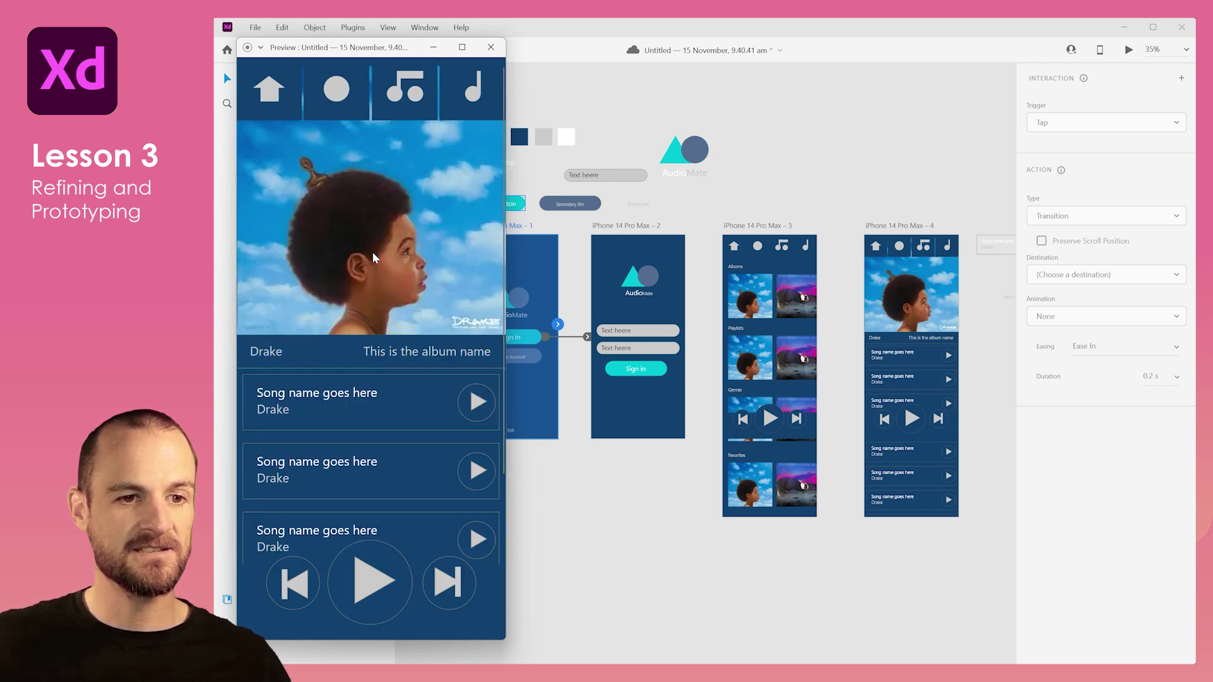
scroll(374, 335, "down", 3)
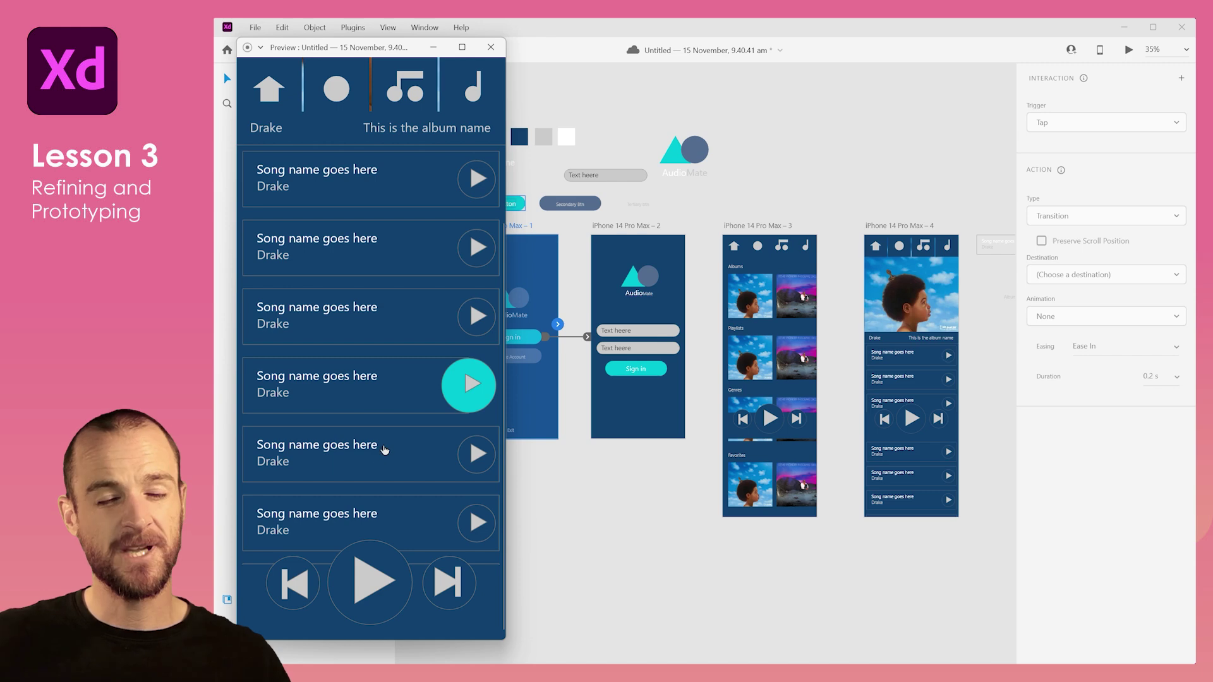
scroll(385, 447, "up", 2)
scroll(384, 445, "down", 3)
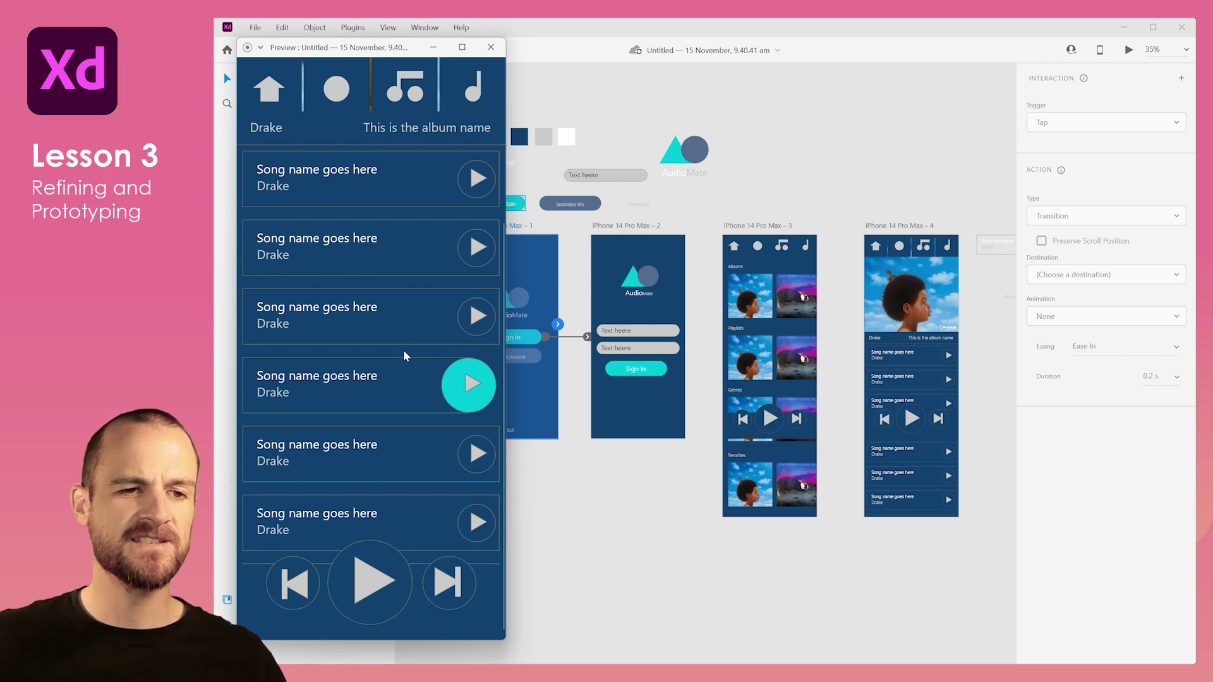
scroll(404, 341, "up", 3)
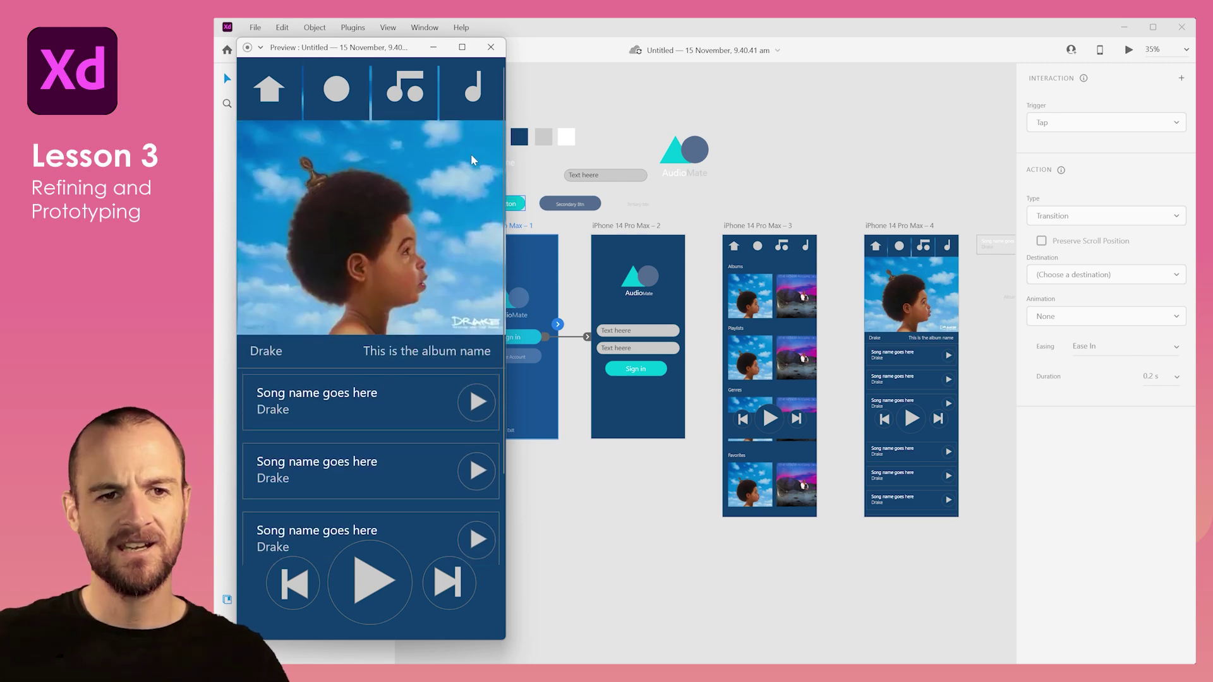
left_click(492, 46)
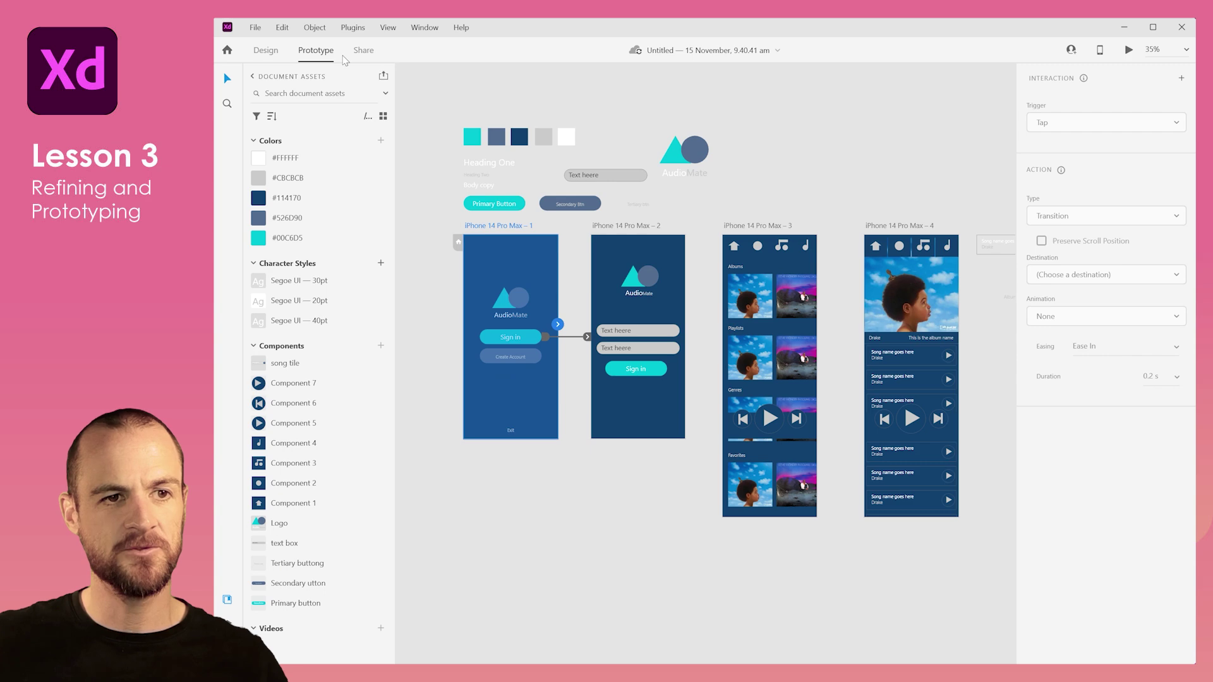
In design mode, inspect artboard 2's Sign in button and the state options of artboard 3's play button component, then deselect
left_click(270, 52)
left_click(638, 369)
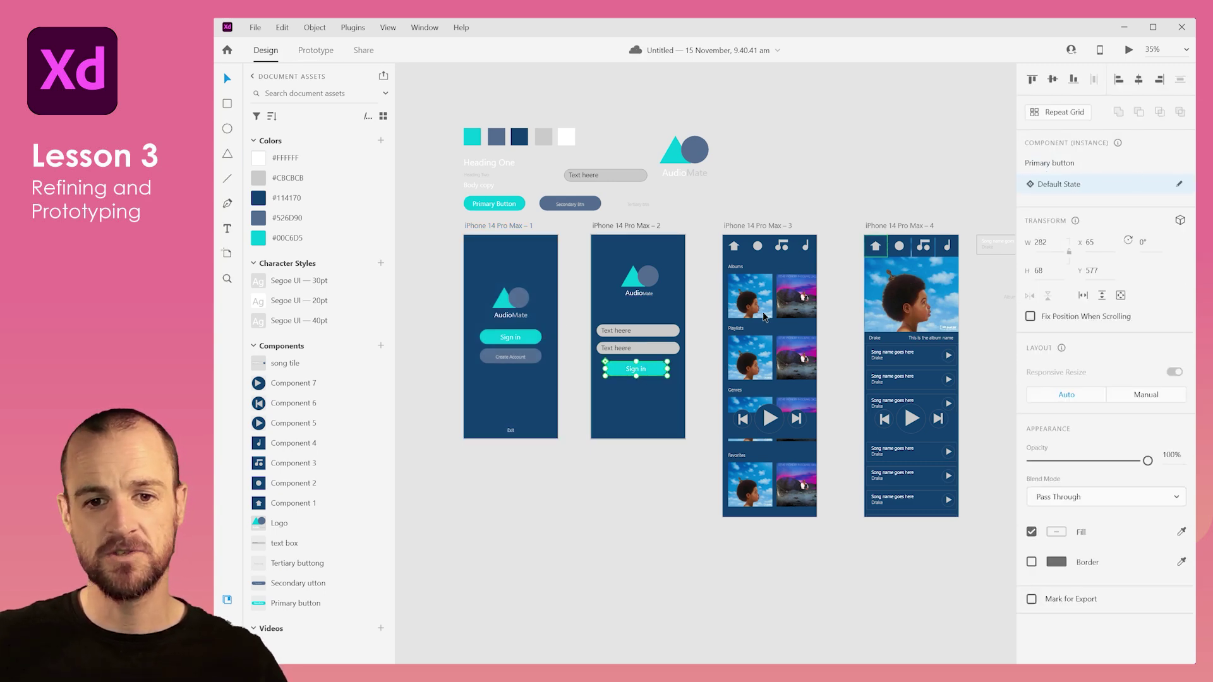
left_click(761, 404)
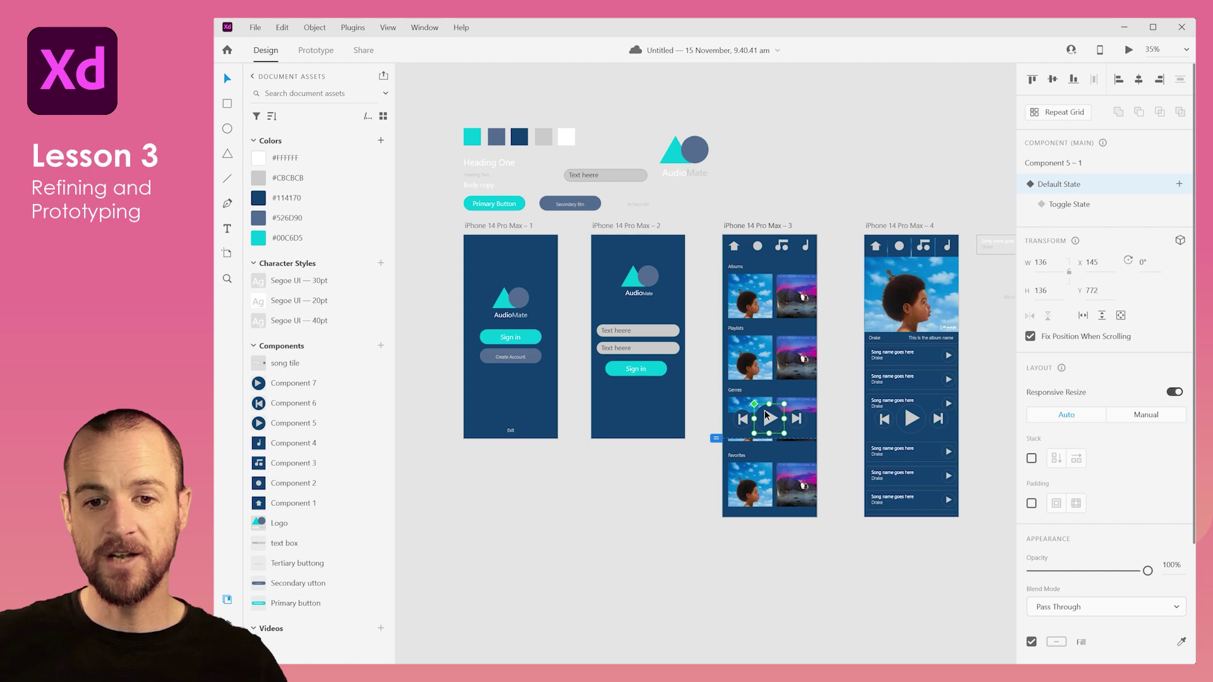
left_click(1179, 184)
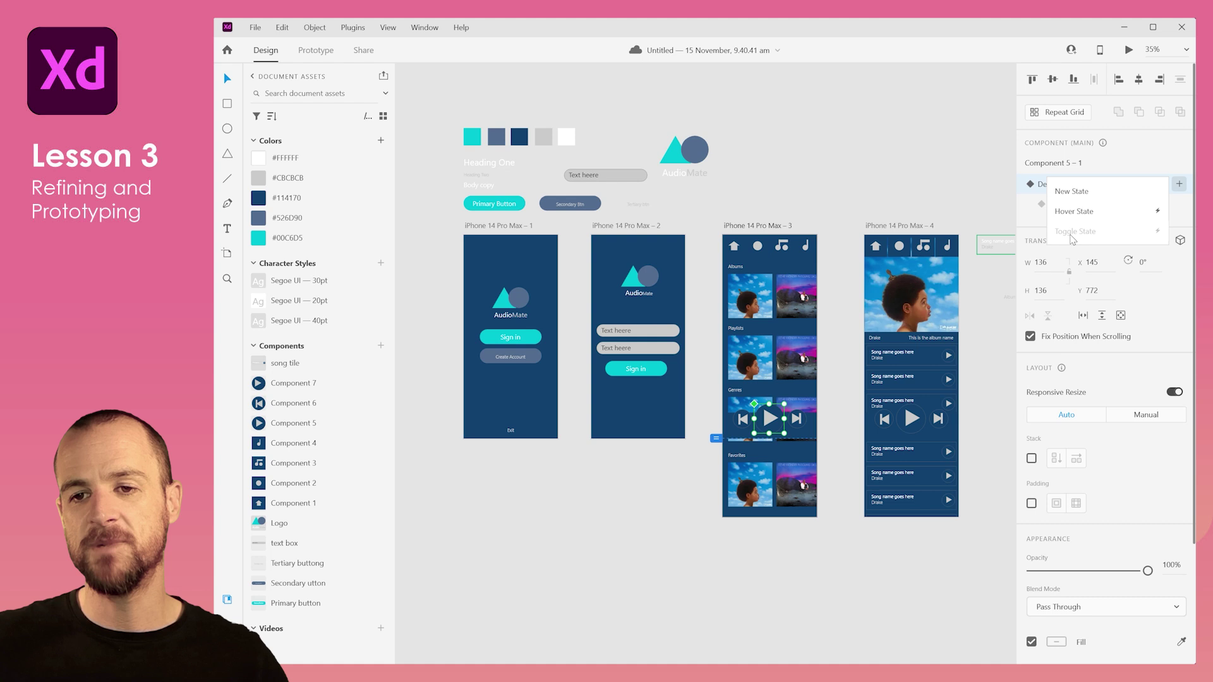
left_click(932, 193)
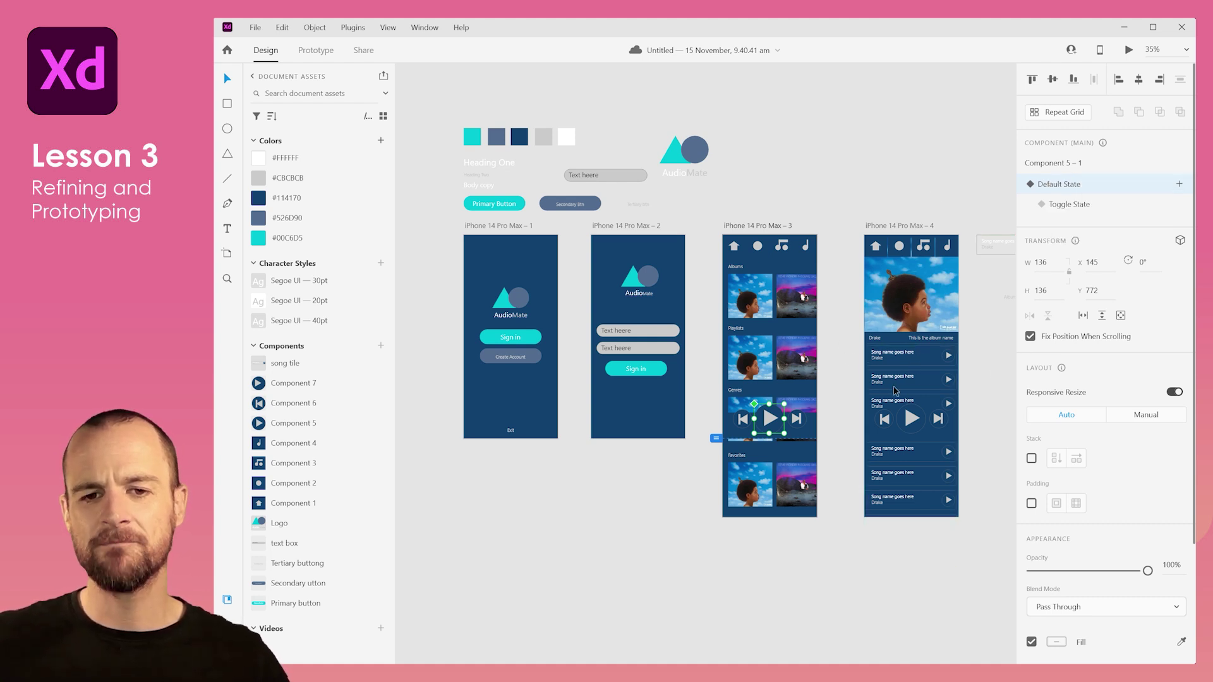
left_click(839, 434)
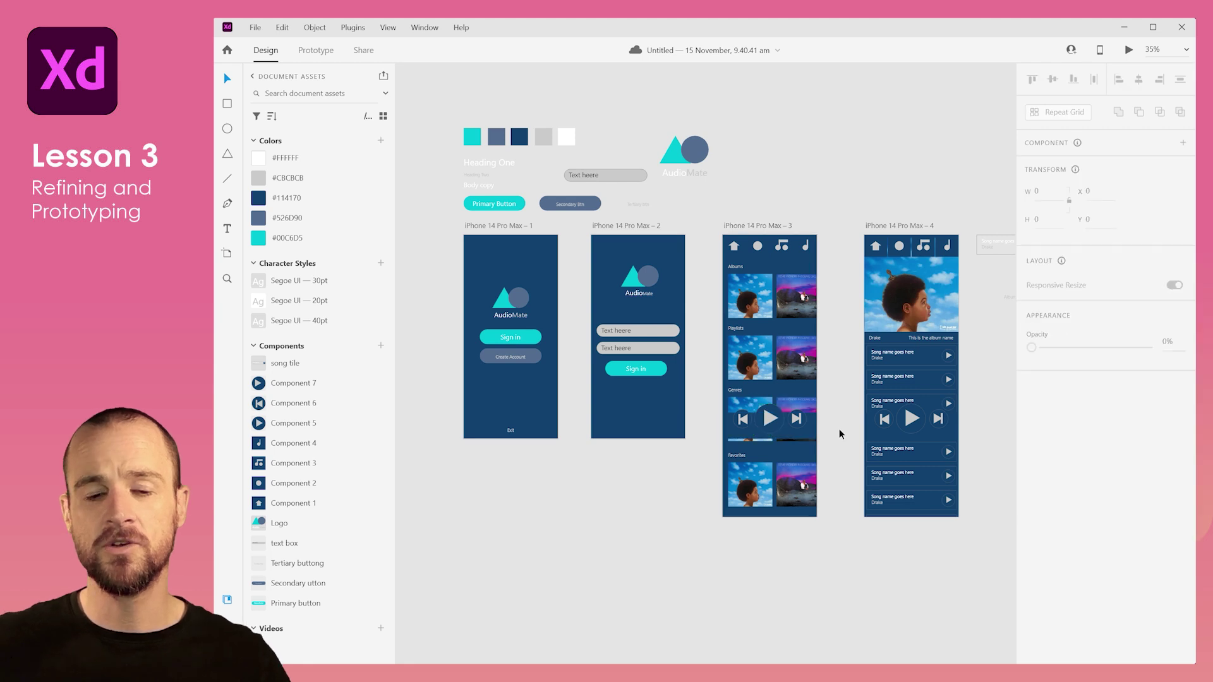